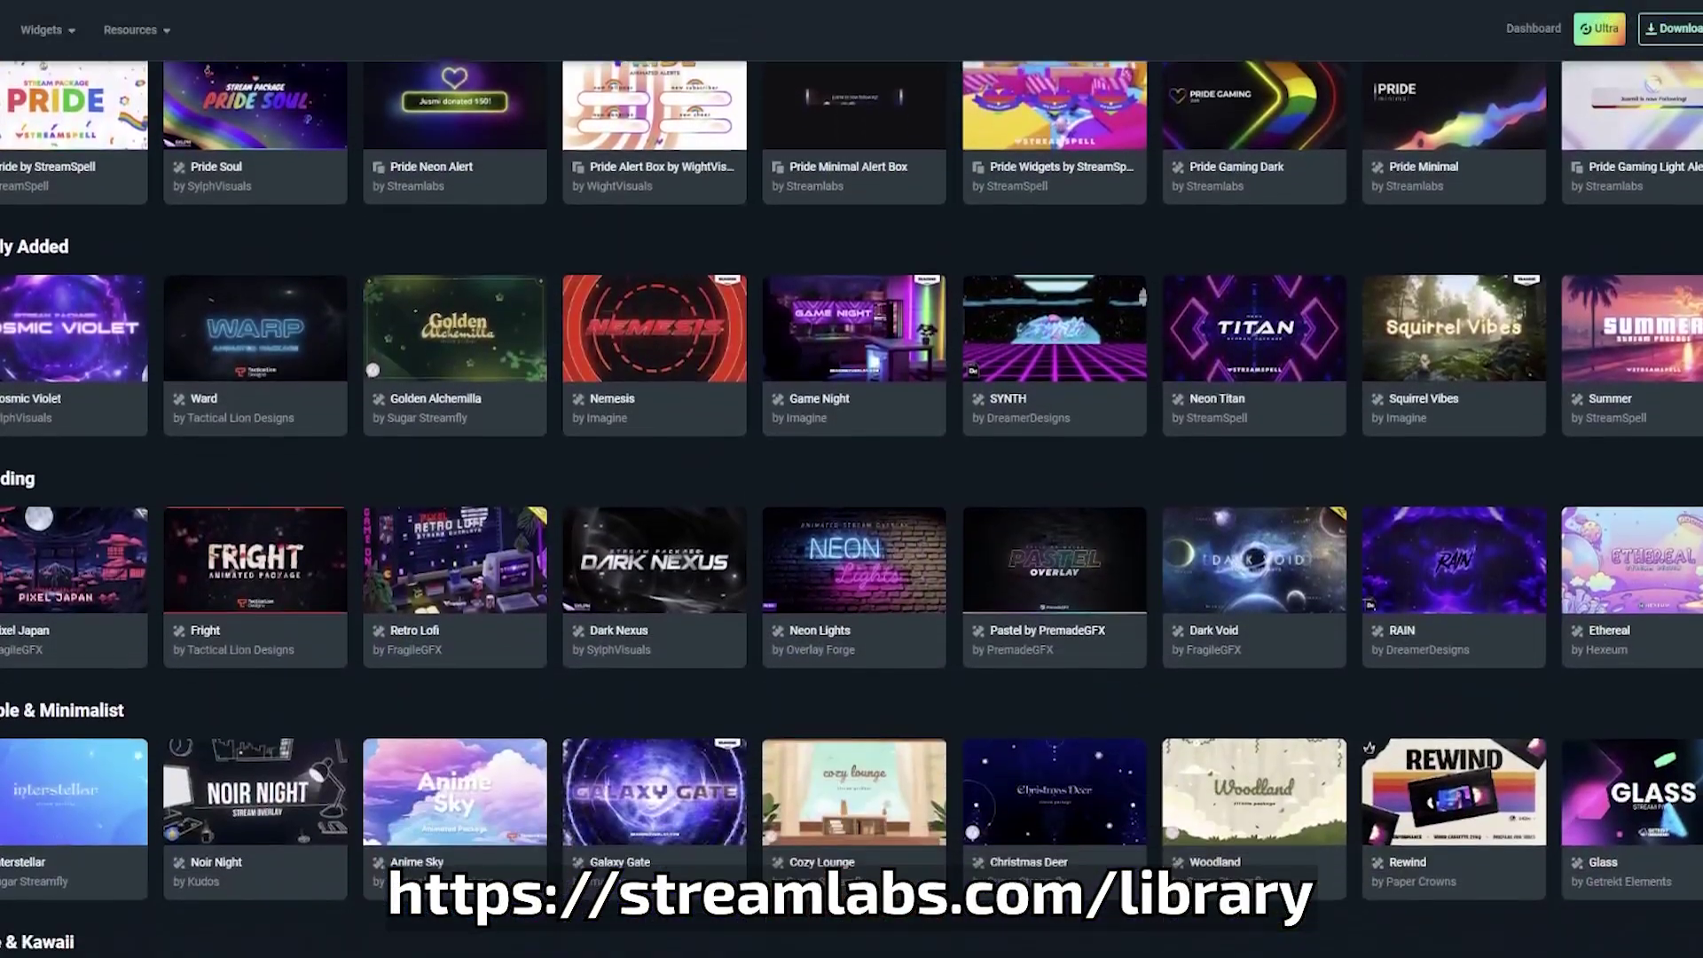
Step: Browse the Streamlabs library, Elgato Marketplace and Nerd or Die pages for ready-made stream overlays and stinger transitions
scroll(1368, 748, "down", 3)
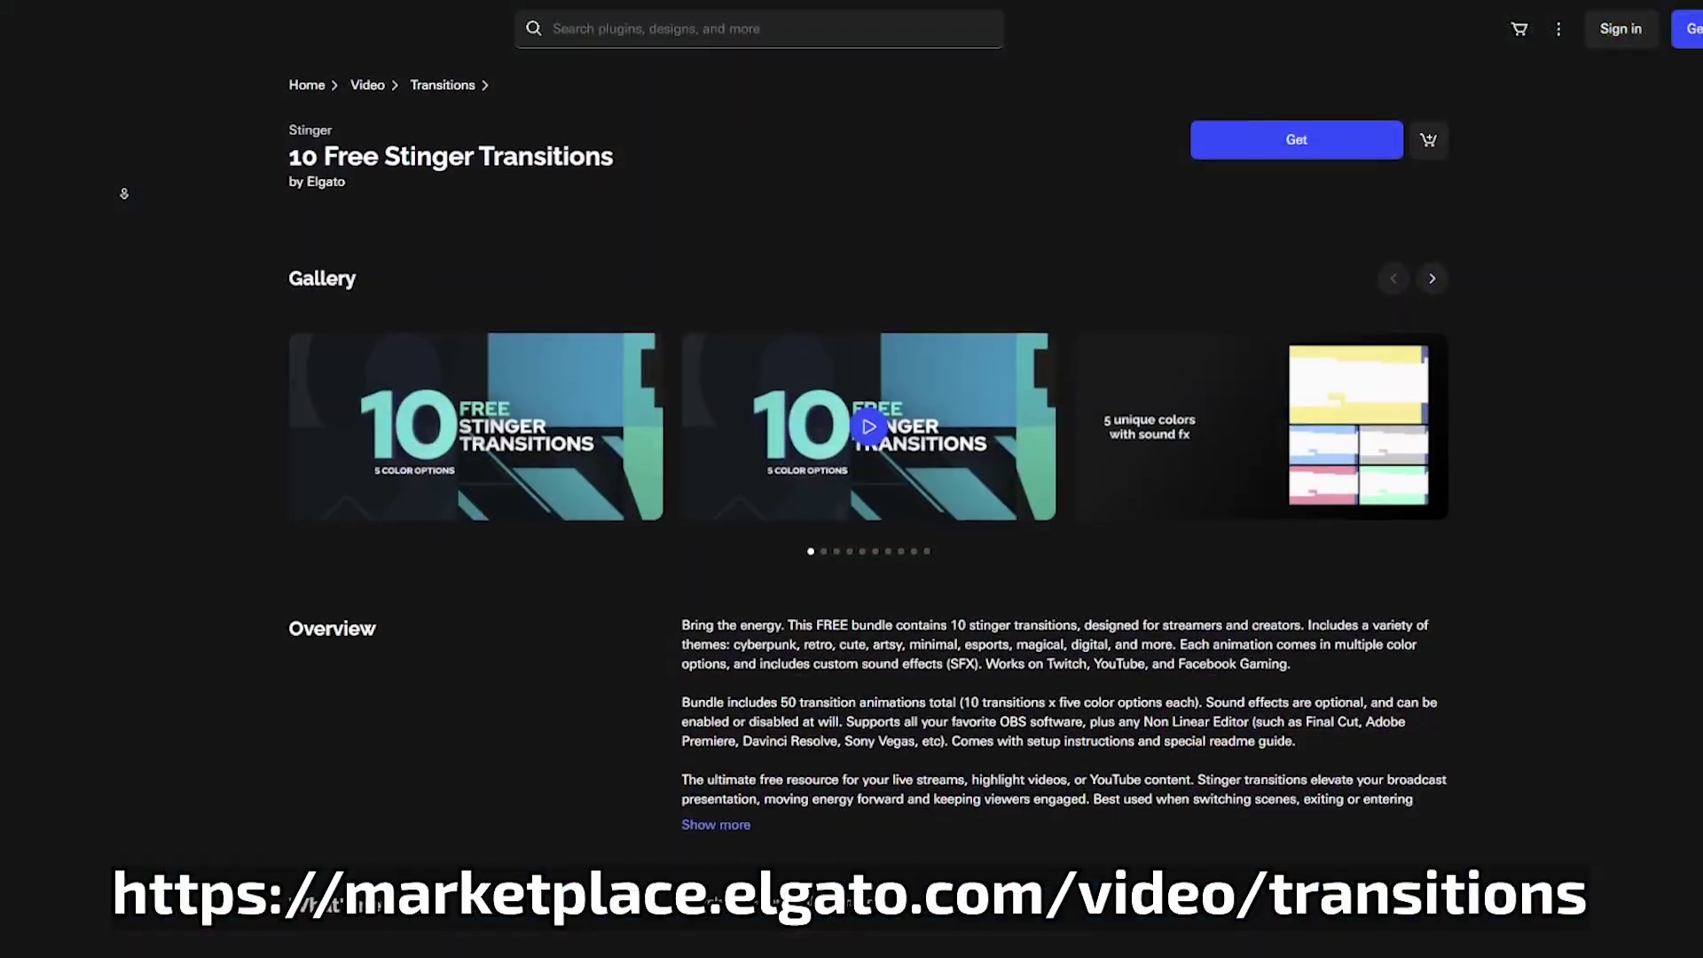
scroll(124, 206, "down", 1)
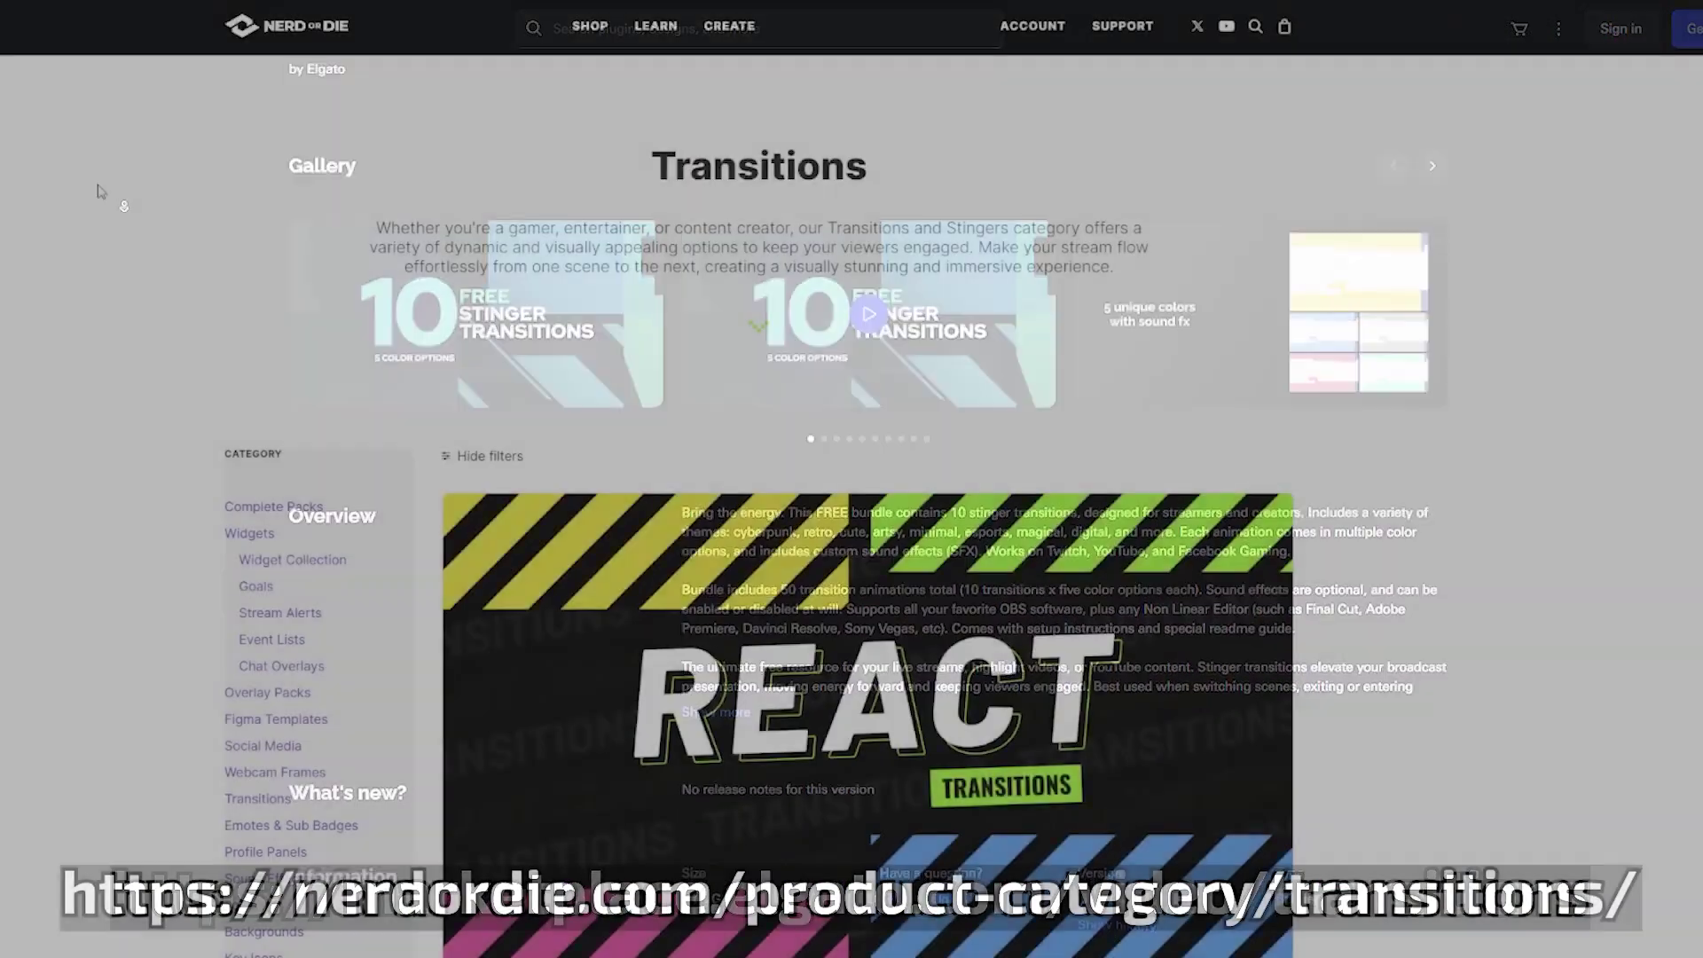
scroll(83, 243, "down", 3)
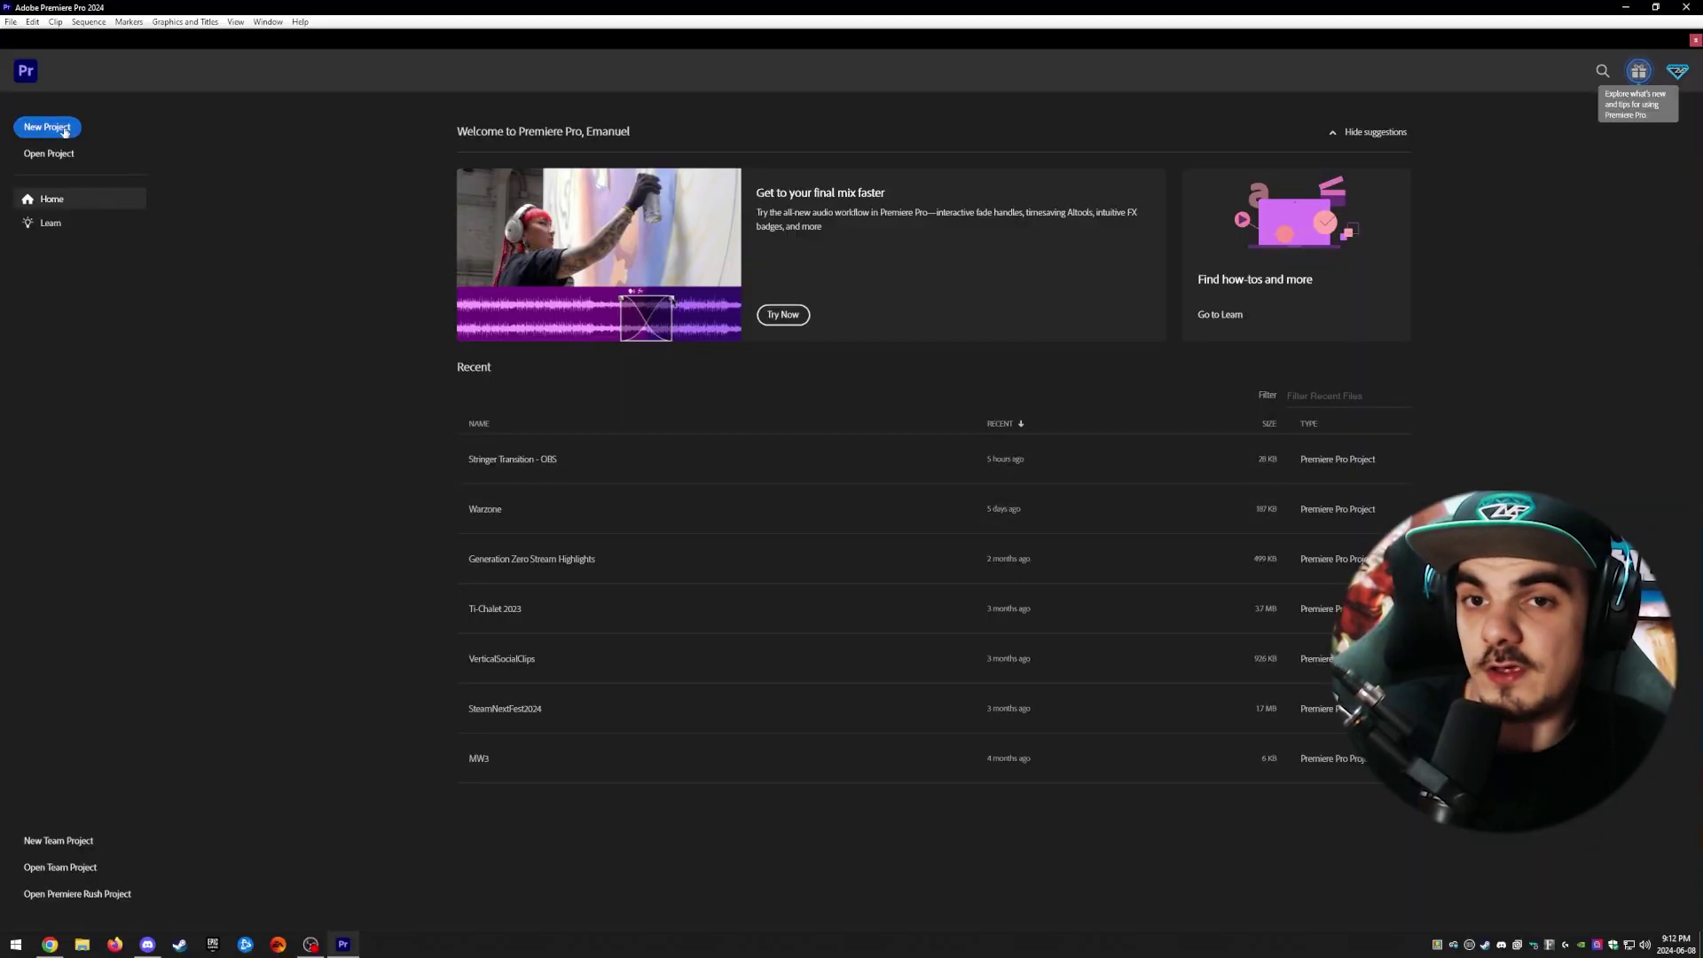
Step: Create a new project named Stinger in the current project location
left_click(65, 130)
type("Stinger")
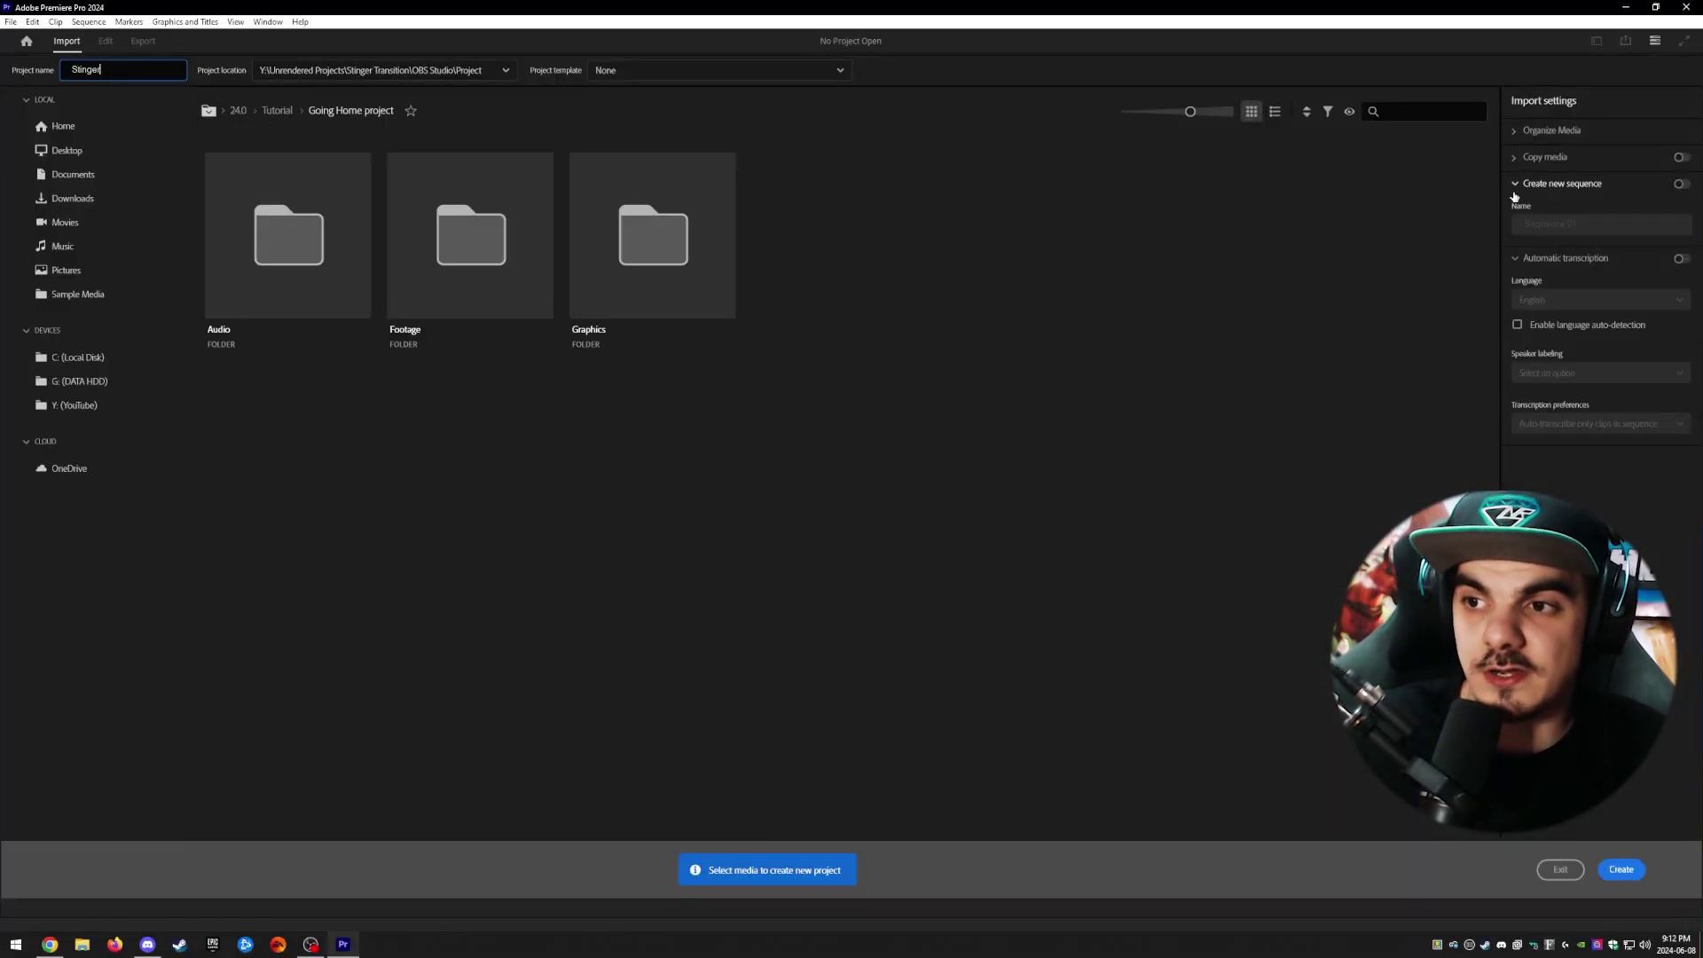
left_click(1621, 870)
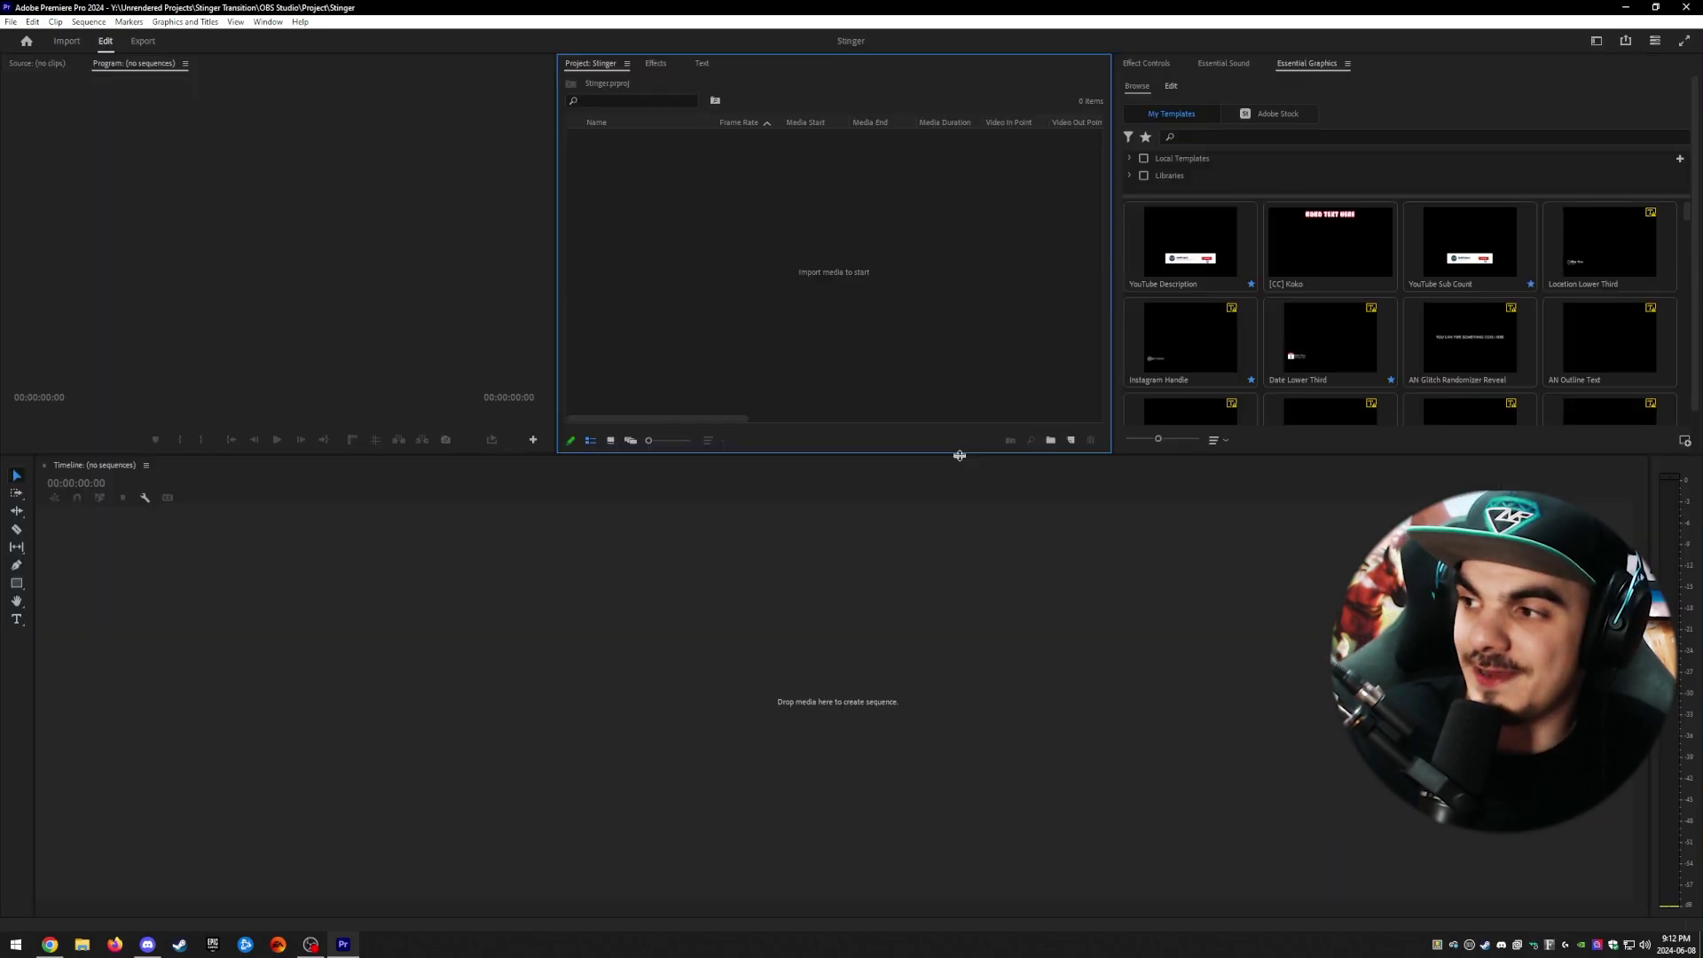
Step: Start a new sequence in the project and choose the HD 1080p 59.94 fps preset
right_click(726, 215)
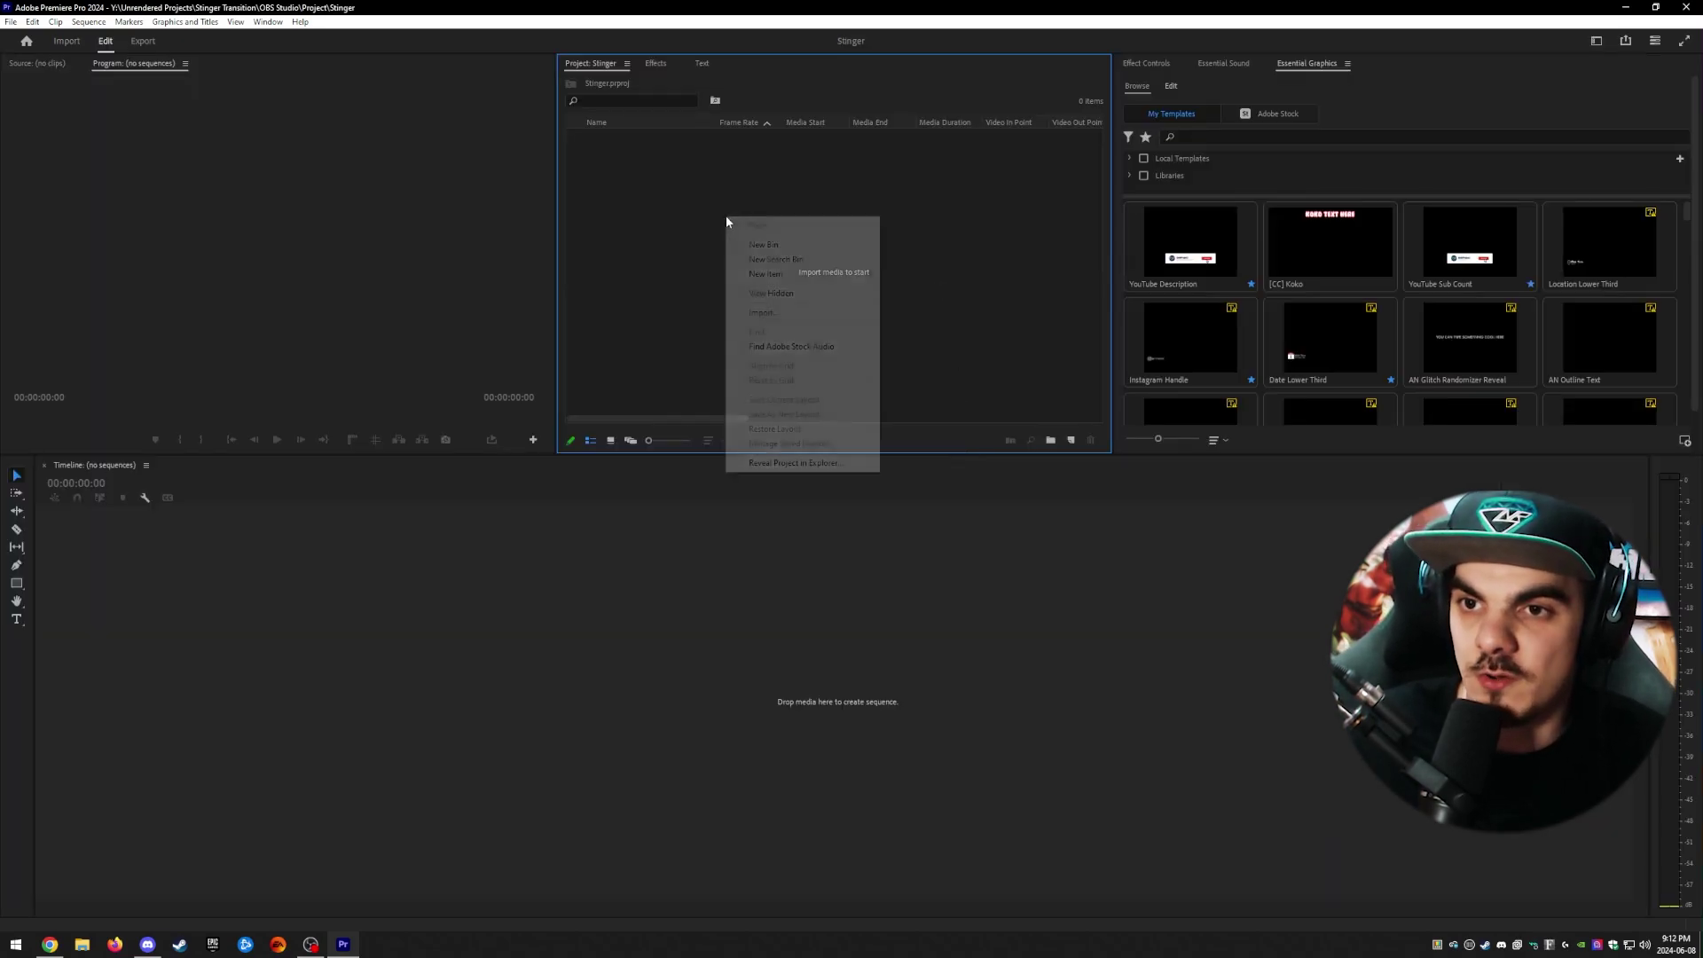
mouse_move(768, 276)
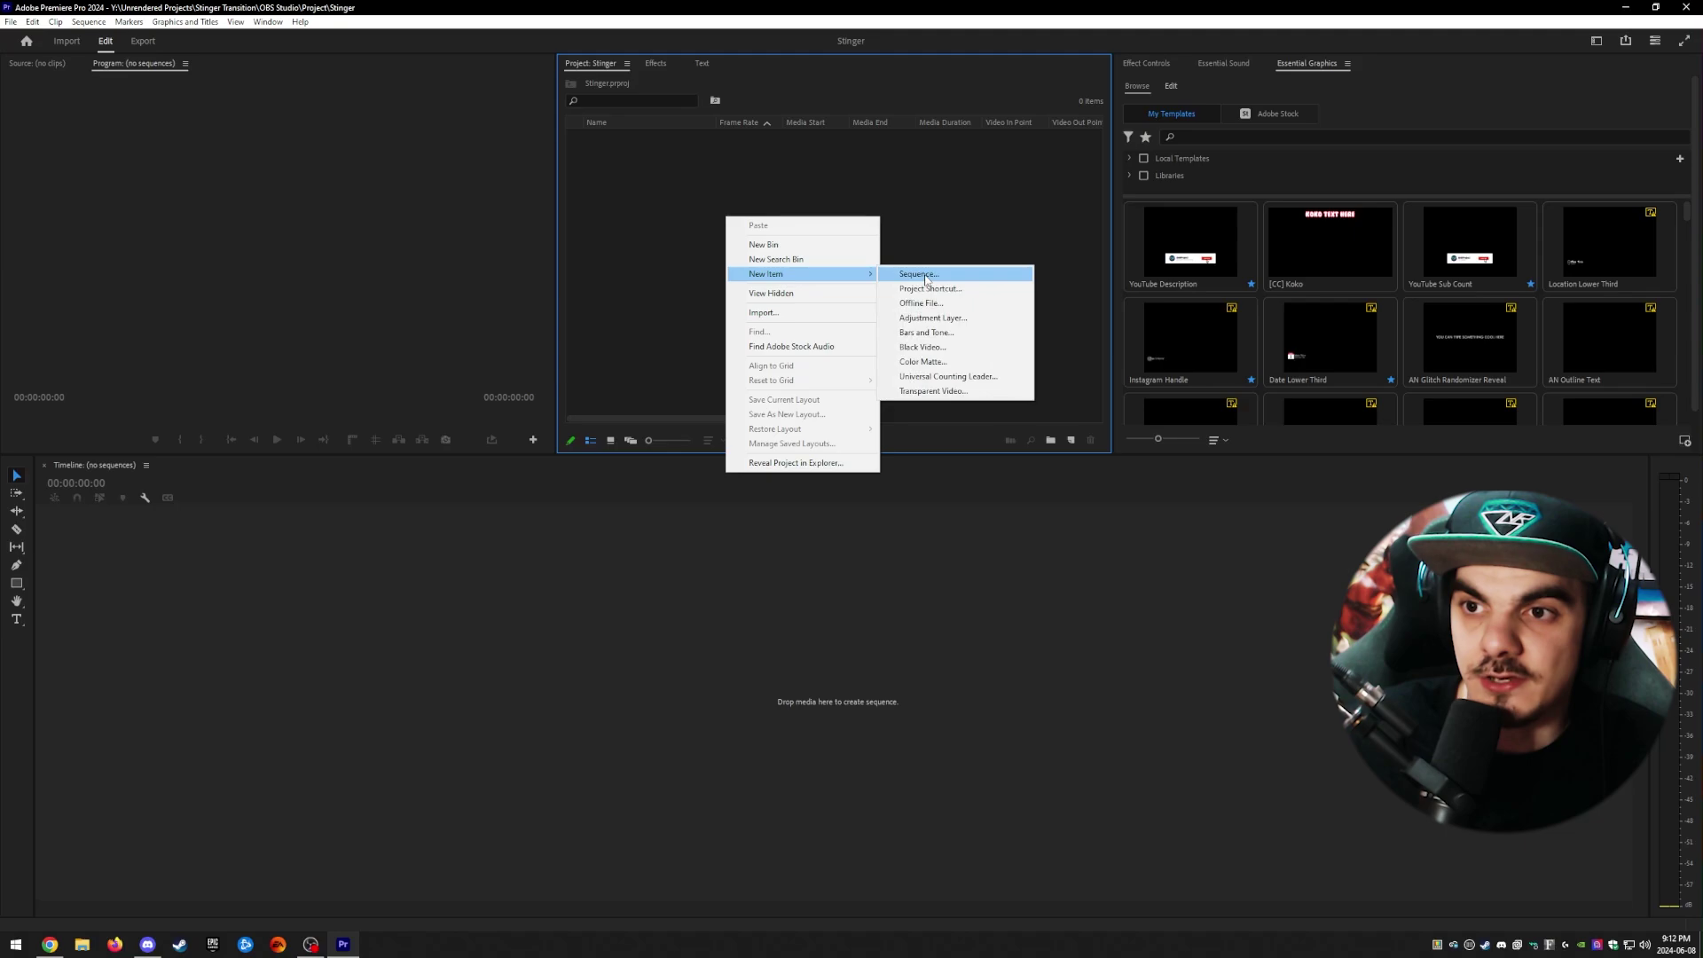
left_click(924, 275)
right_click(635, 232)
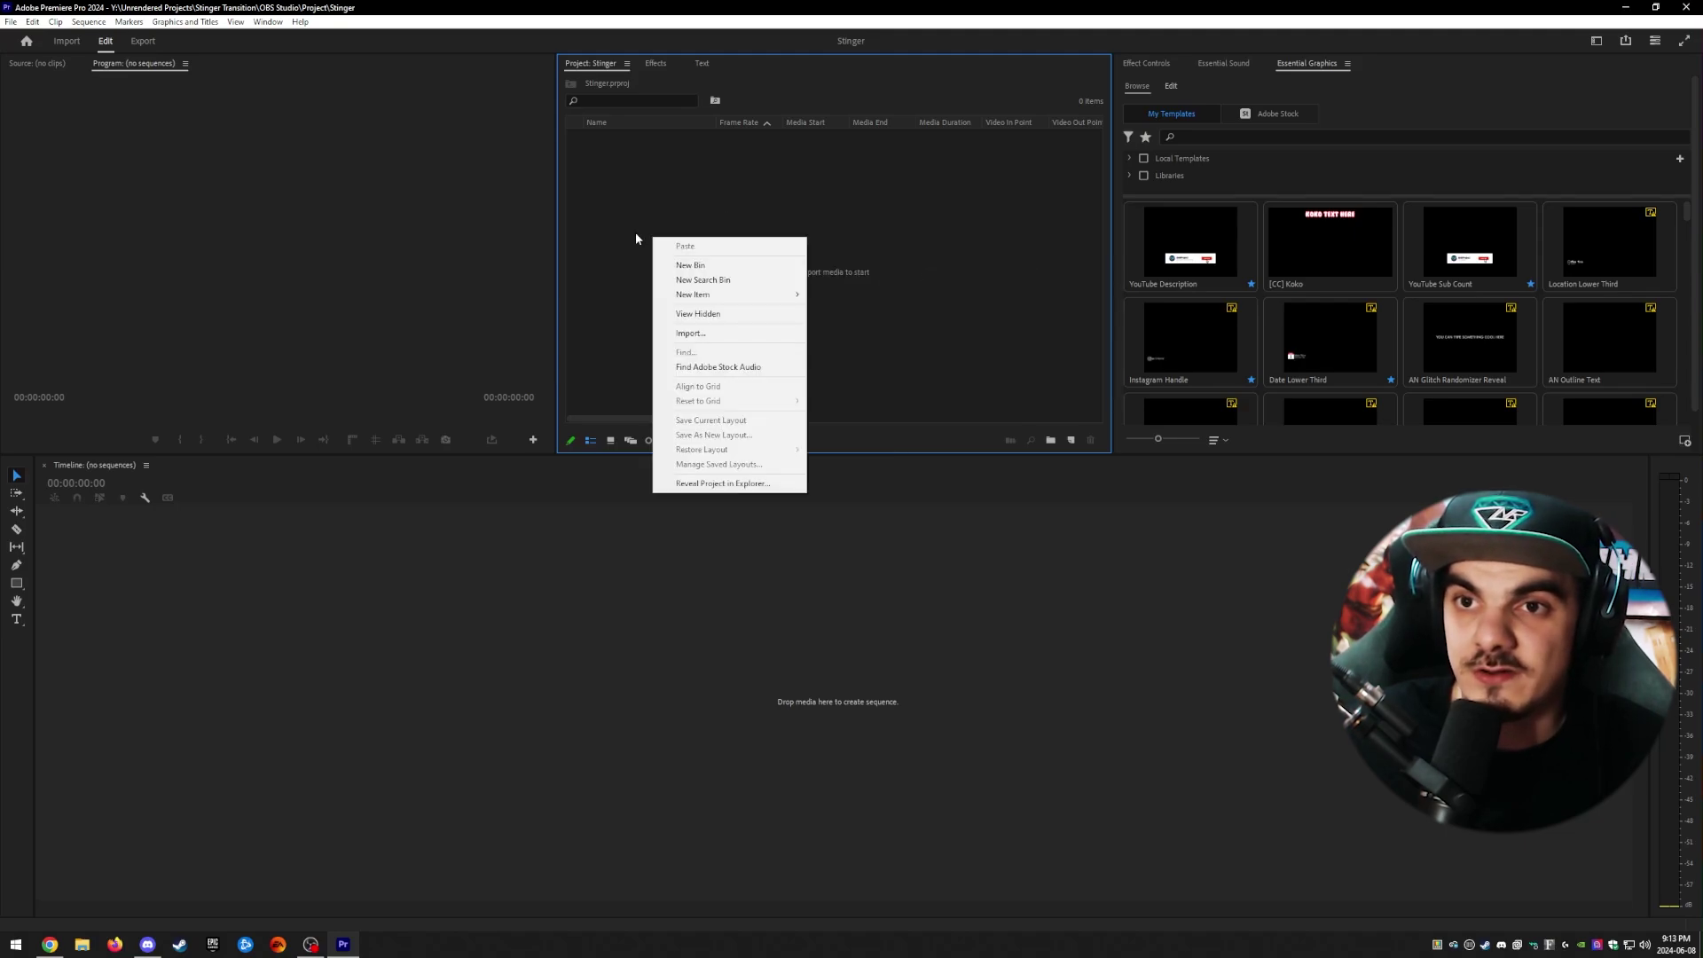
mouse_move(693, 299)
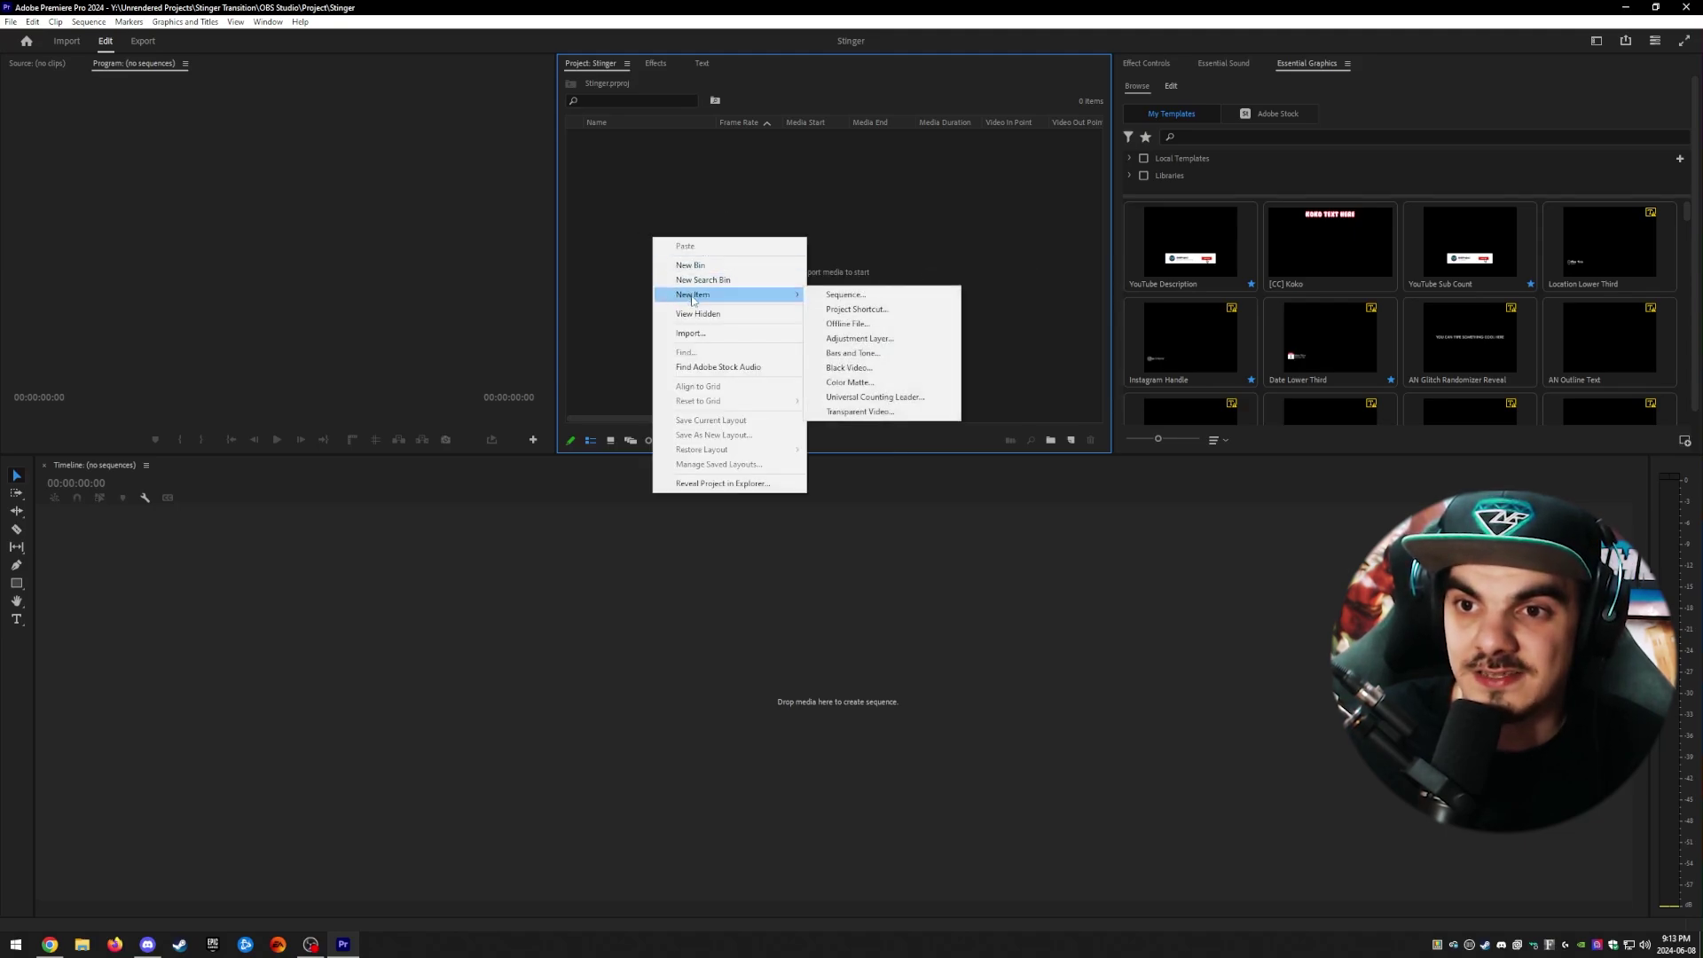
left_click(861, 299)
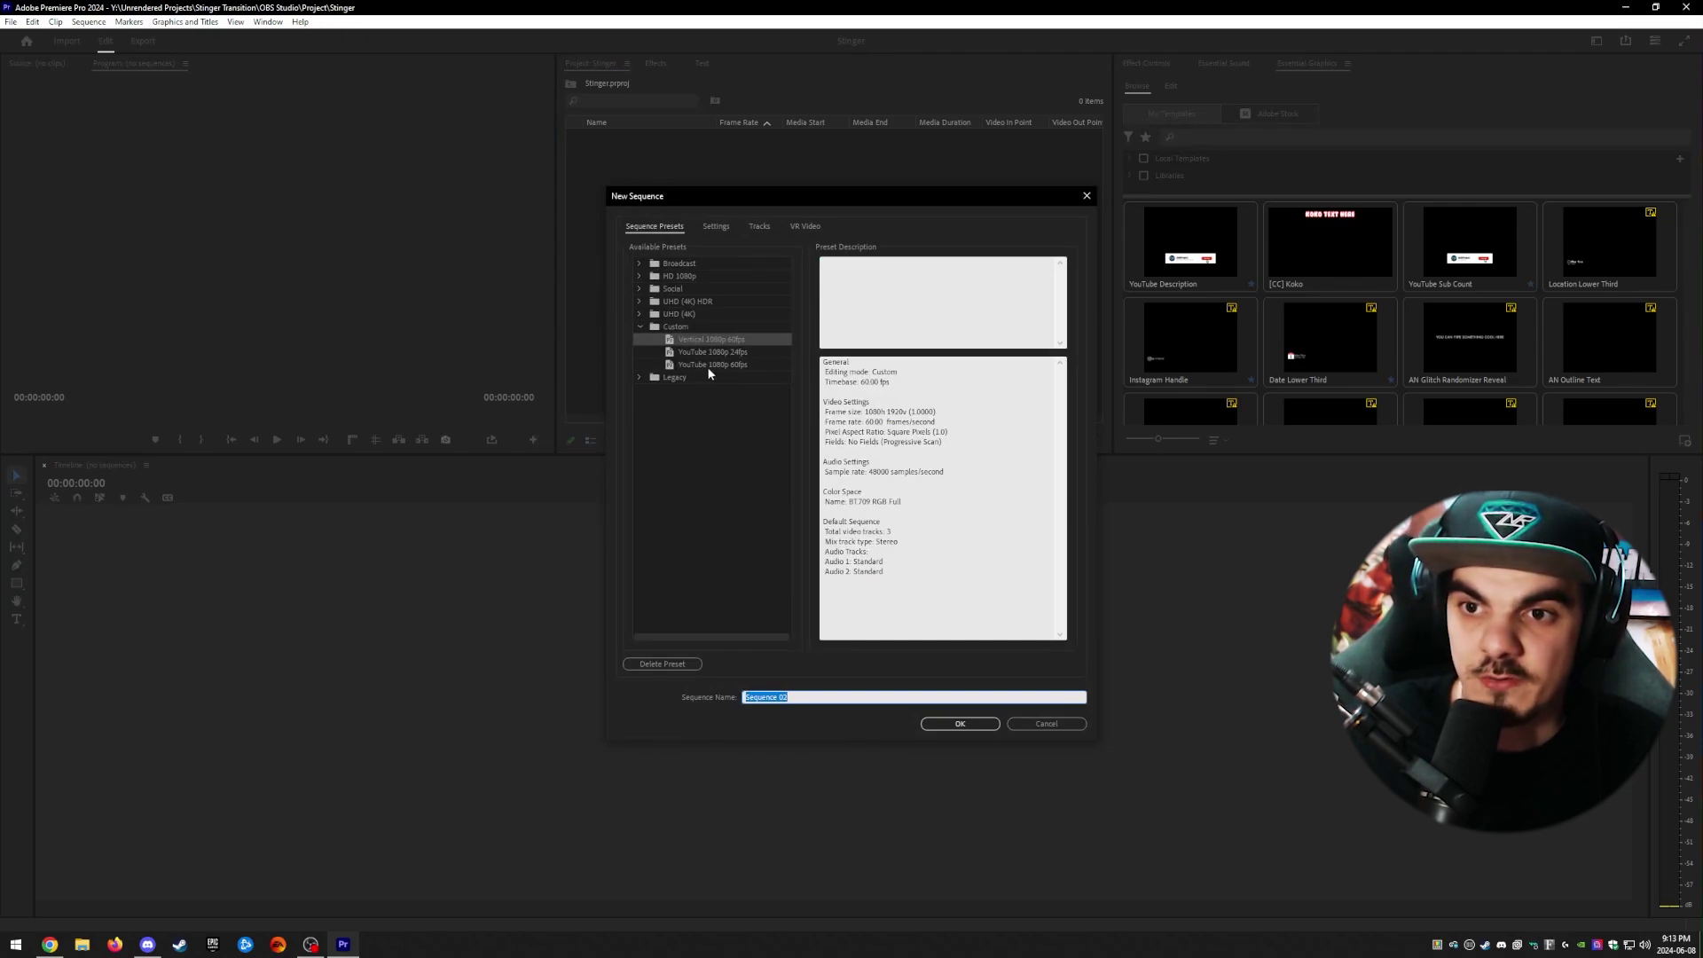
left_click(642, 329)
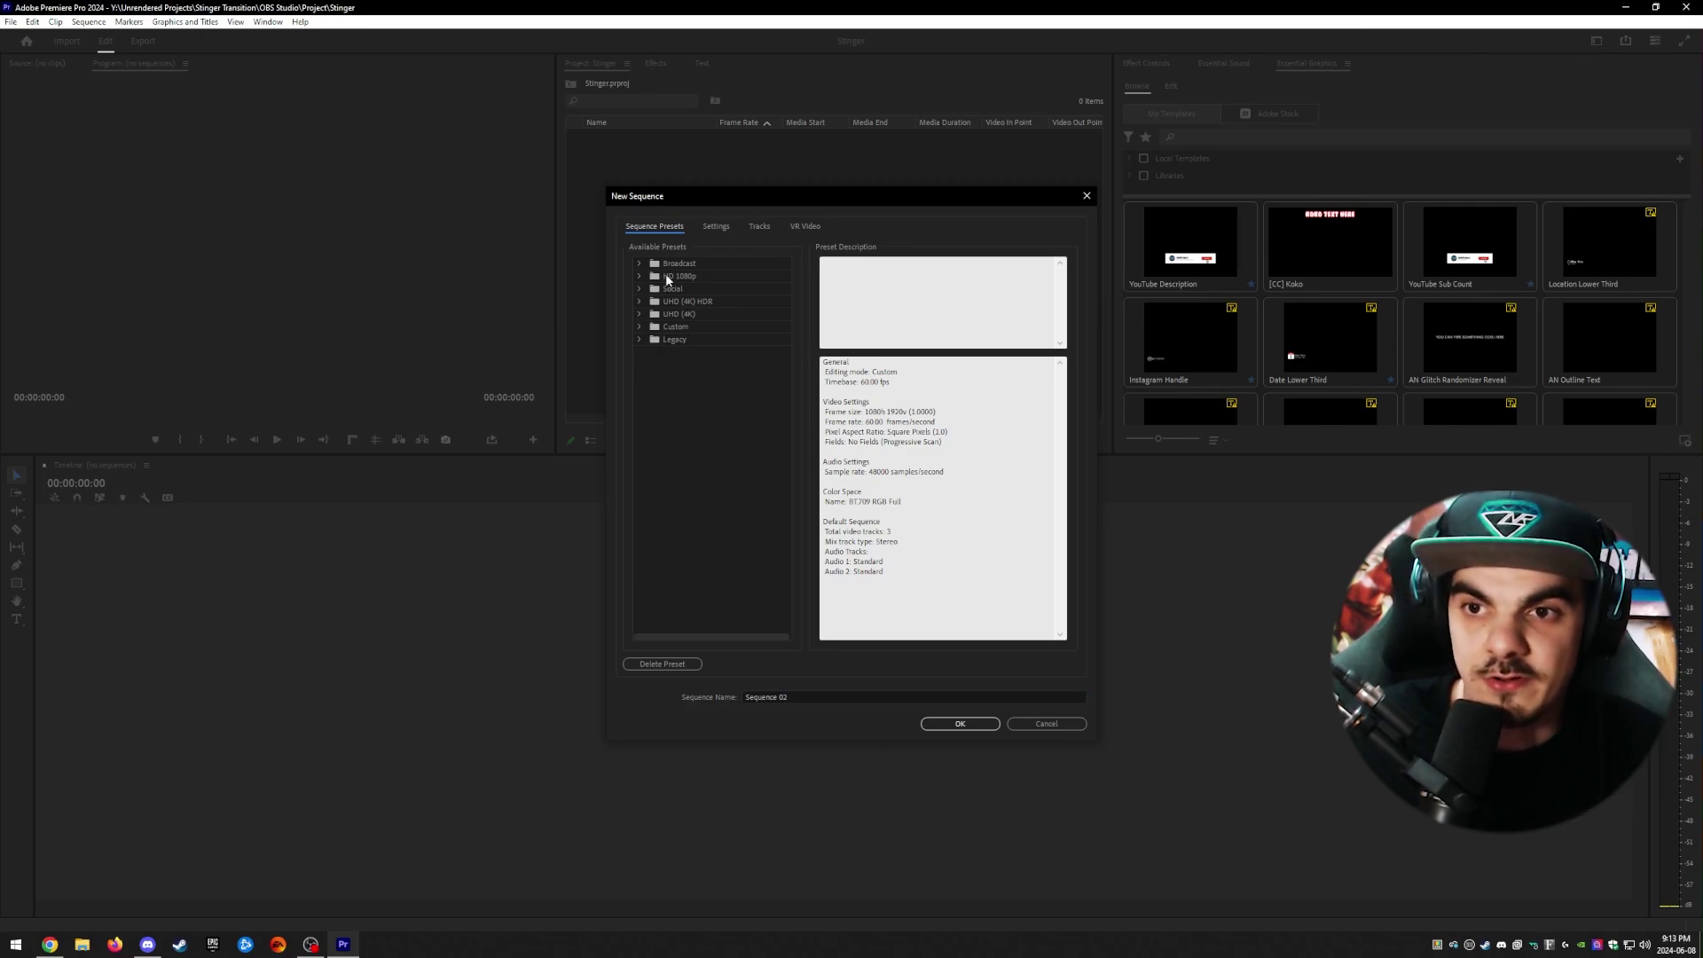
left_click(640, 275)
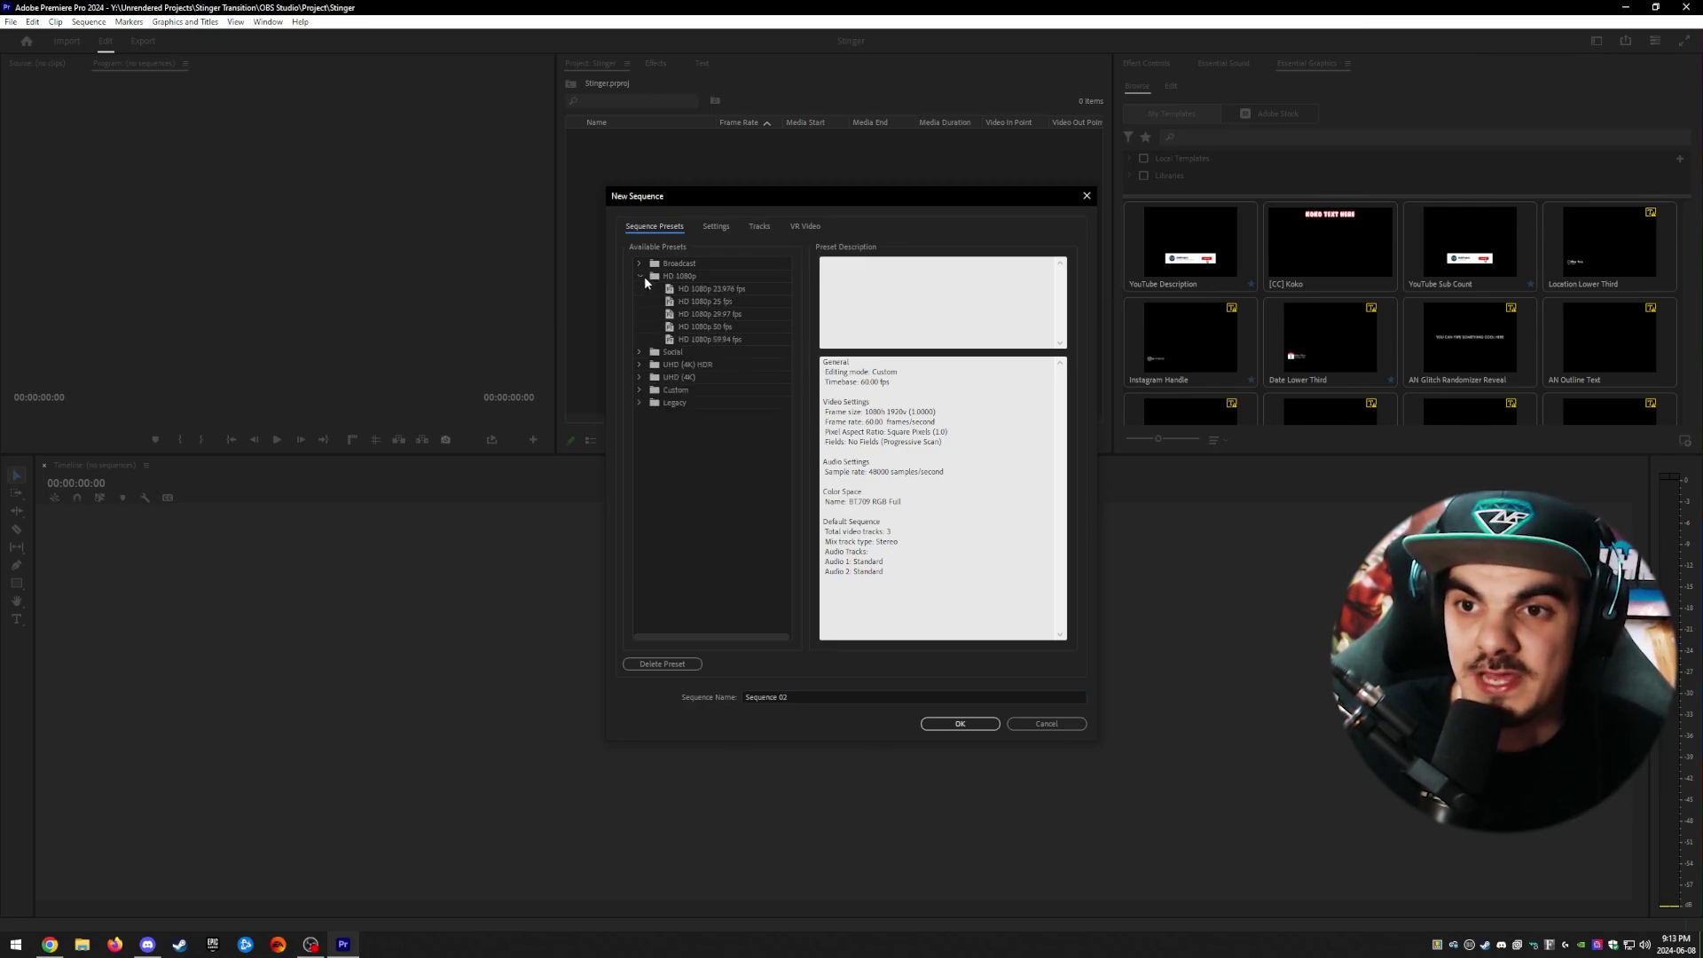
left_click(722, 339)
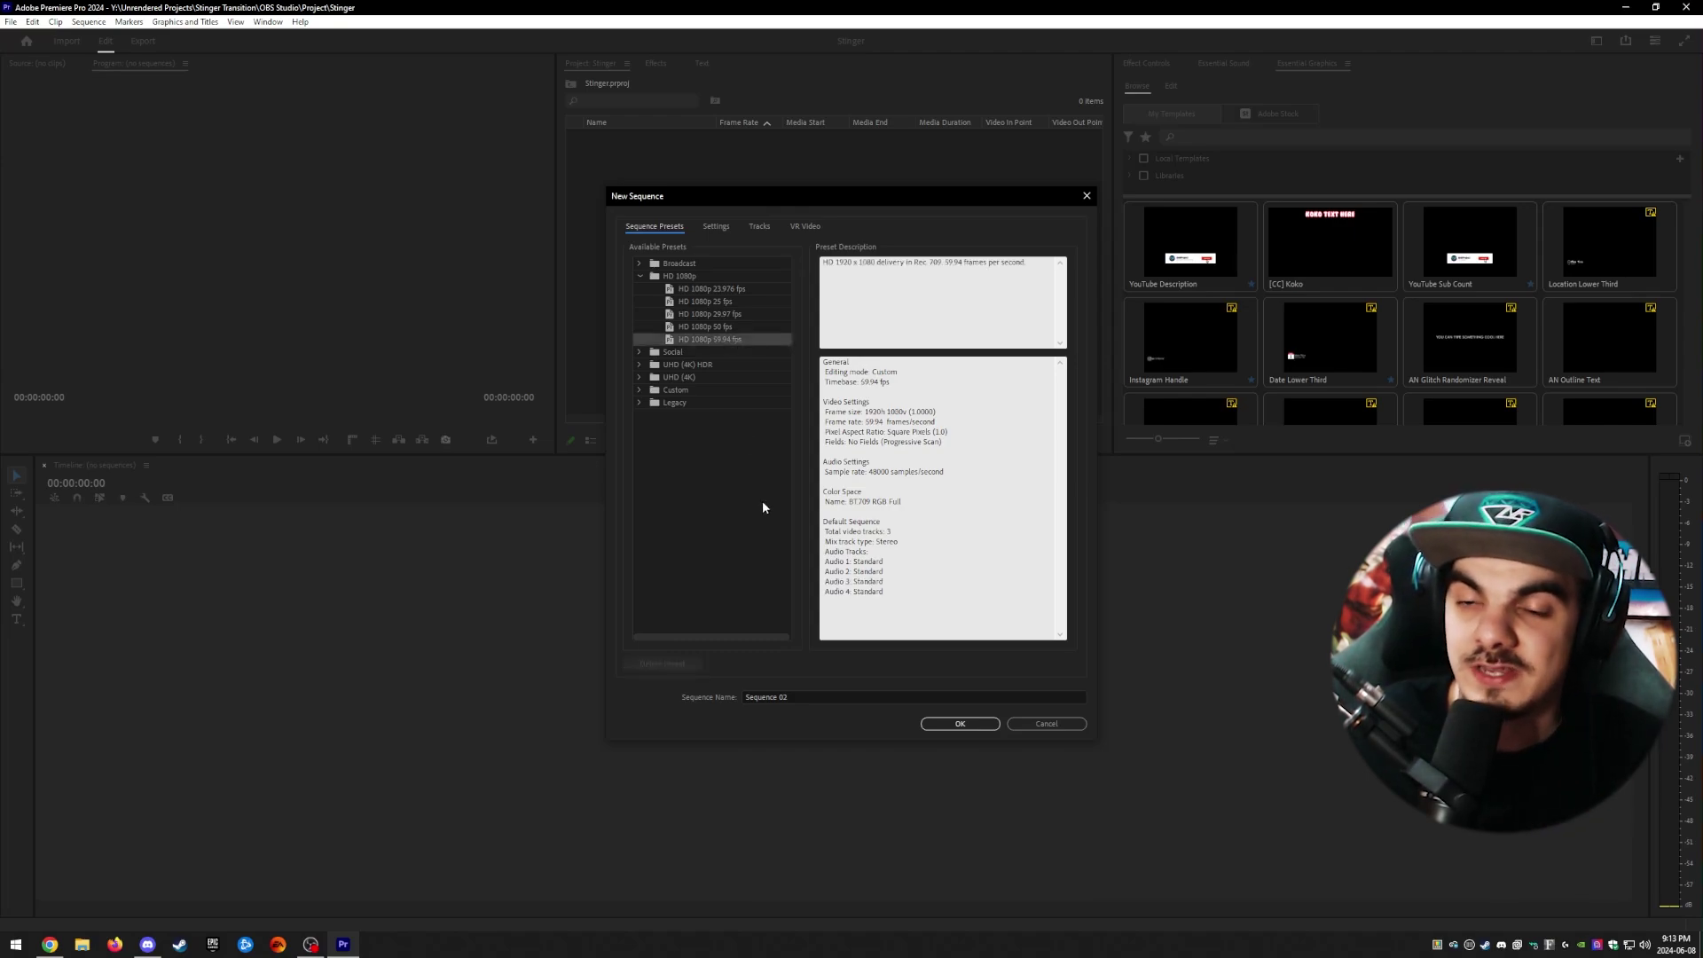
left_click(743, 313)
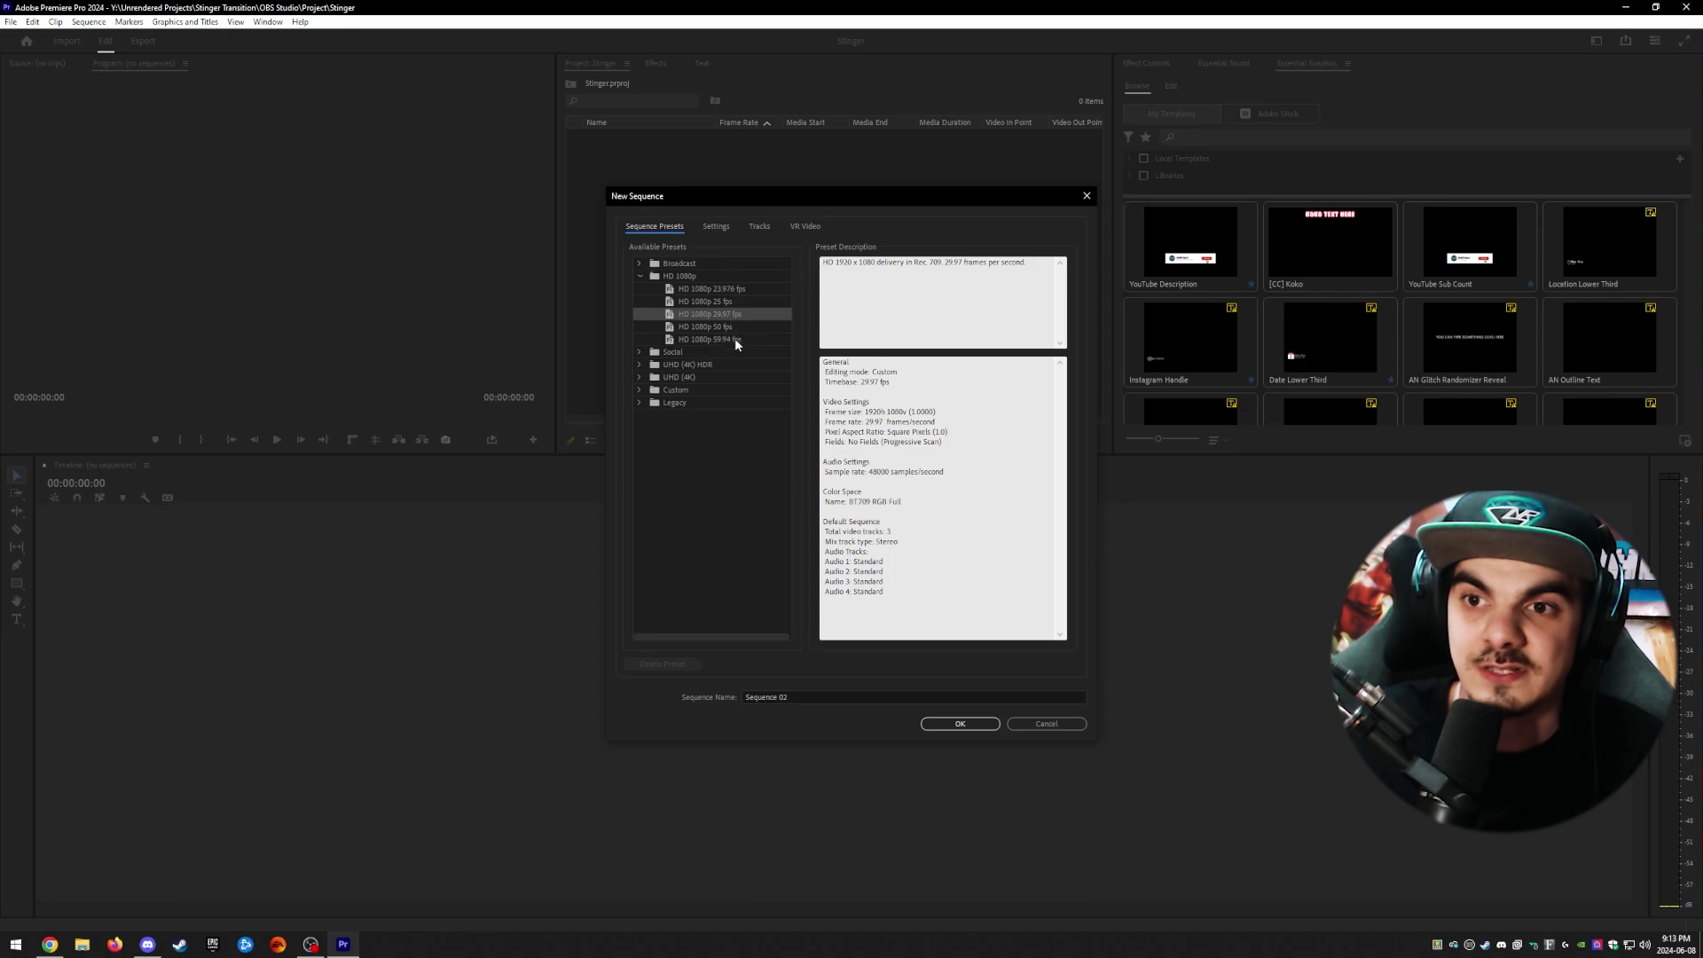
left_click(736, 340)
Step: Name the new sequence Stinger and create it
left_click(813, 695)
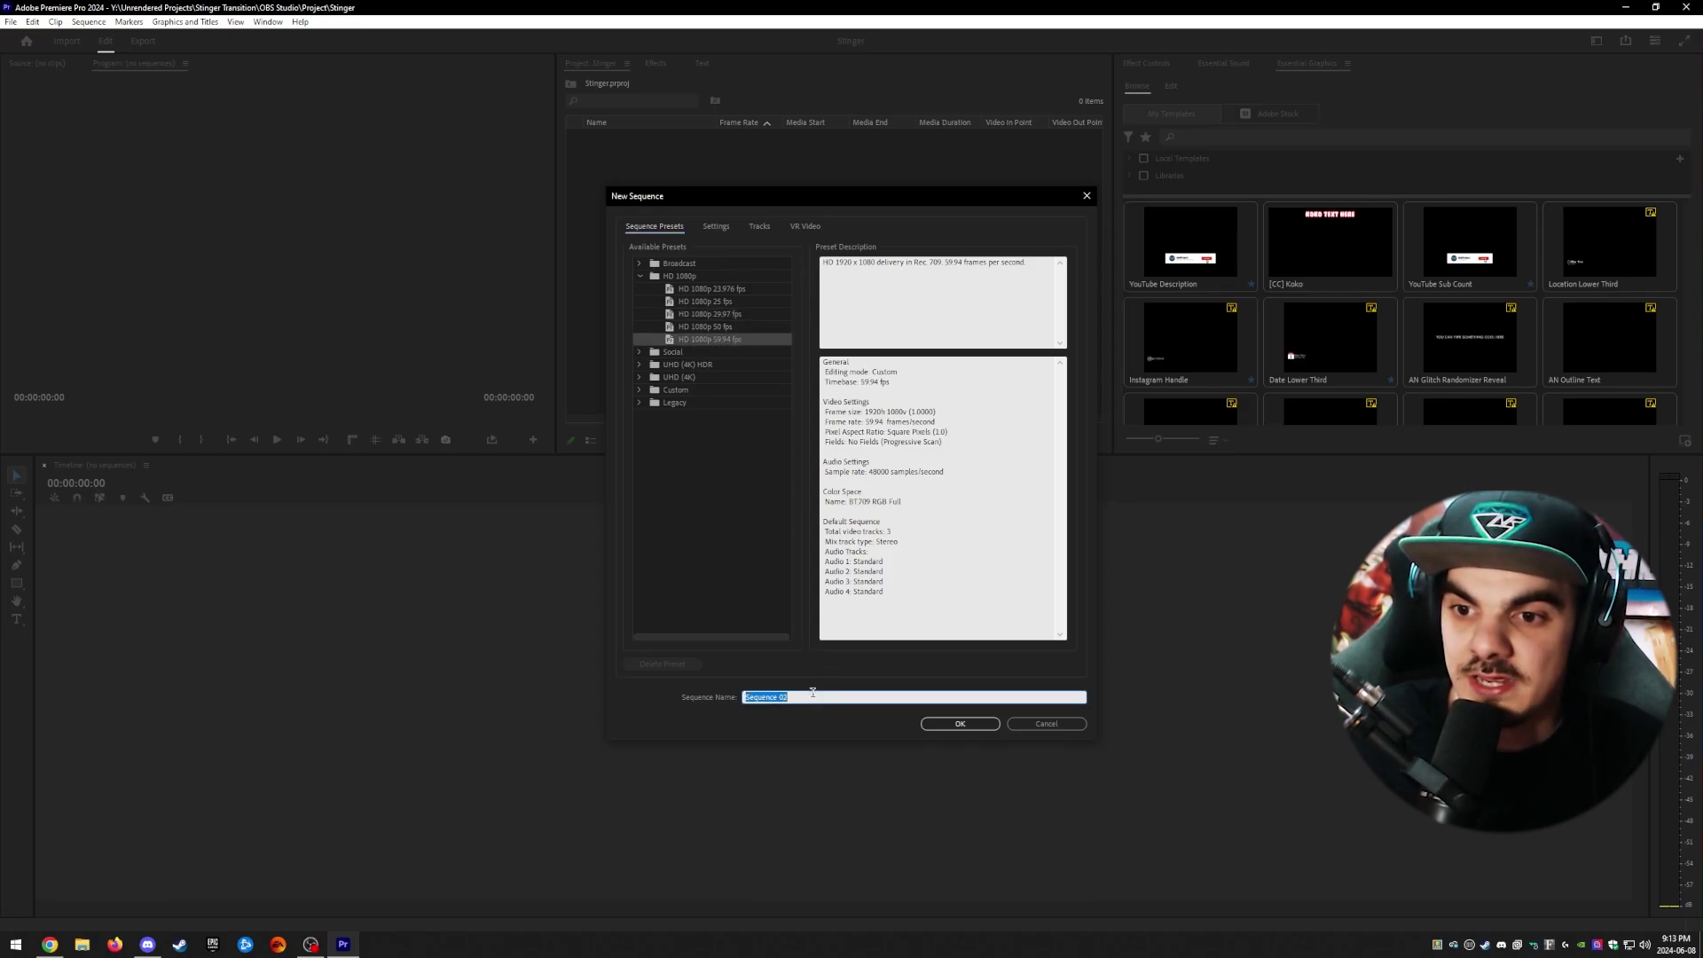
type("Stinger")
key("Return")
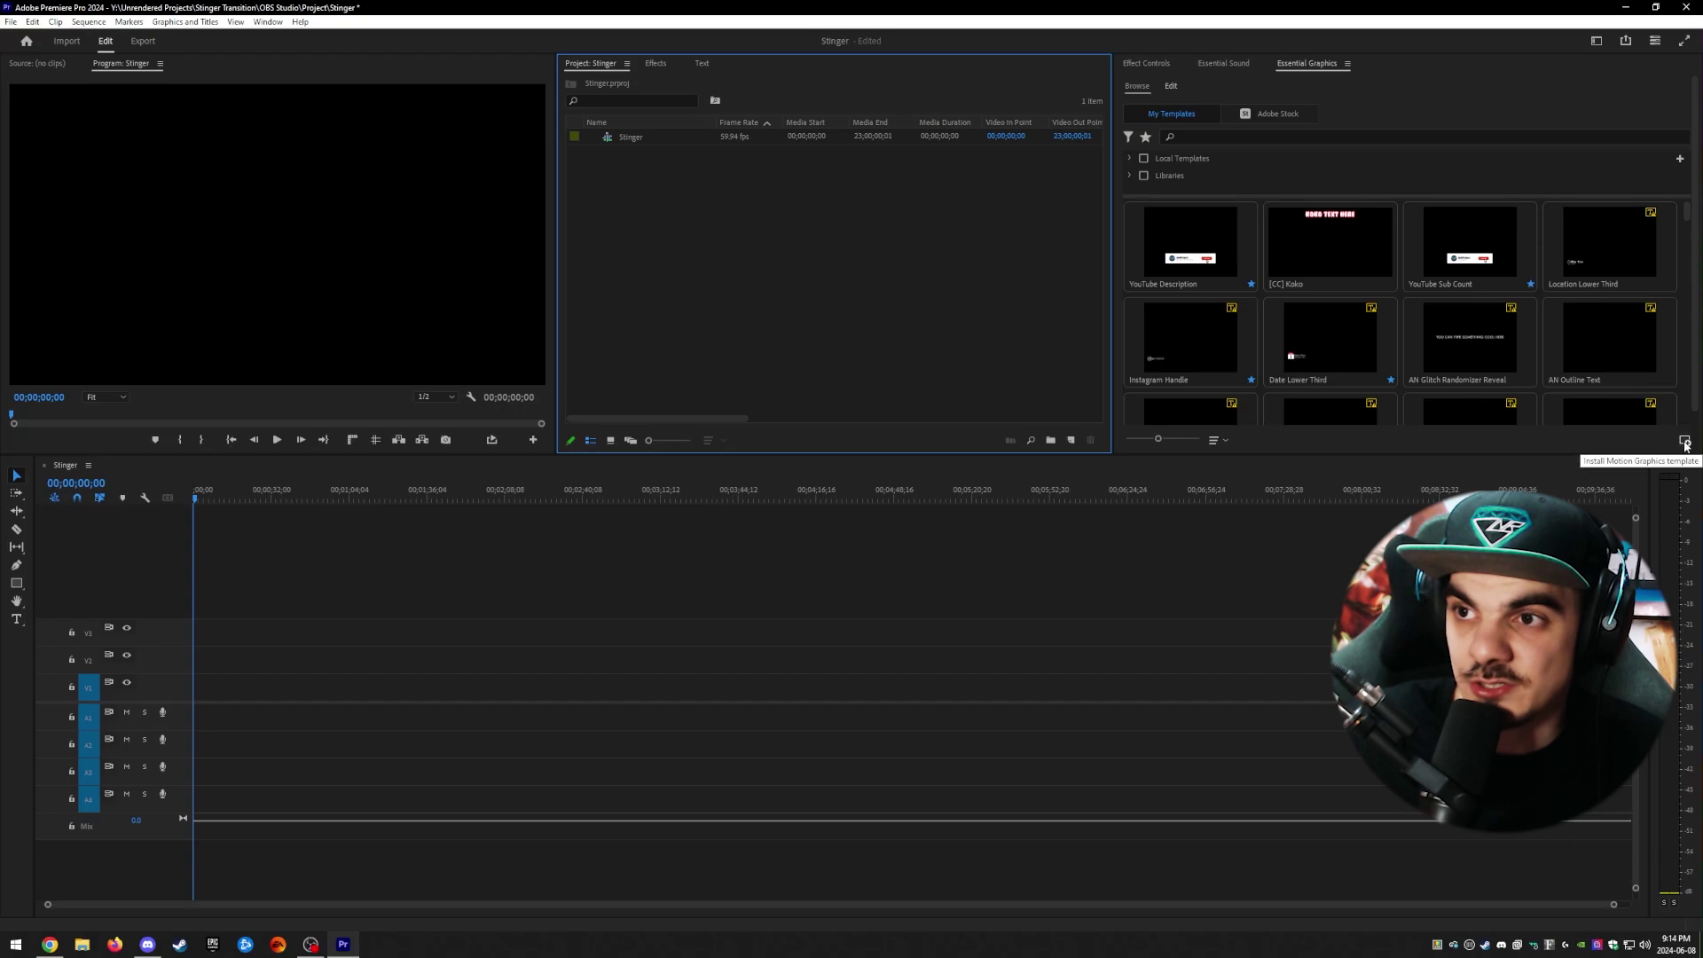
Step: Show Essential Graphics and install the Basic Stinger.mogrt motion graphics template from the Downloads folder
left_click(264, 23)
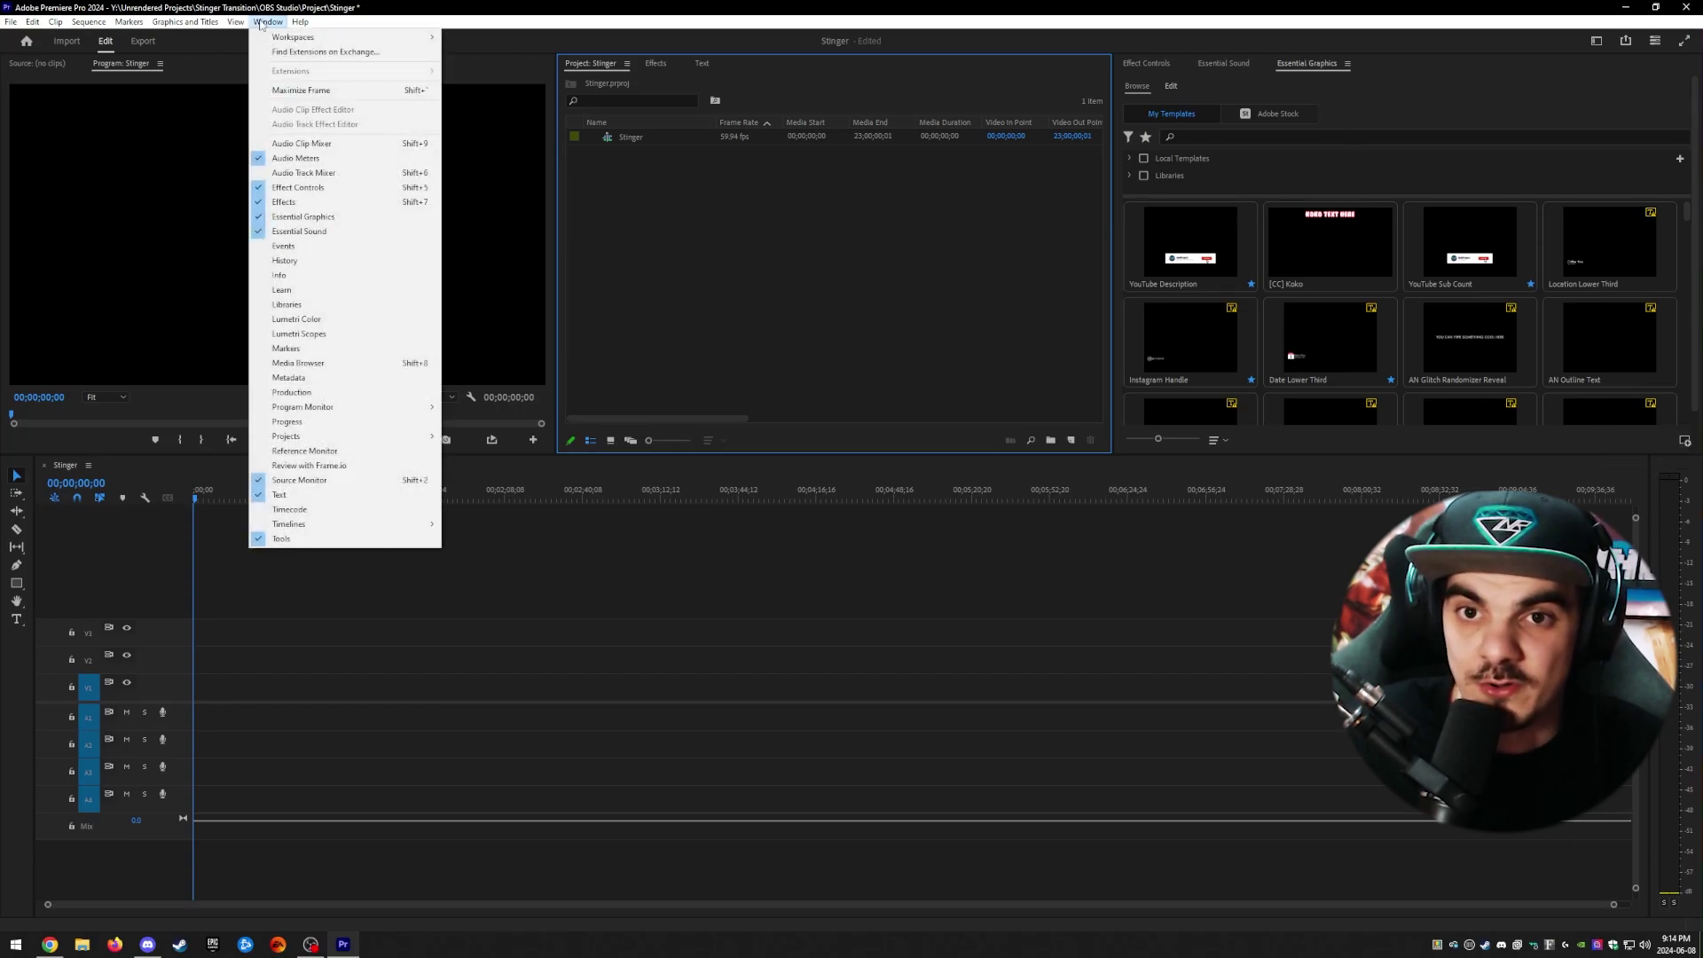
left_click(302, 221)
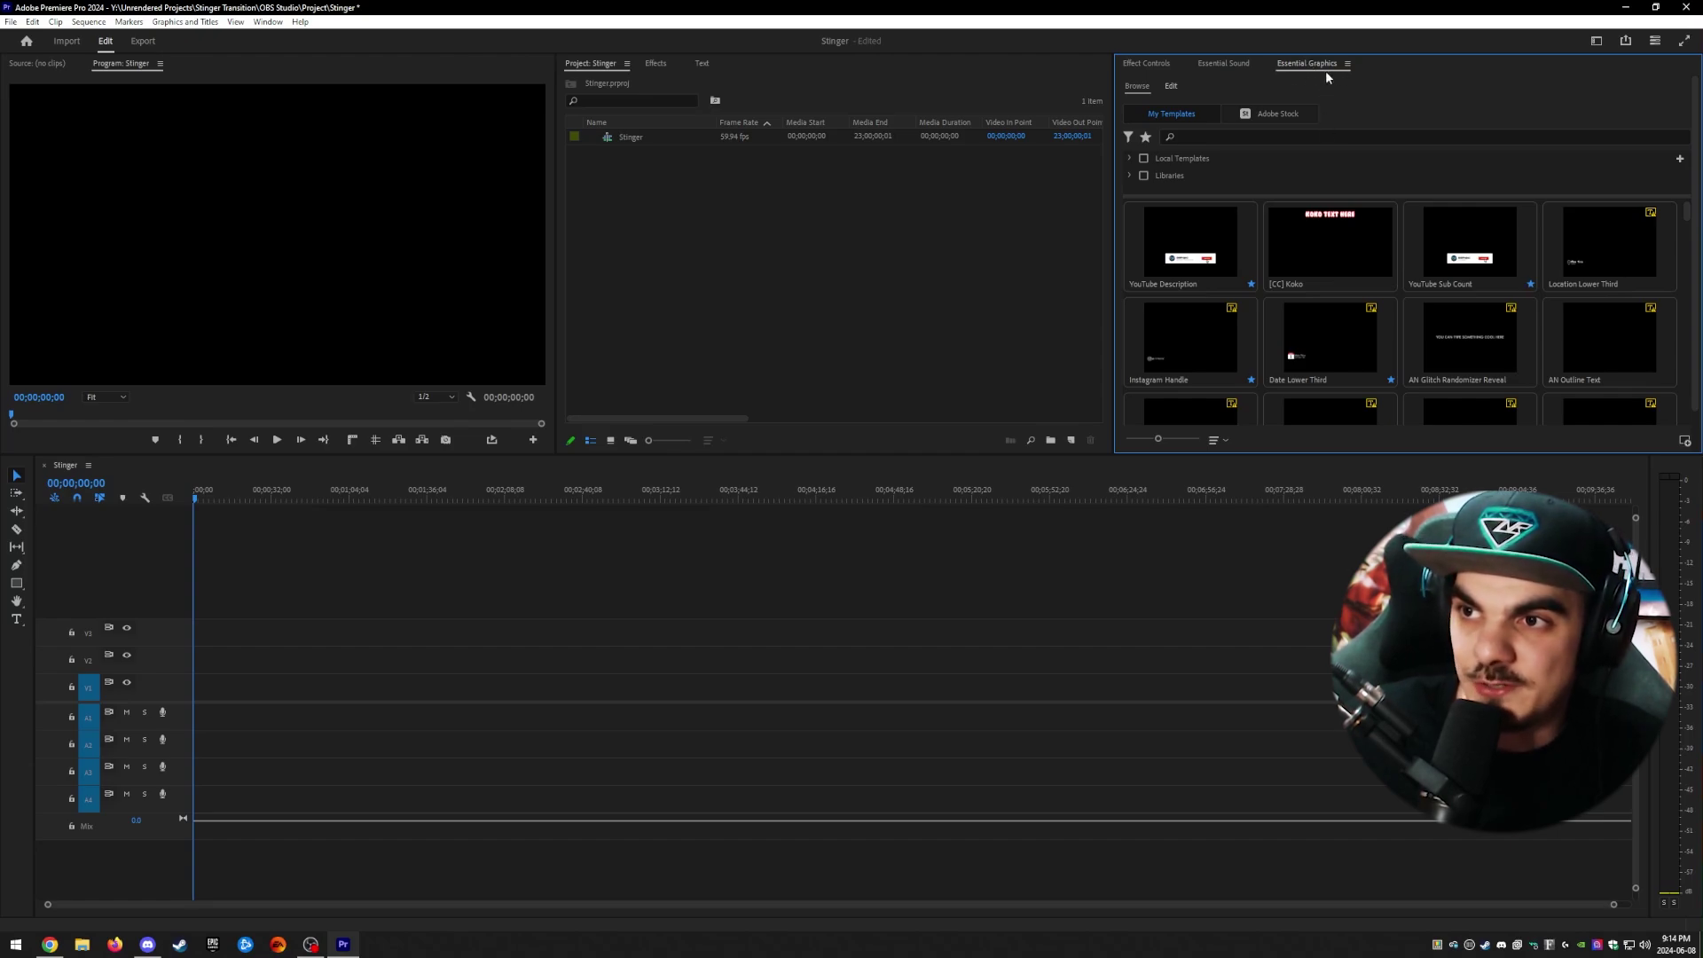
left_click(1684, 442)
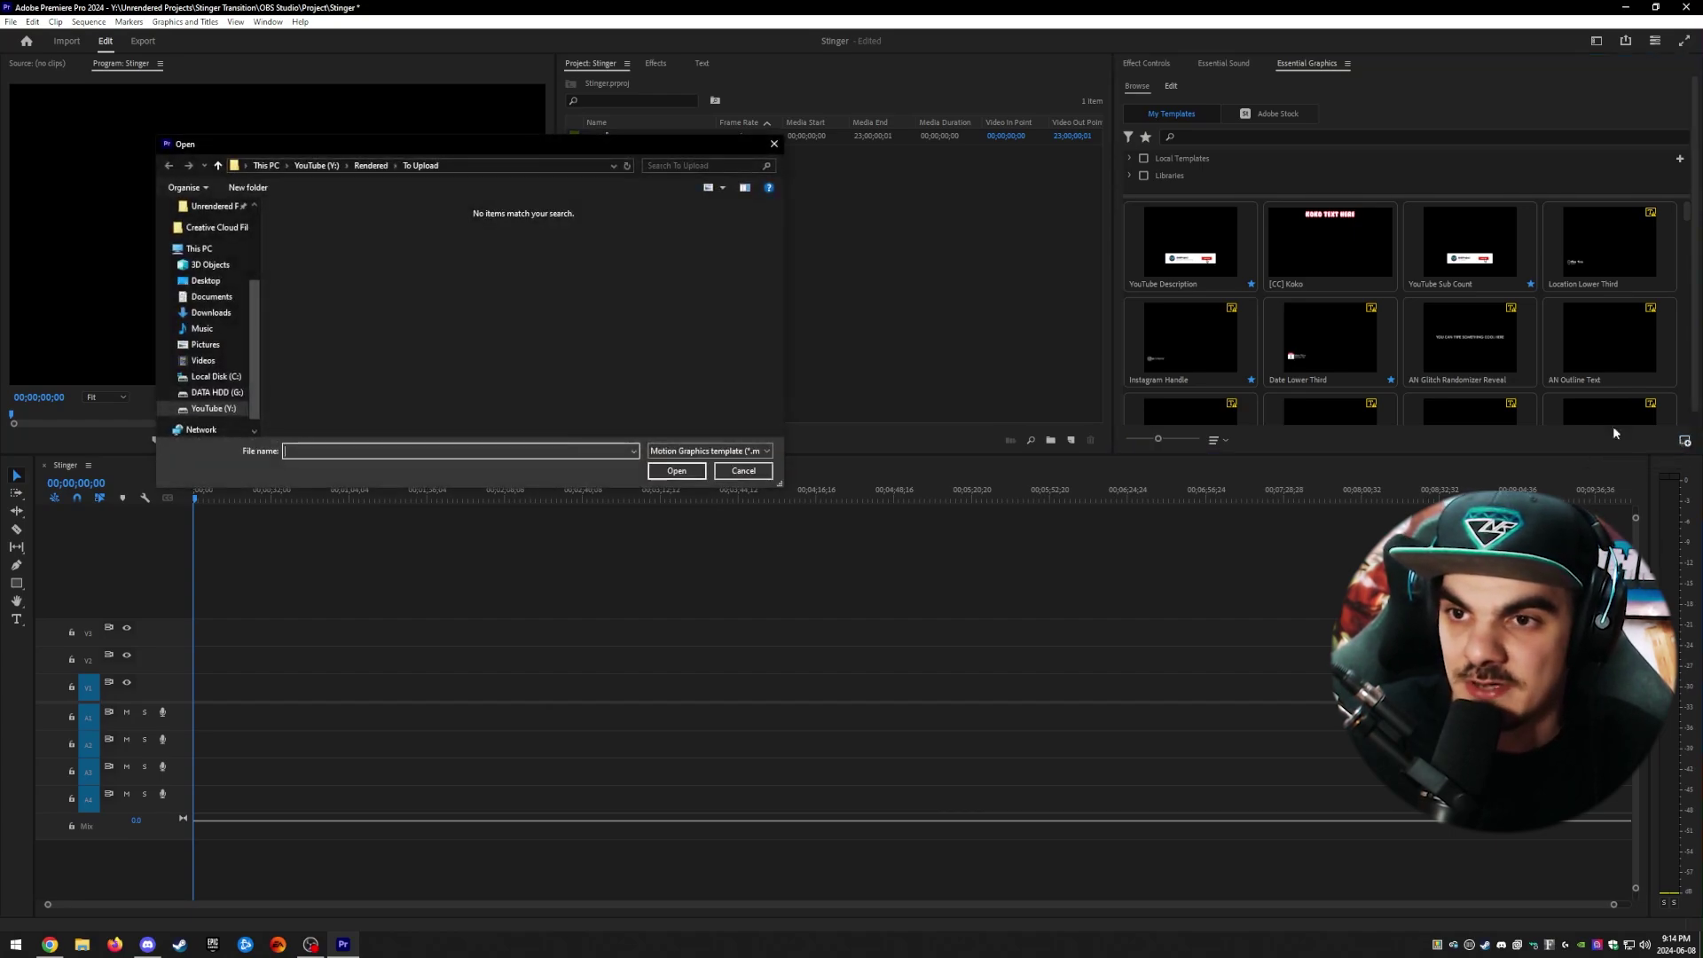
left_click(211, 312)
left_click(581, 302)
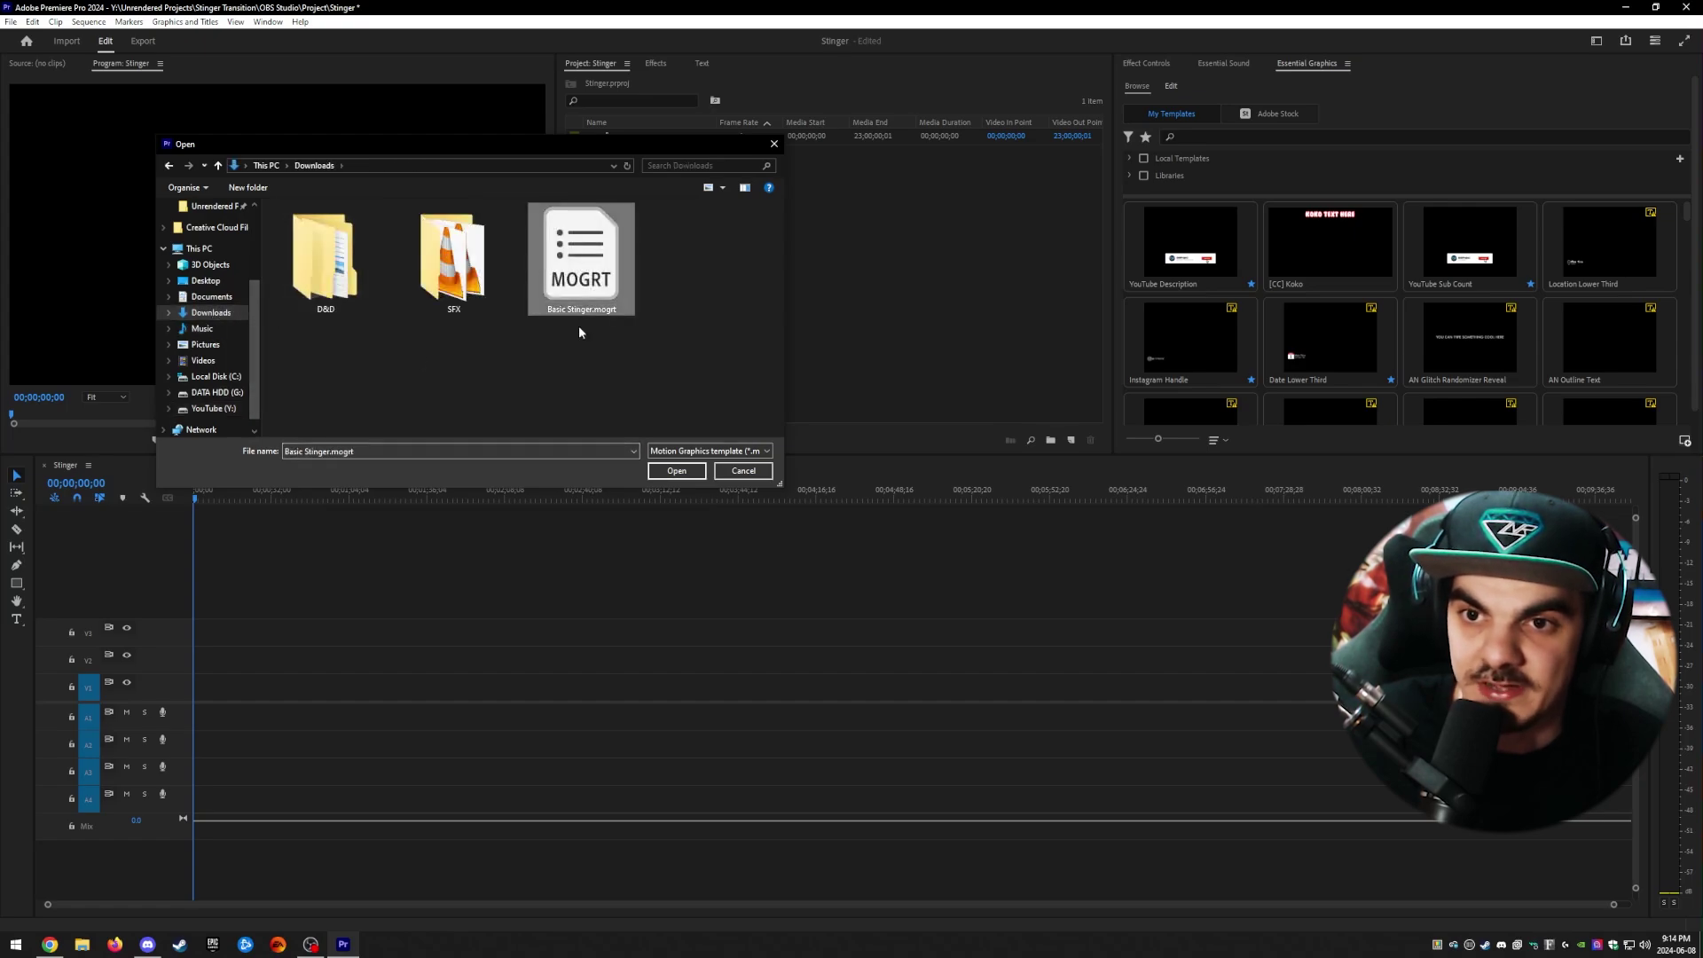
left_click(675, 473)
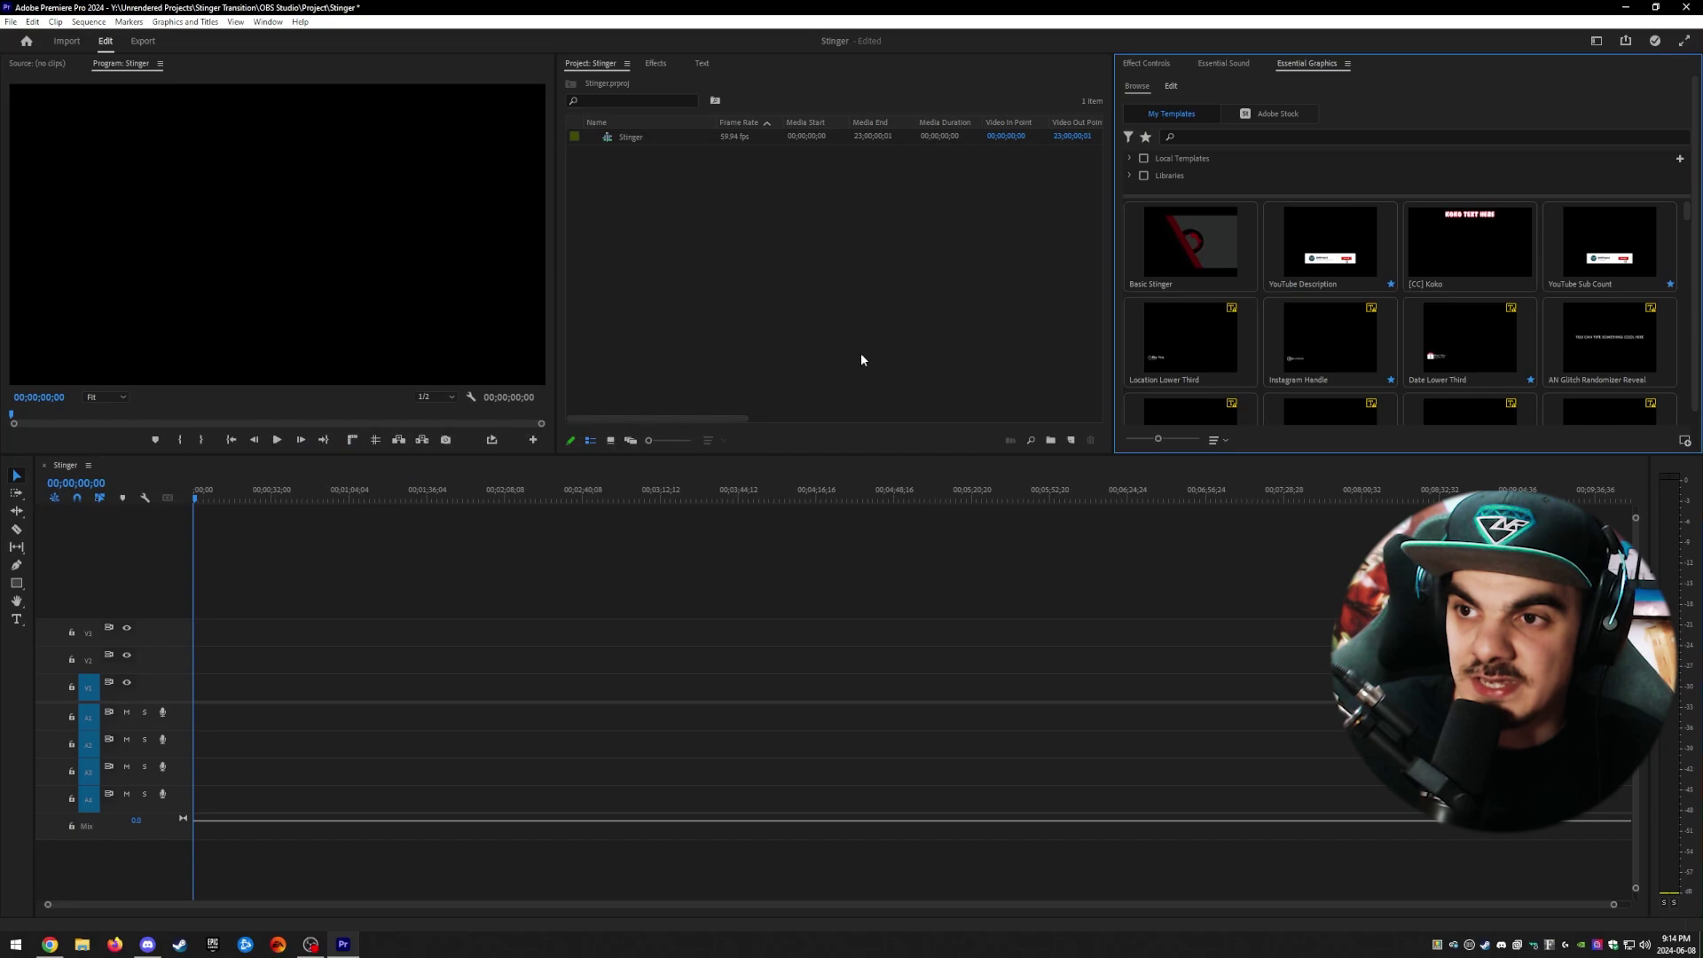
Step: Search the templates for "stinger" and place Basic Stinger at the start of track V1, changing the sequence settings to match the clip
left_click(1215, 135)
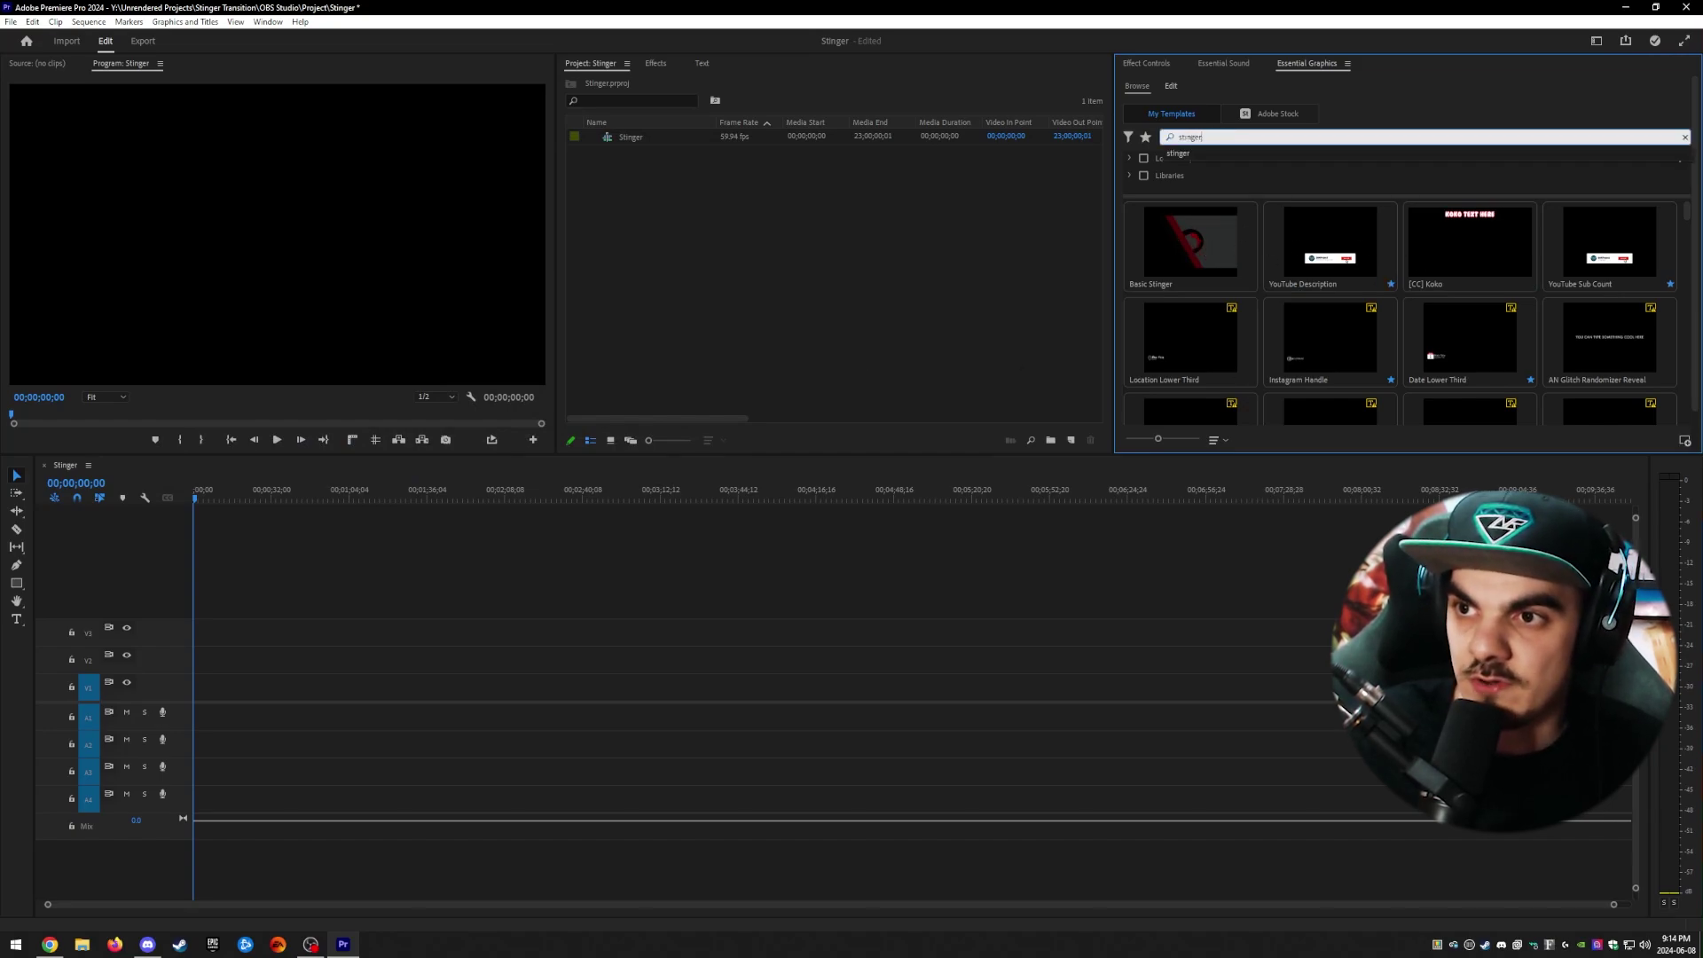
key("Return")
left_click_drag(1215, 244, 684, 532)
left_click_drag(1178, 249, 596, 554)
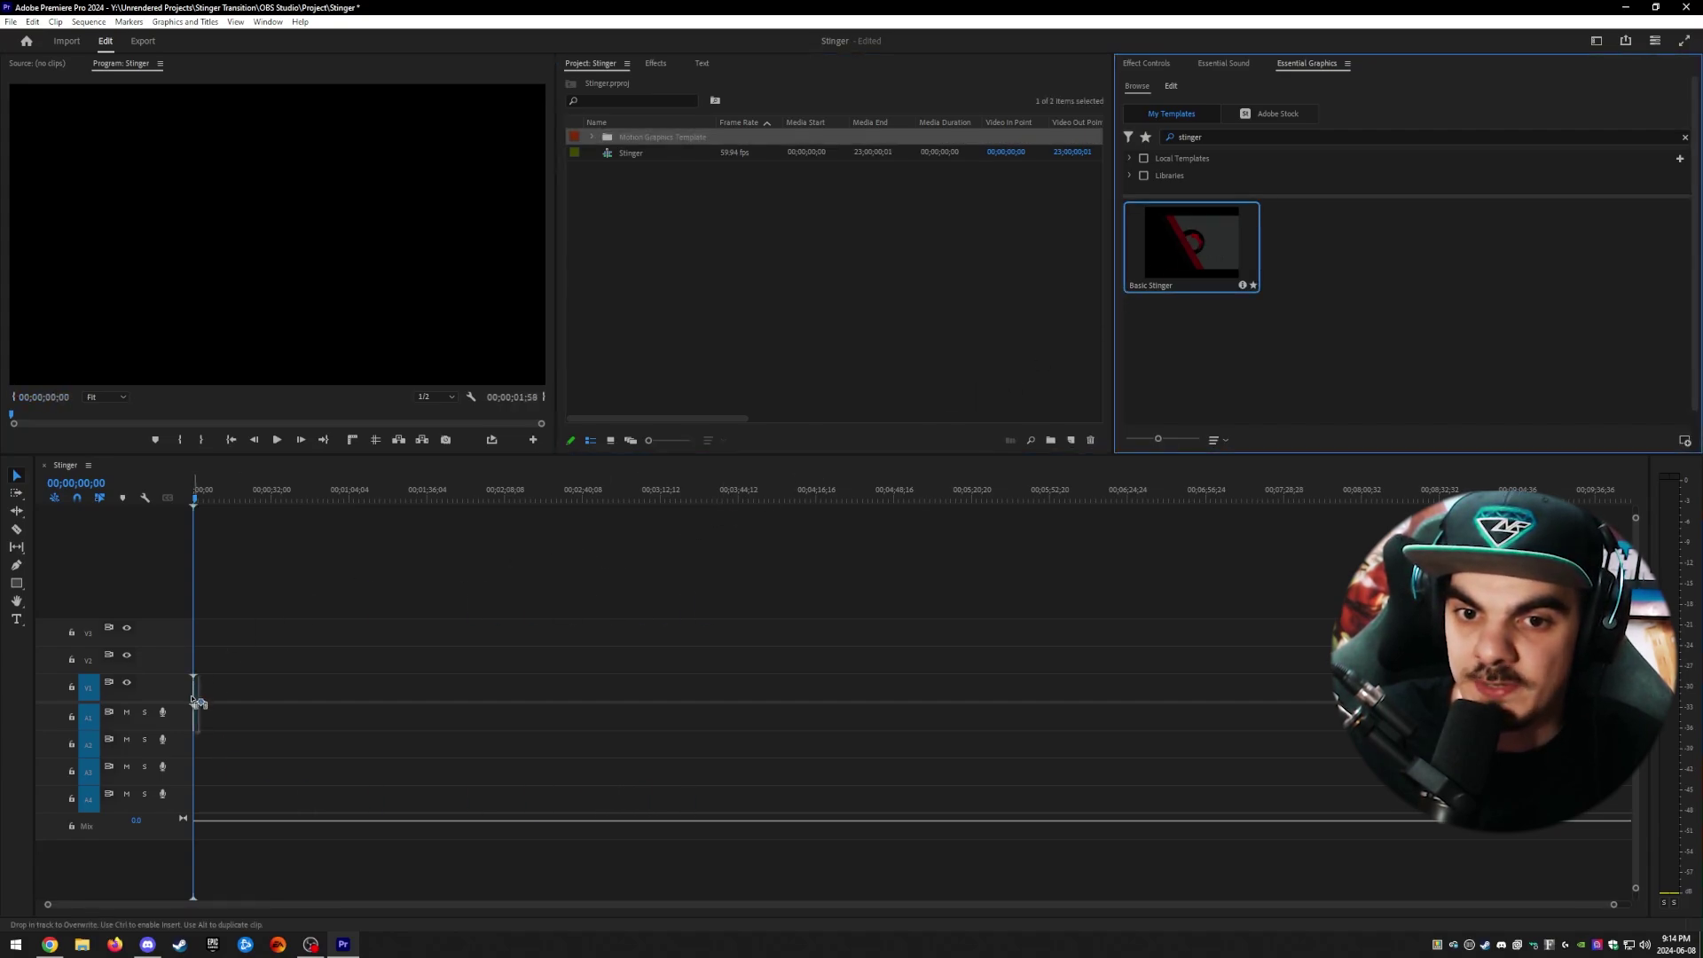
left_click_drag(197, 702, 197, 700)
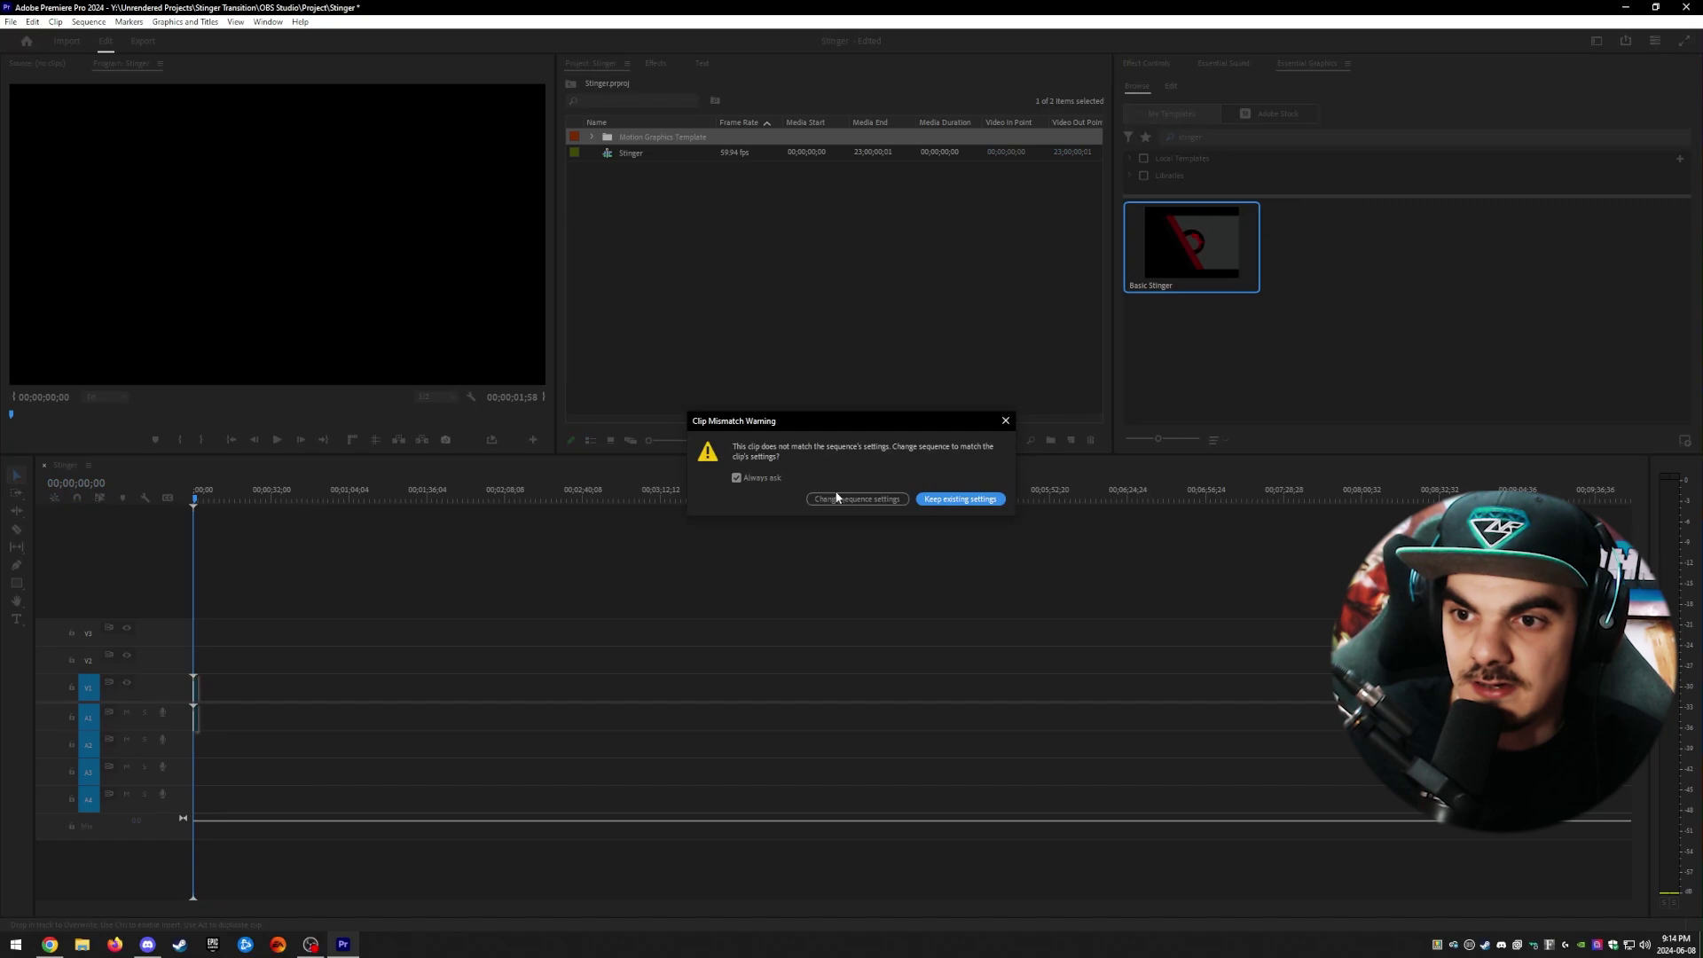
left_click(901, 503)
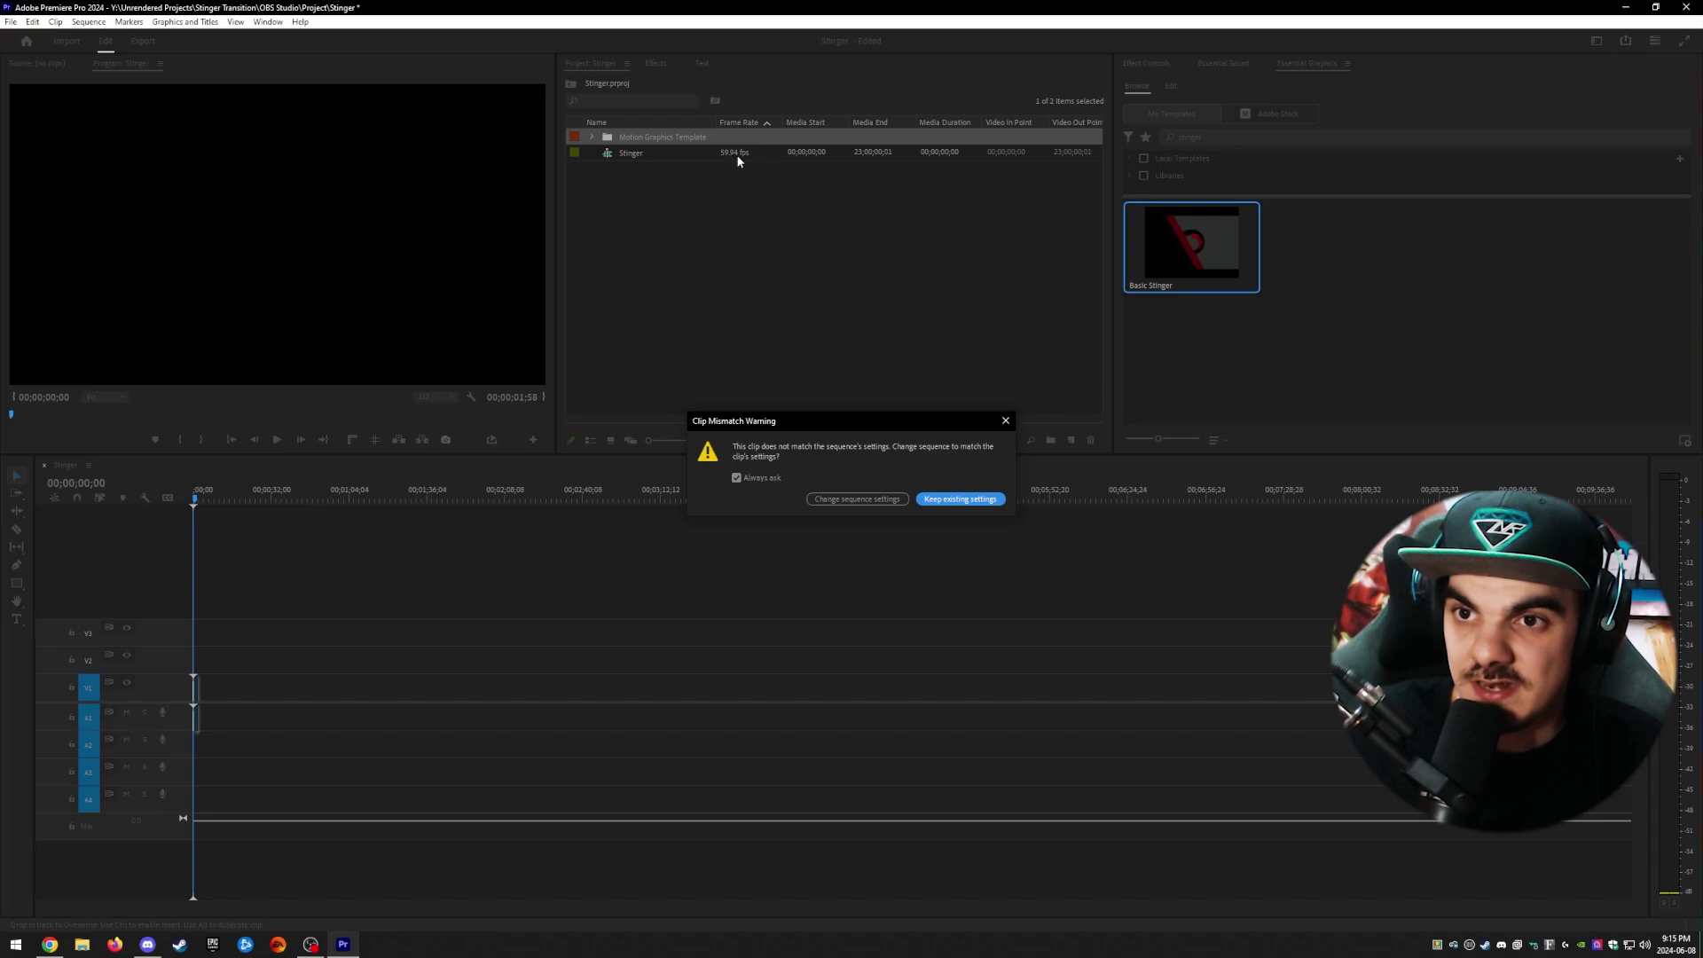
left_click(878, 501)
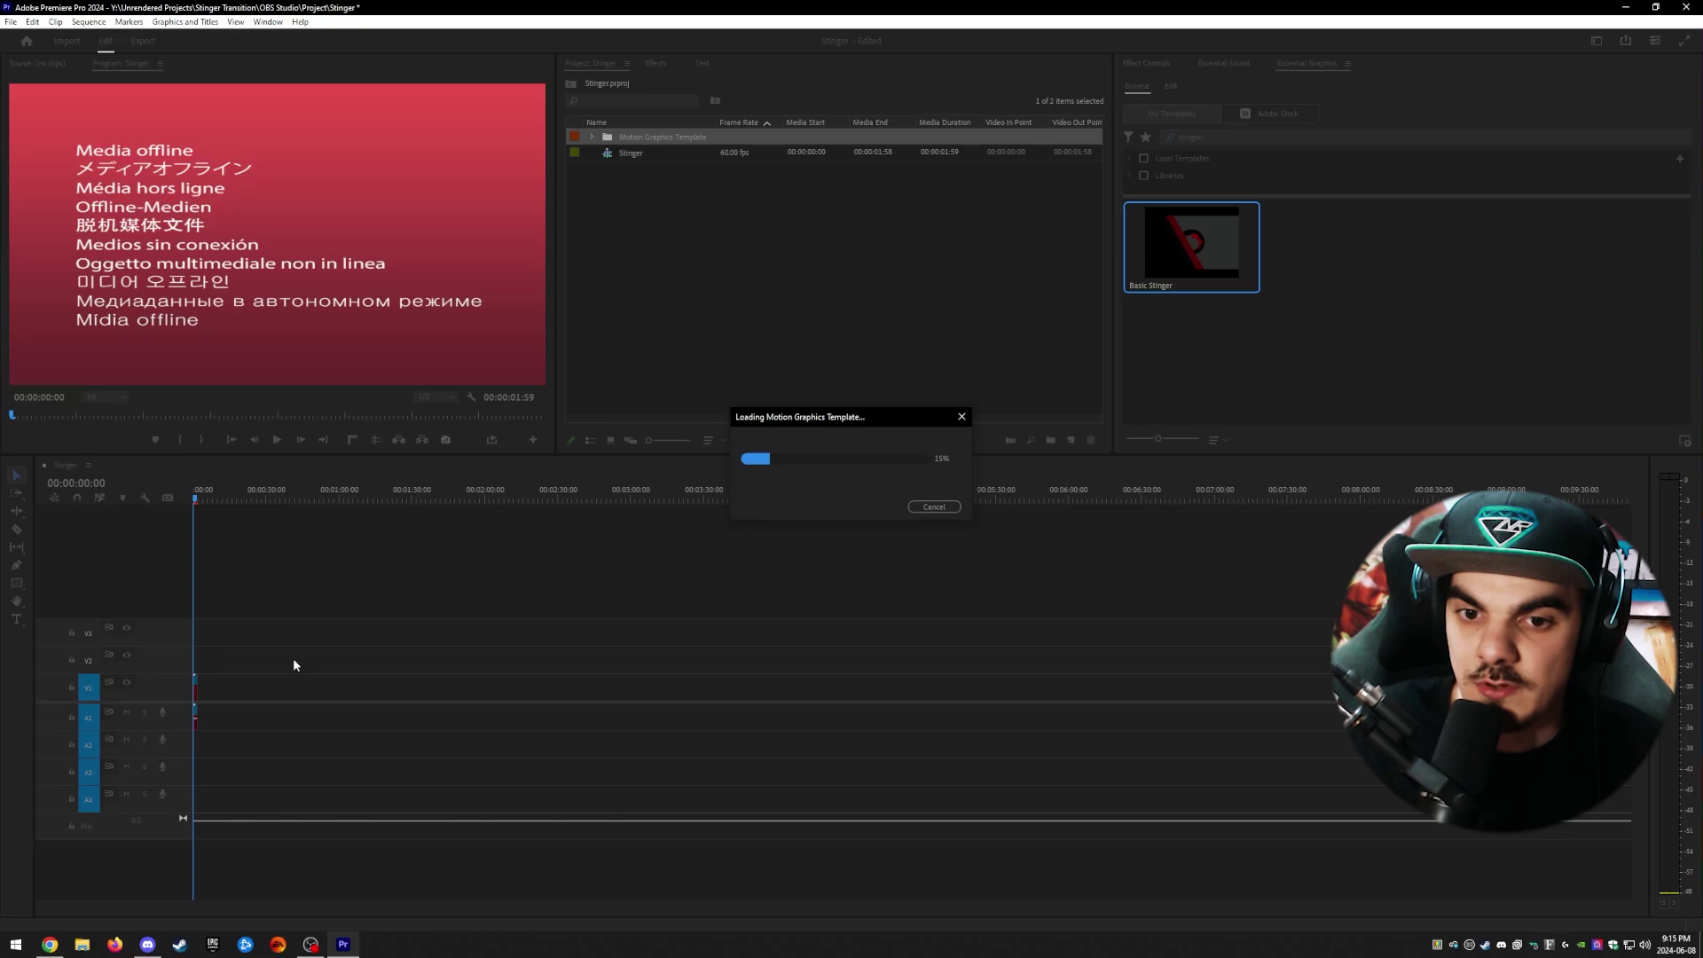
Step: Move the playhead to 00:00:00:45 and select the Basic Stinger clip to view its editable color and logo properties
left_click_drag(316, 905, 273, 907)
left_click_drag(315, 506, 716, 488)
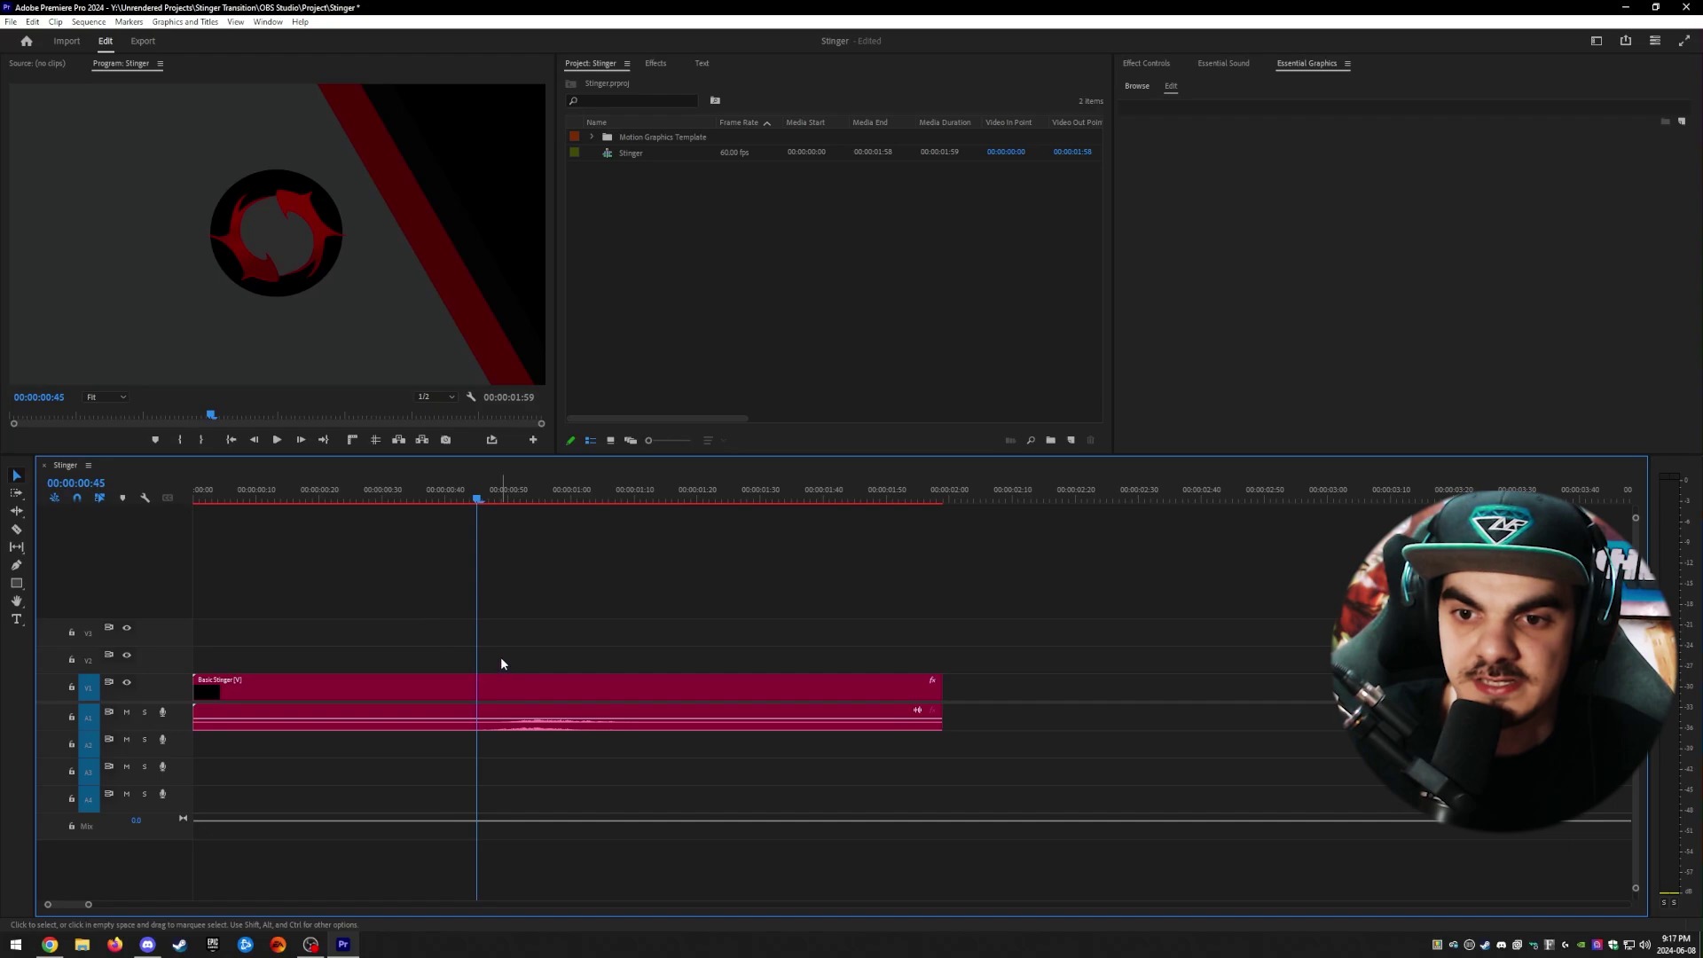
left_click(465, 689)
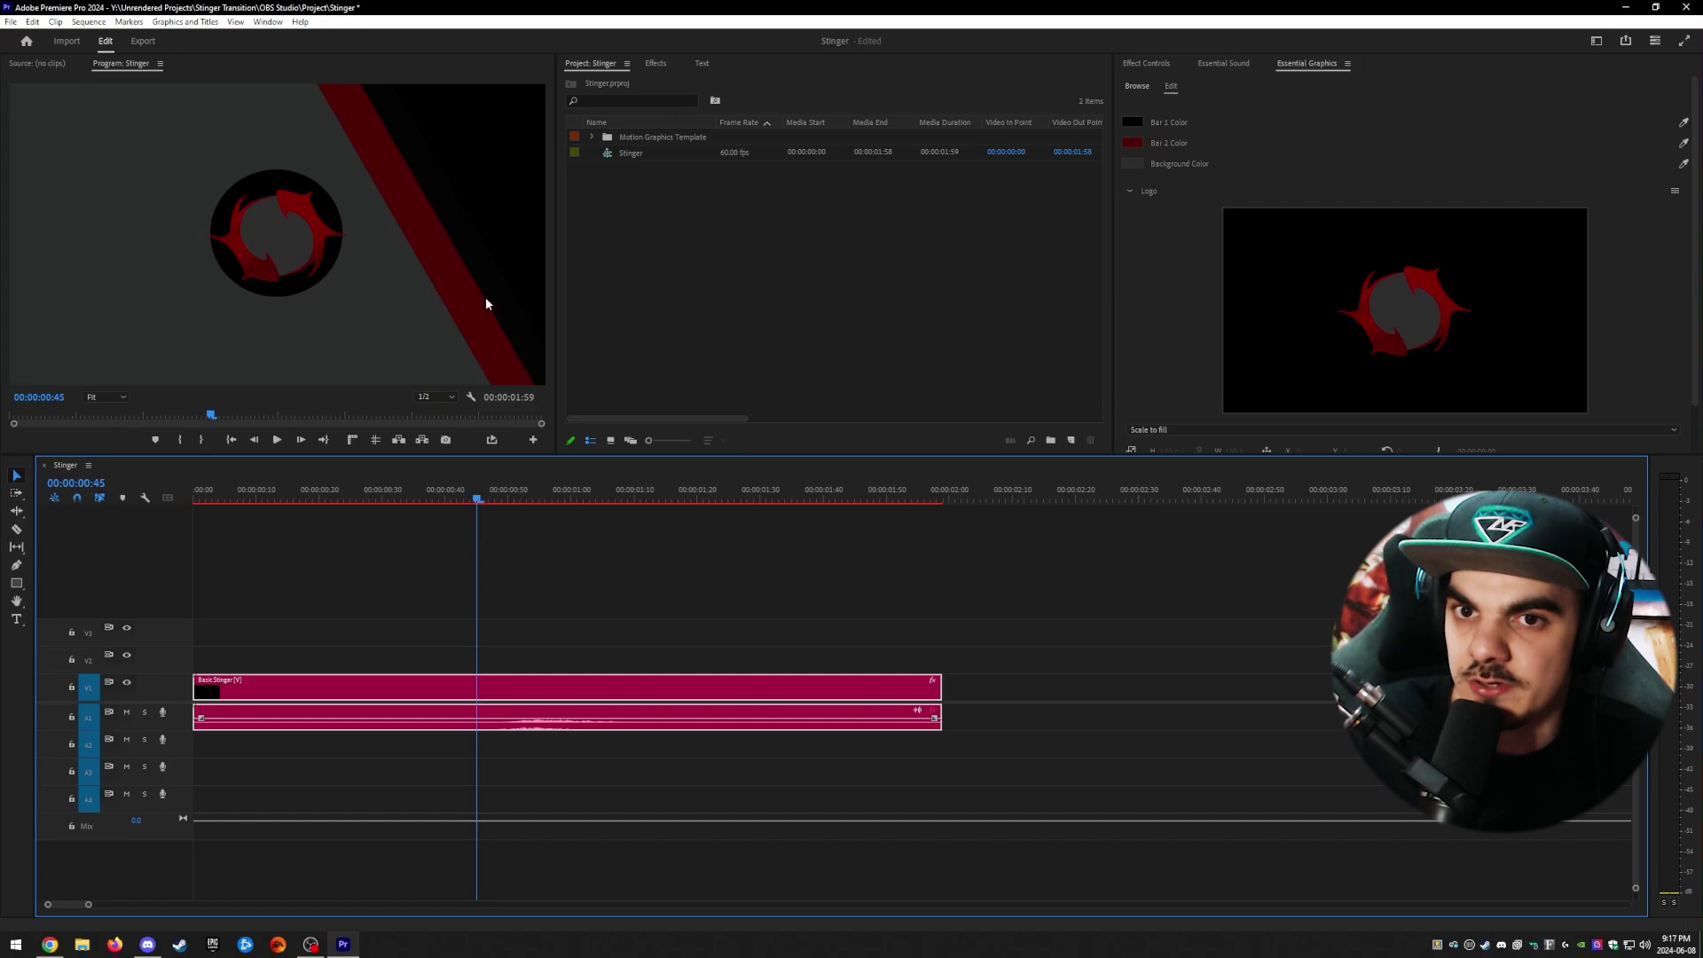
scroll(1241, 253, "down", 2)
scroll(1440, 234, "up", 2)
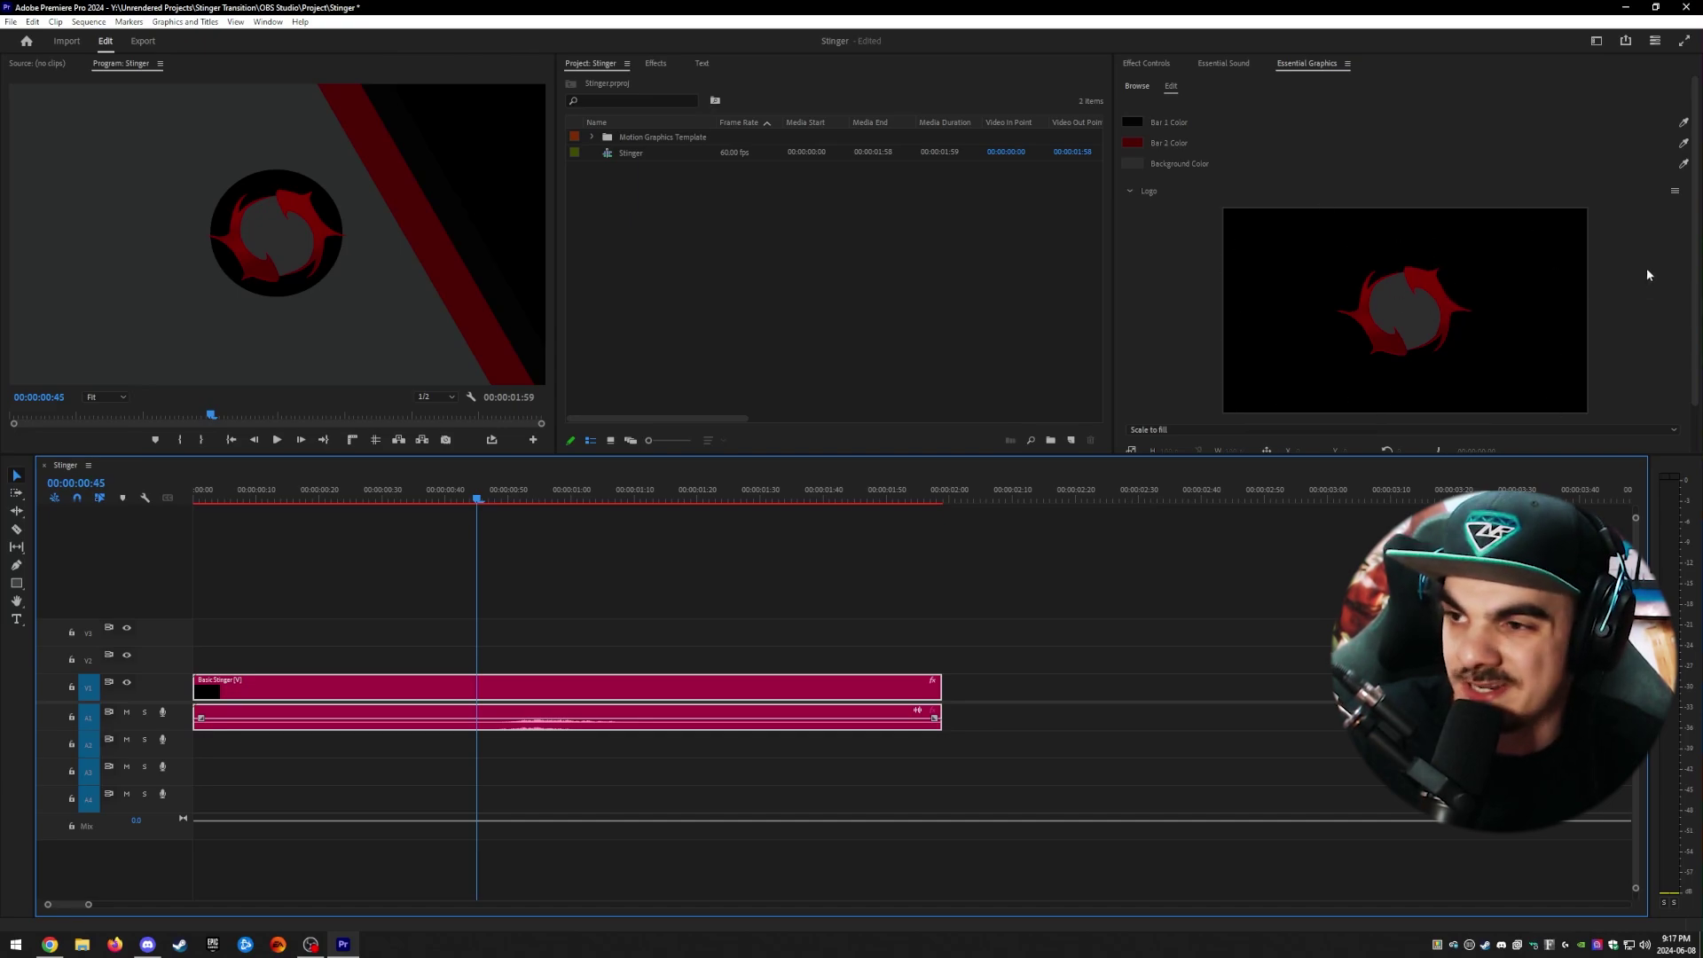
Step: Replace the template's logo with the BnR_w_Alpha image from the Downloads folder
scroll(1646, 268, "down", 1)
left_click(1675, 181)
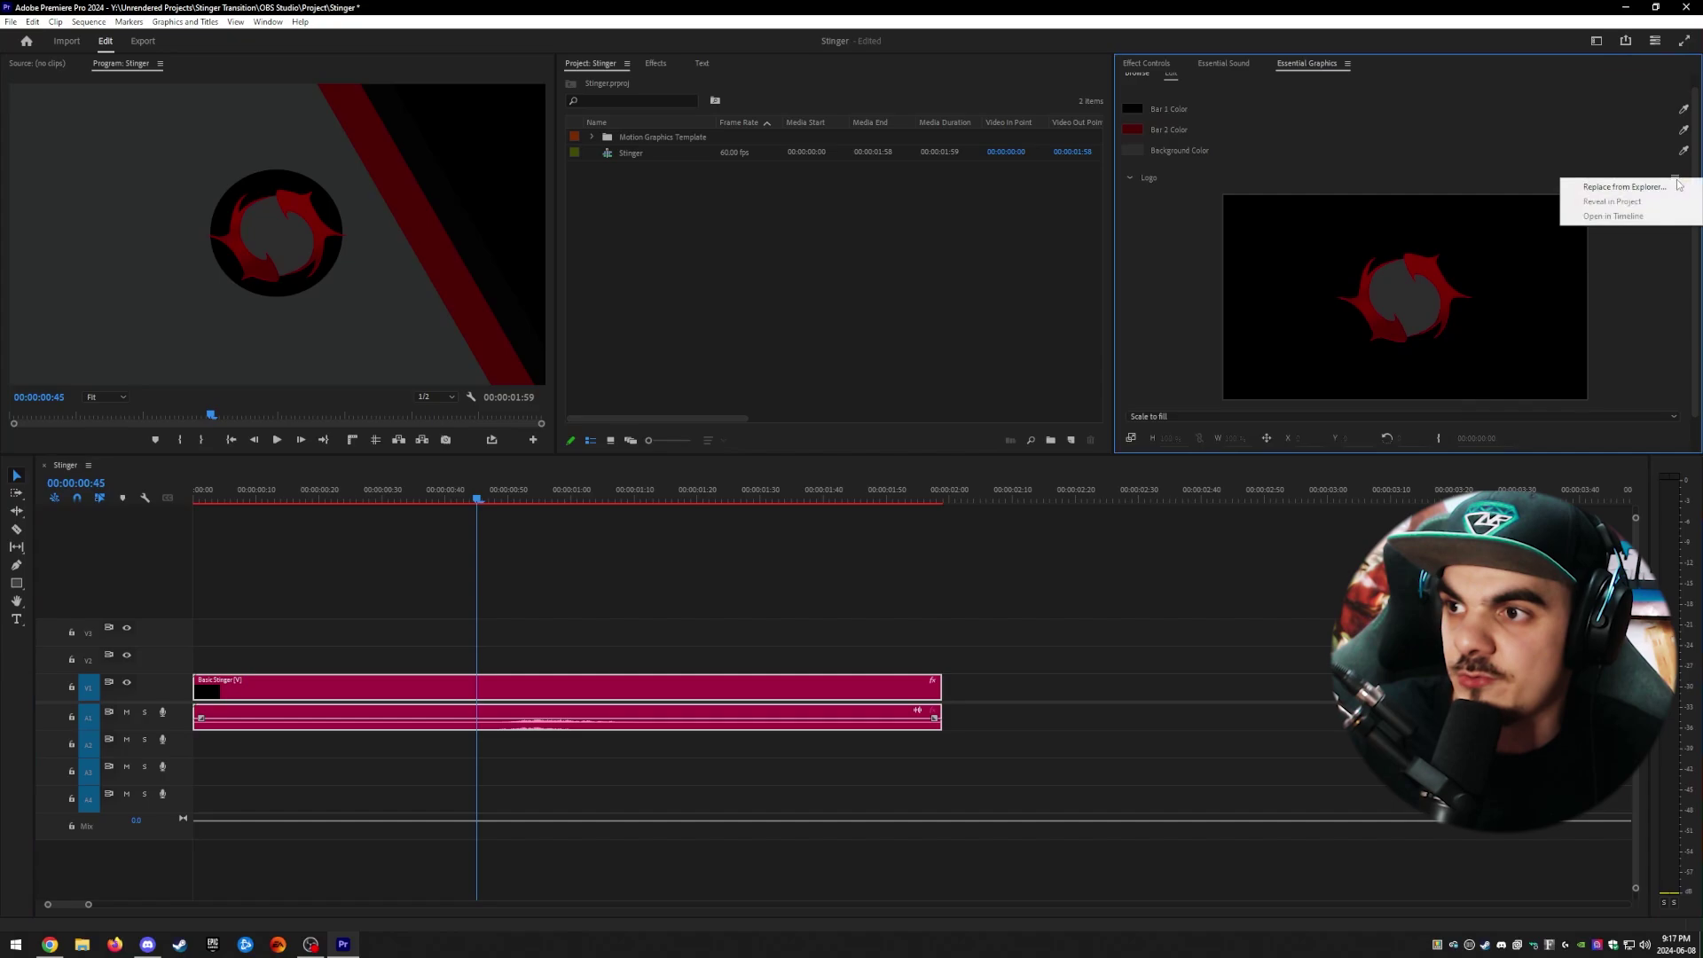
left_click(1638, 188)
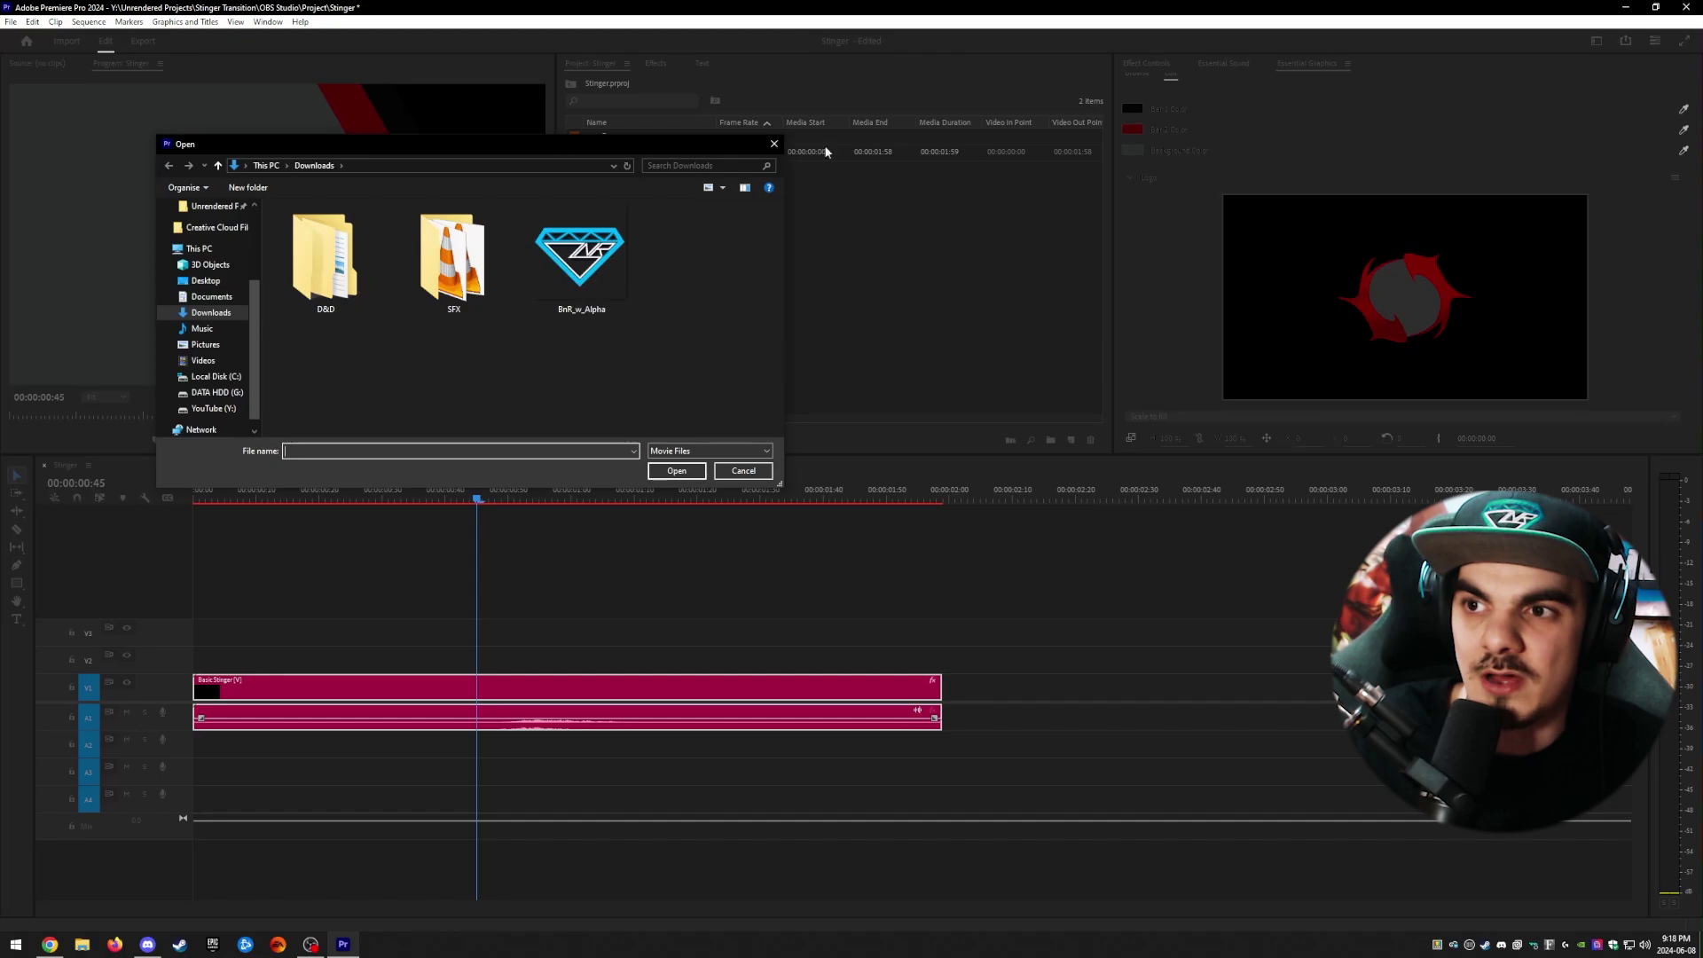
left_click_drag(408, 146, 462, 160)
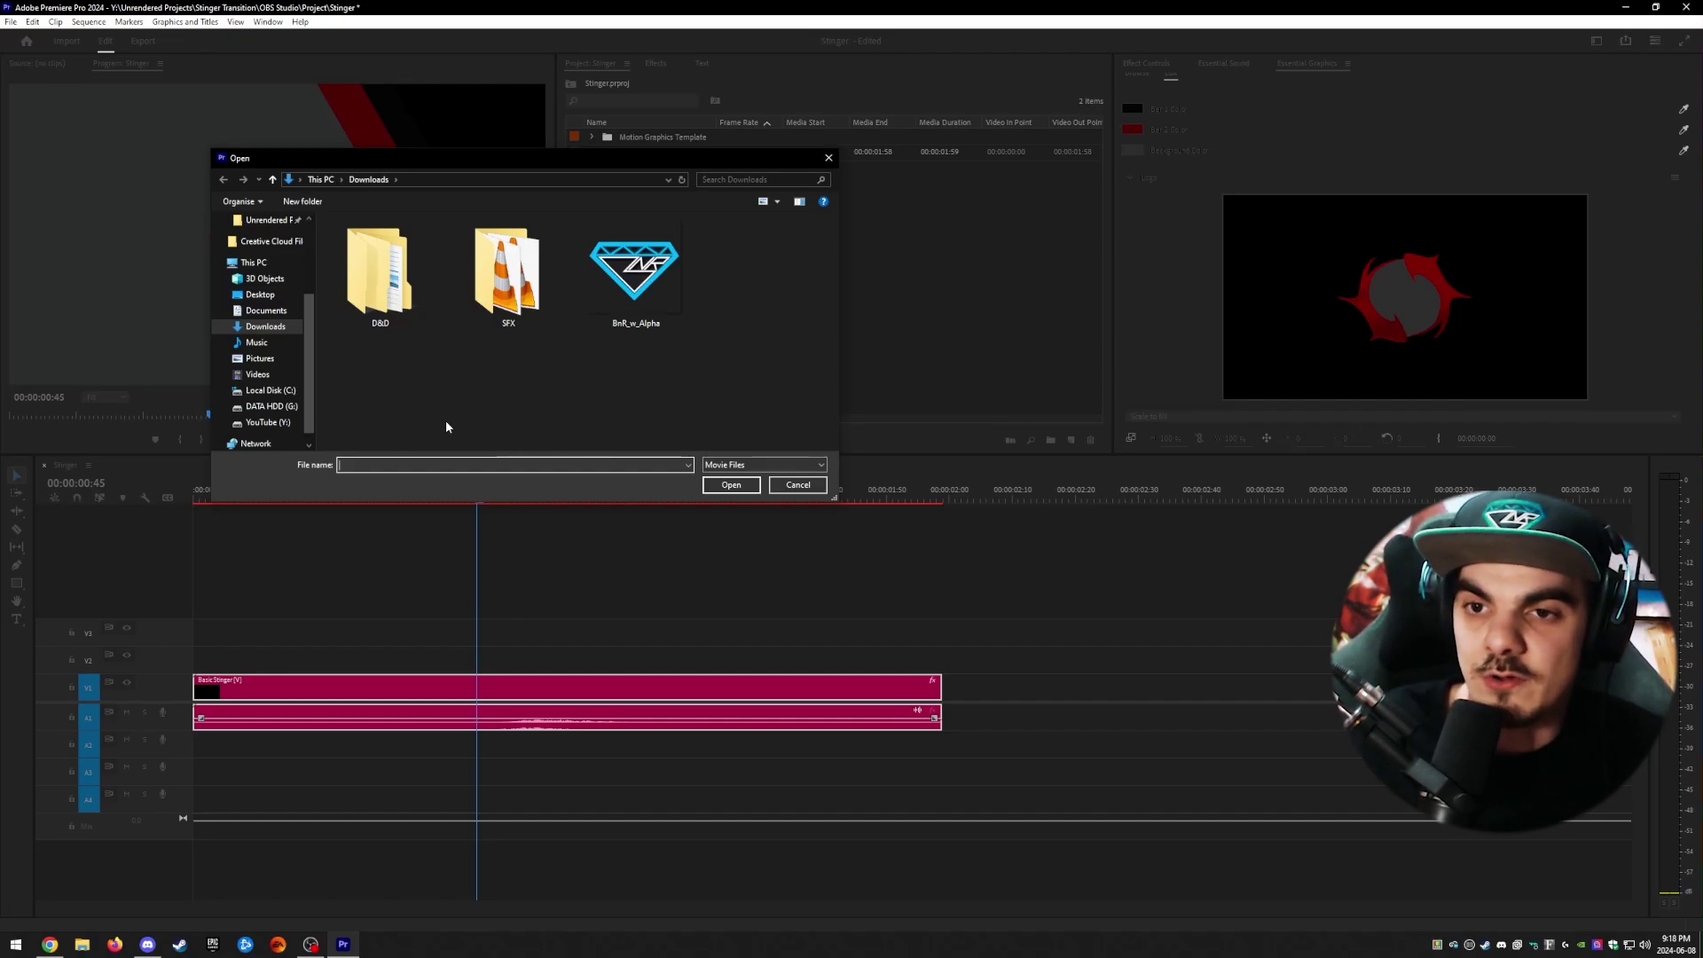
double_click(652, 300)
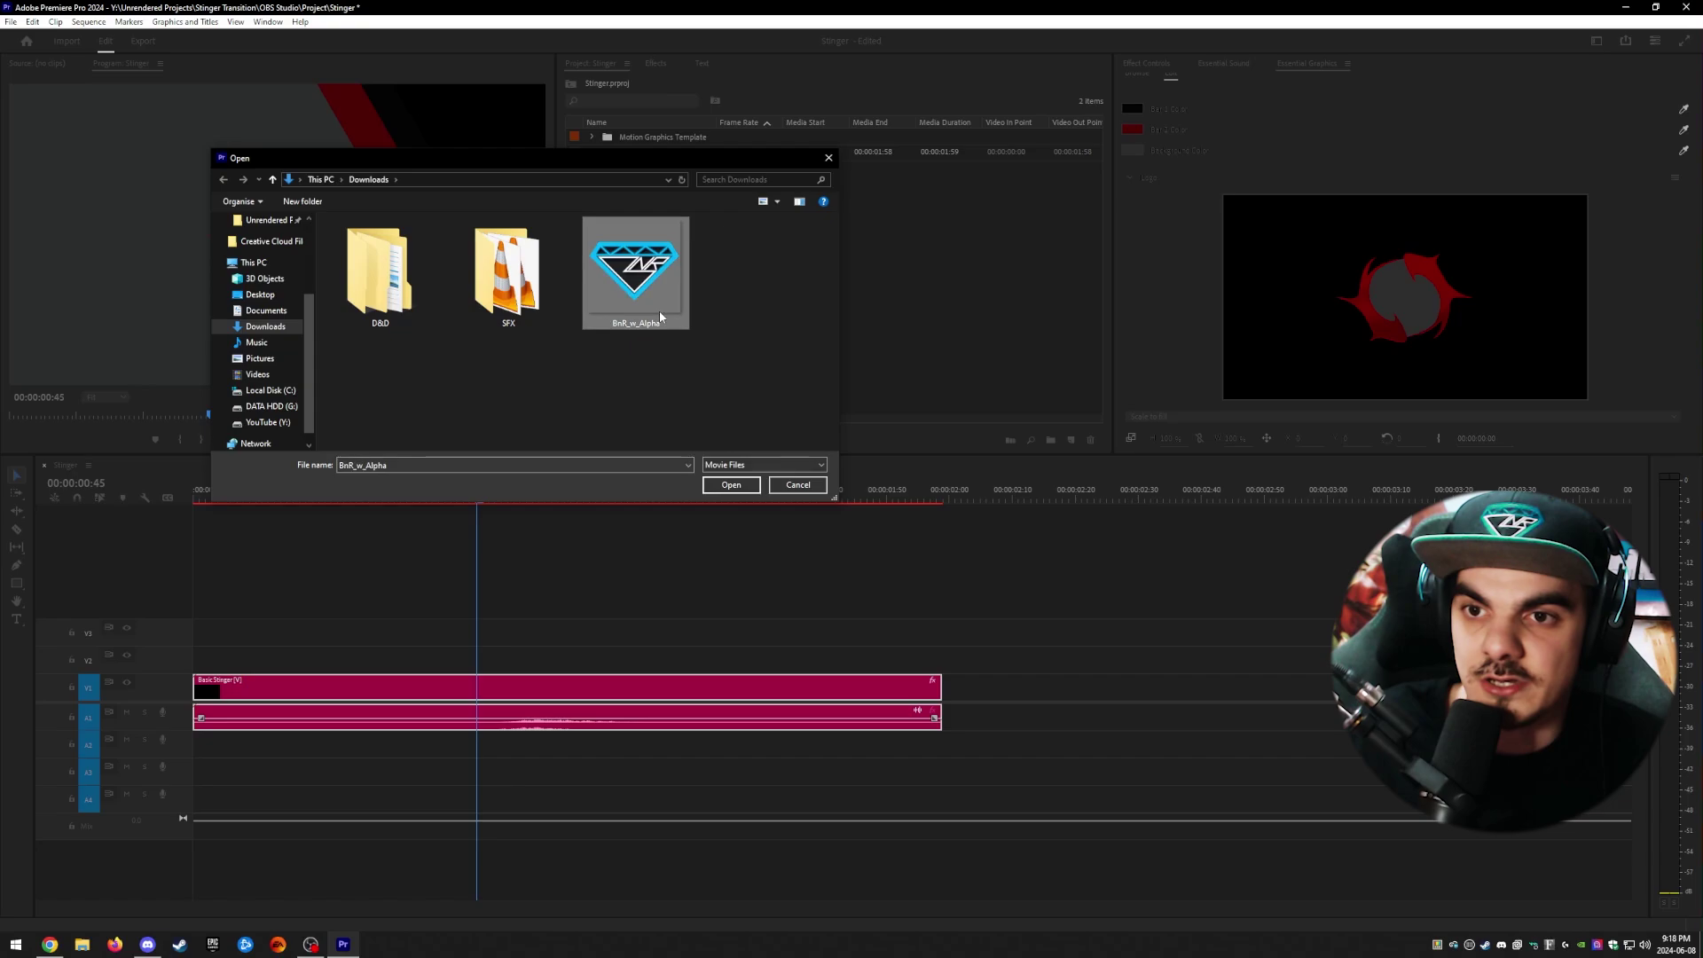
Step: Set the replacement logo's scale to 200% in the Basic Stinger template properties
scroll(1184, 286, "down", 1)
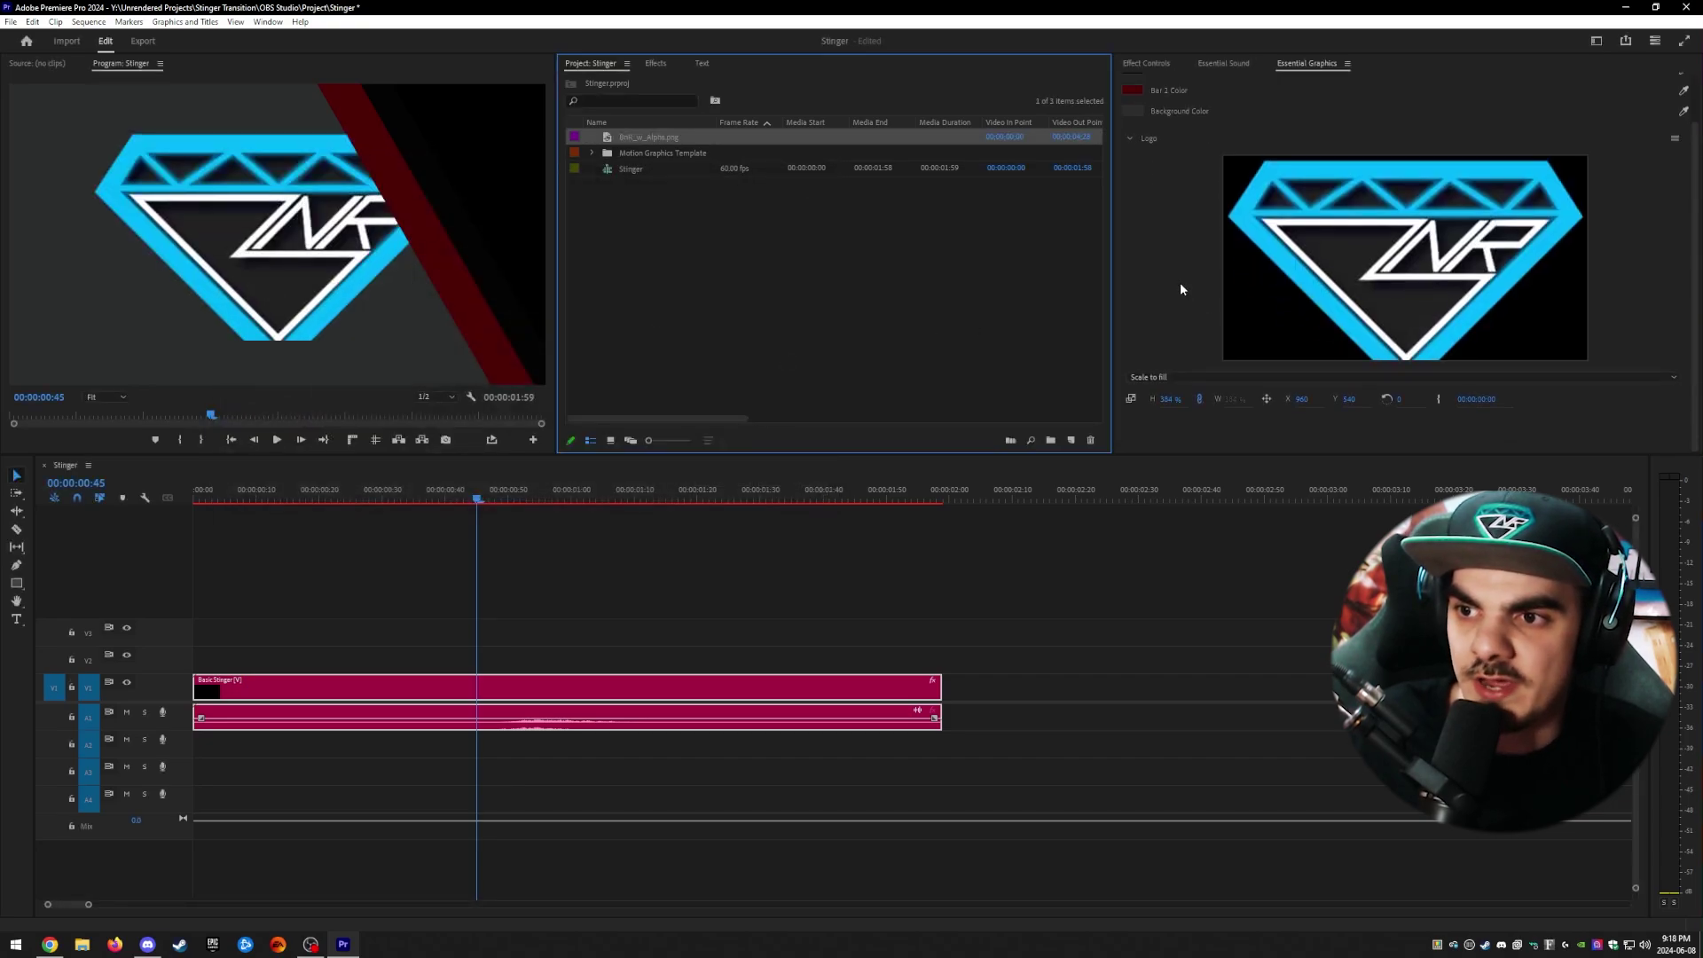
left_click(1165, 400)
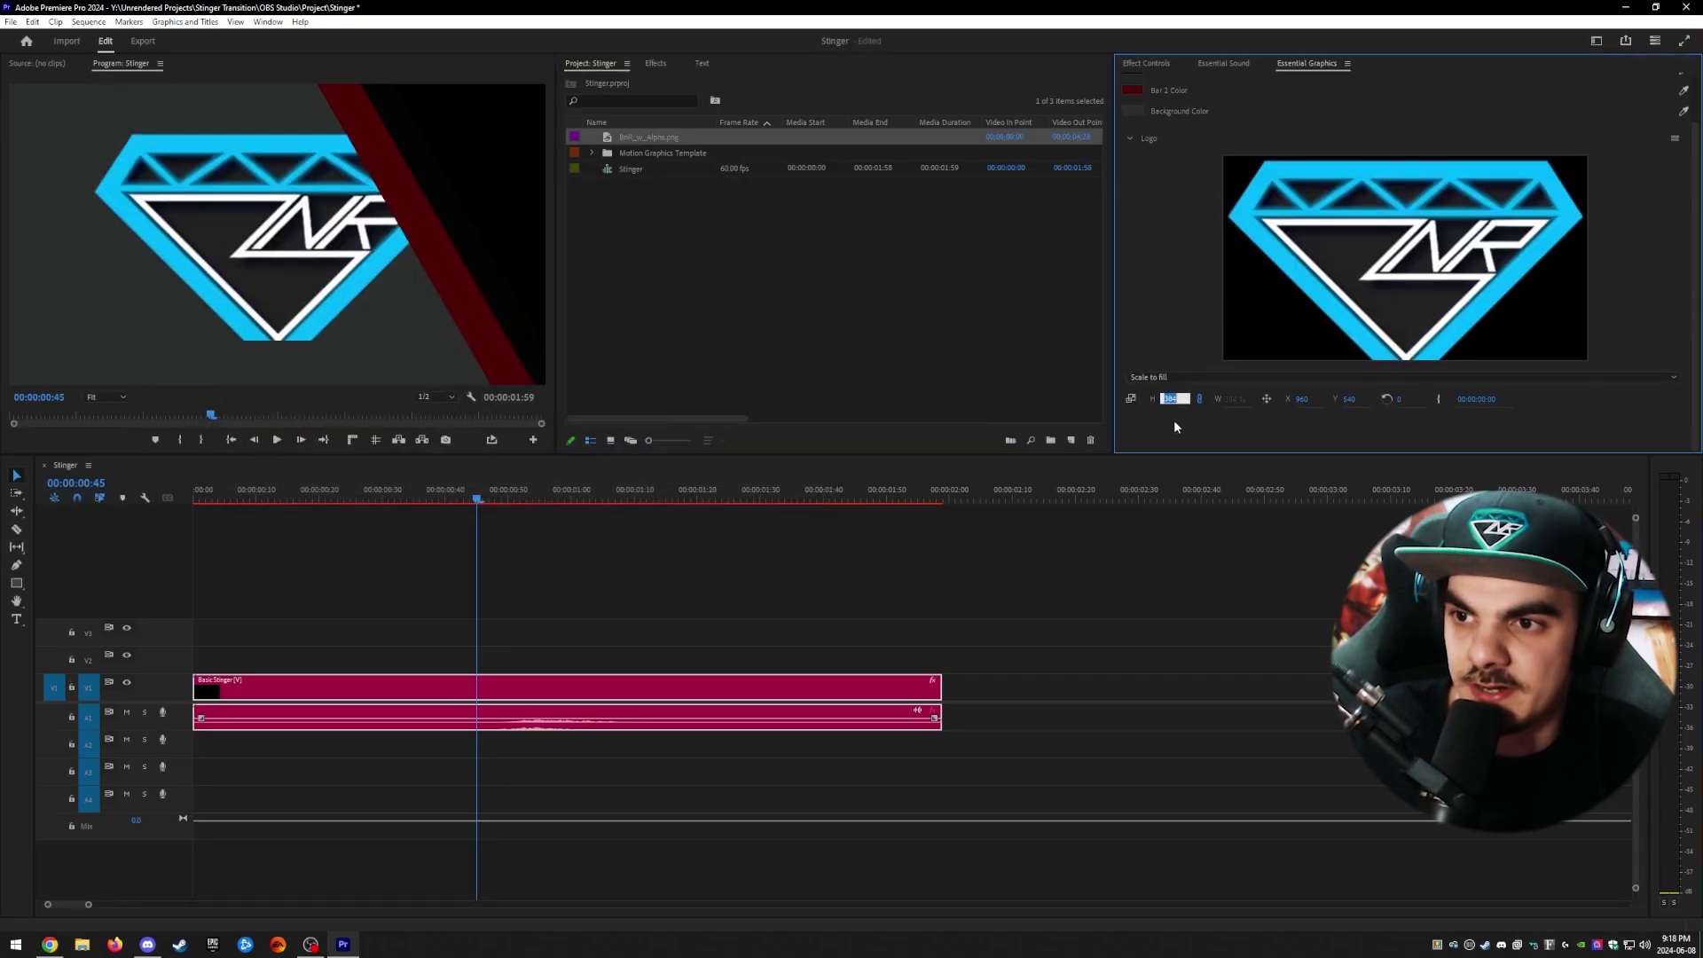
type("150")
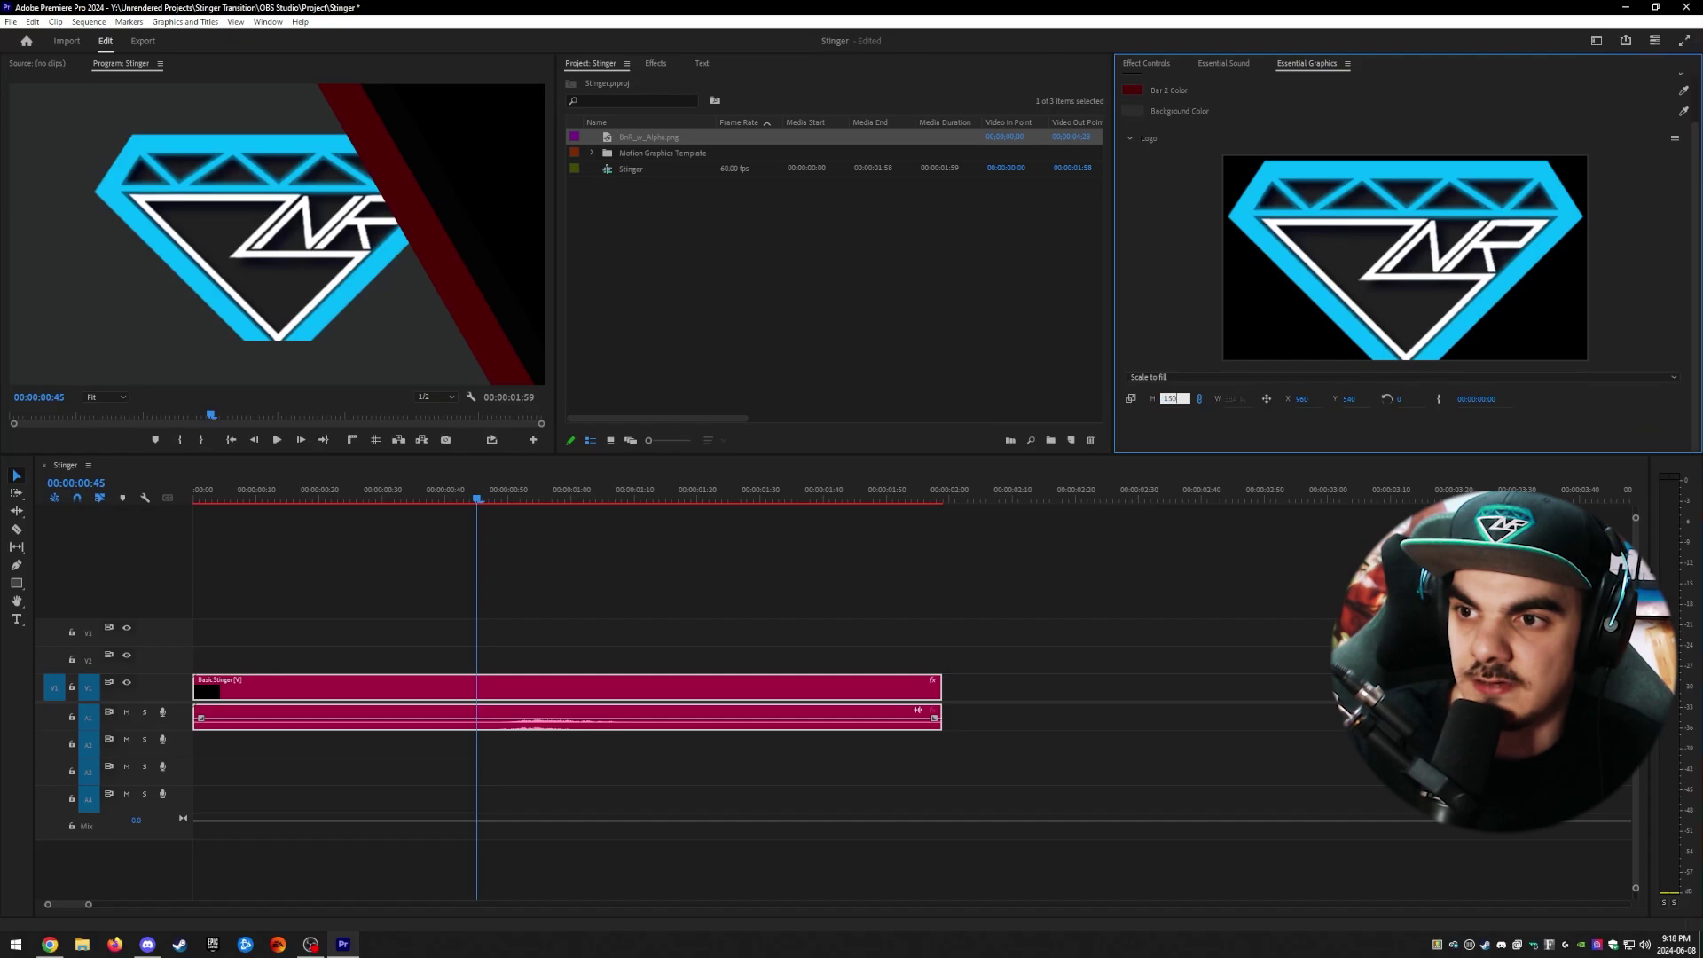
key("Return")
left_click(1173, 398)
type("200")
key("Return")
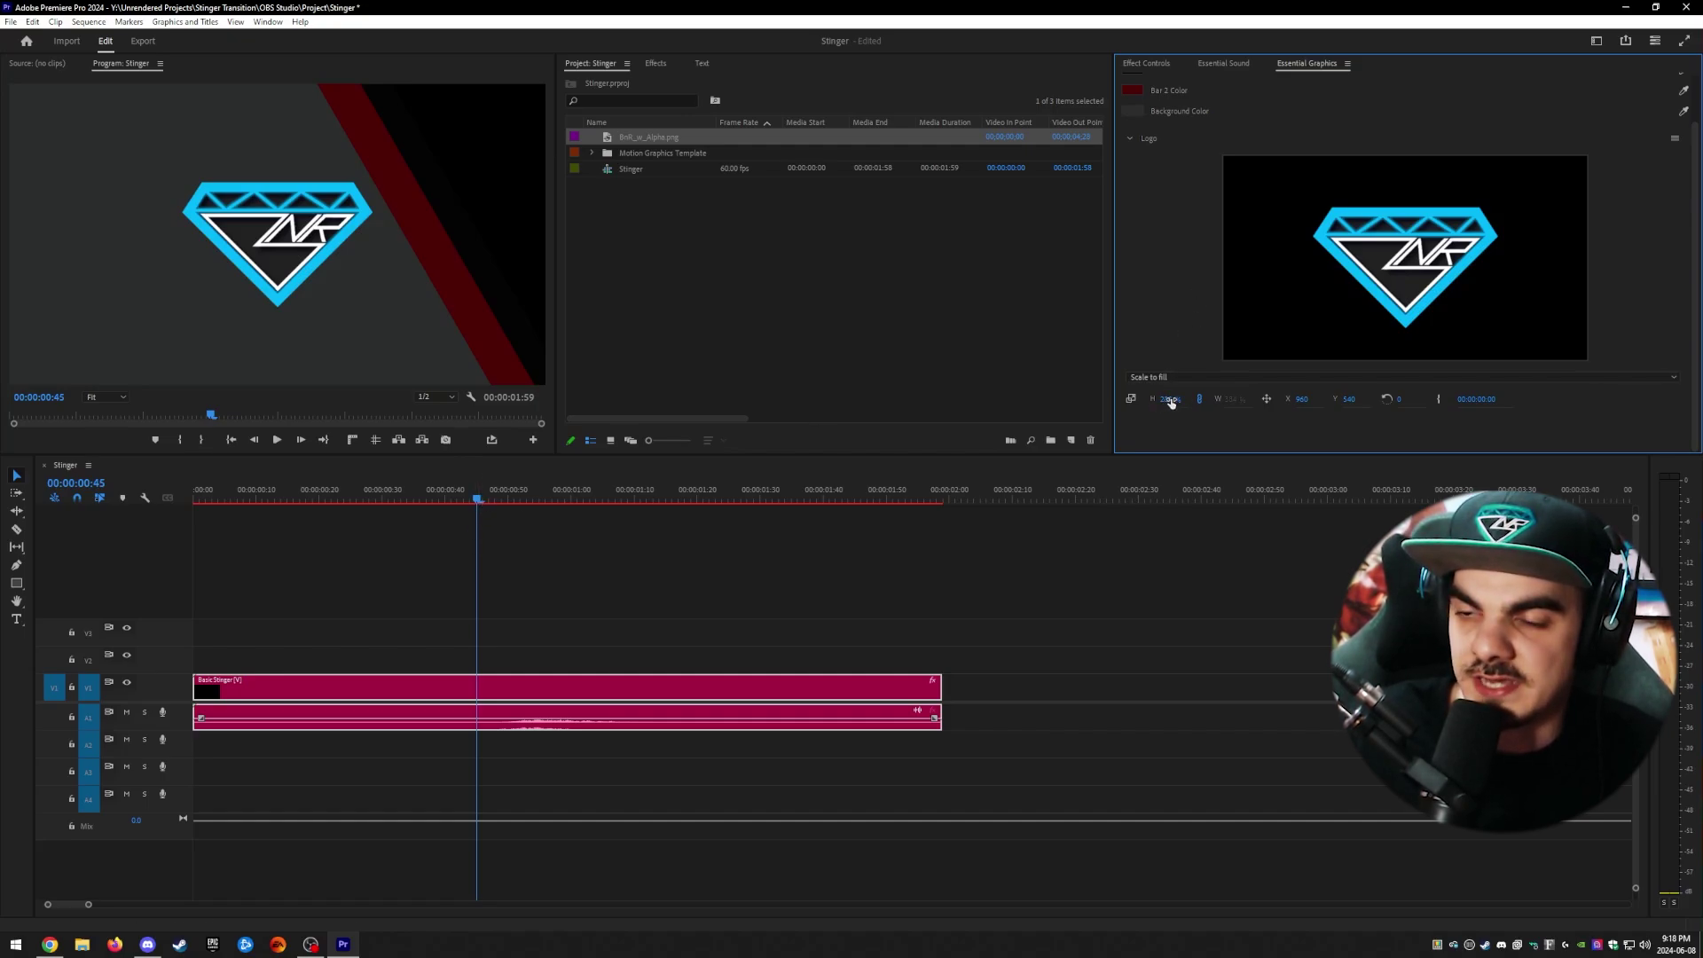
Step: With the playhead at 00:00:00:45, set the template's Background Color to 222222 by sampling the logo's dark inner area
left_click_drag(506, 499, 377, 493)
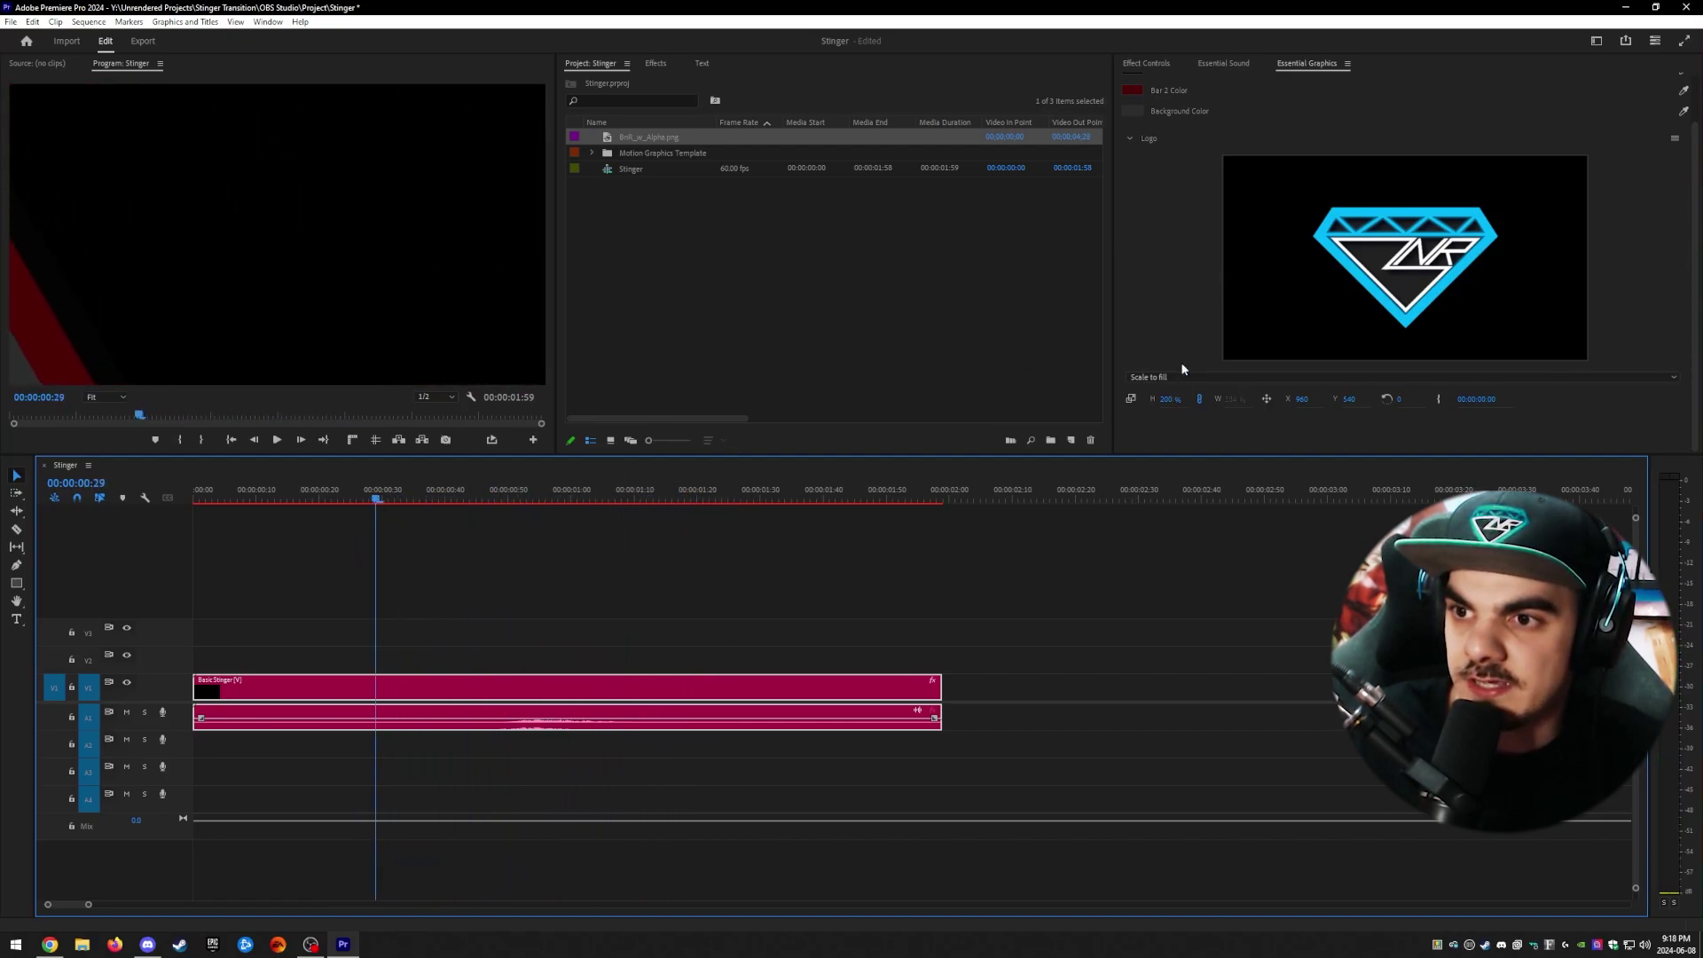
scroll(1180, 355, "up", 3)
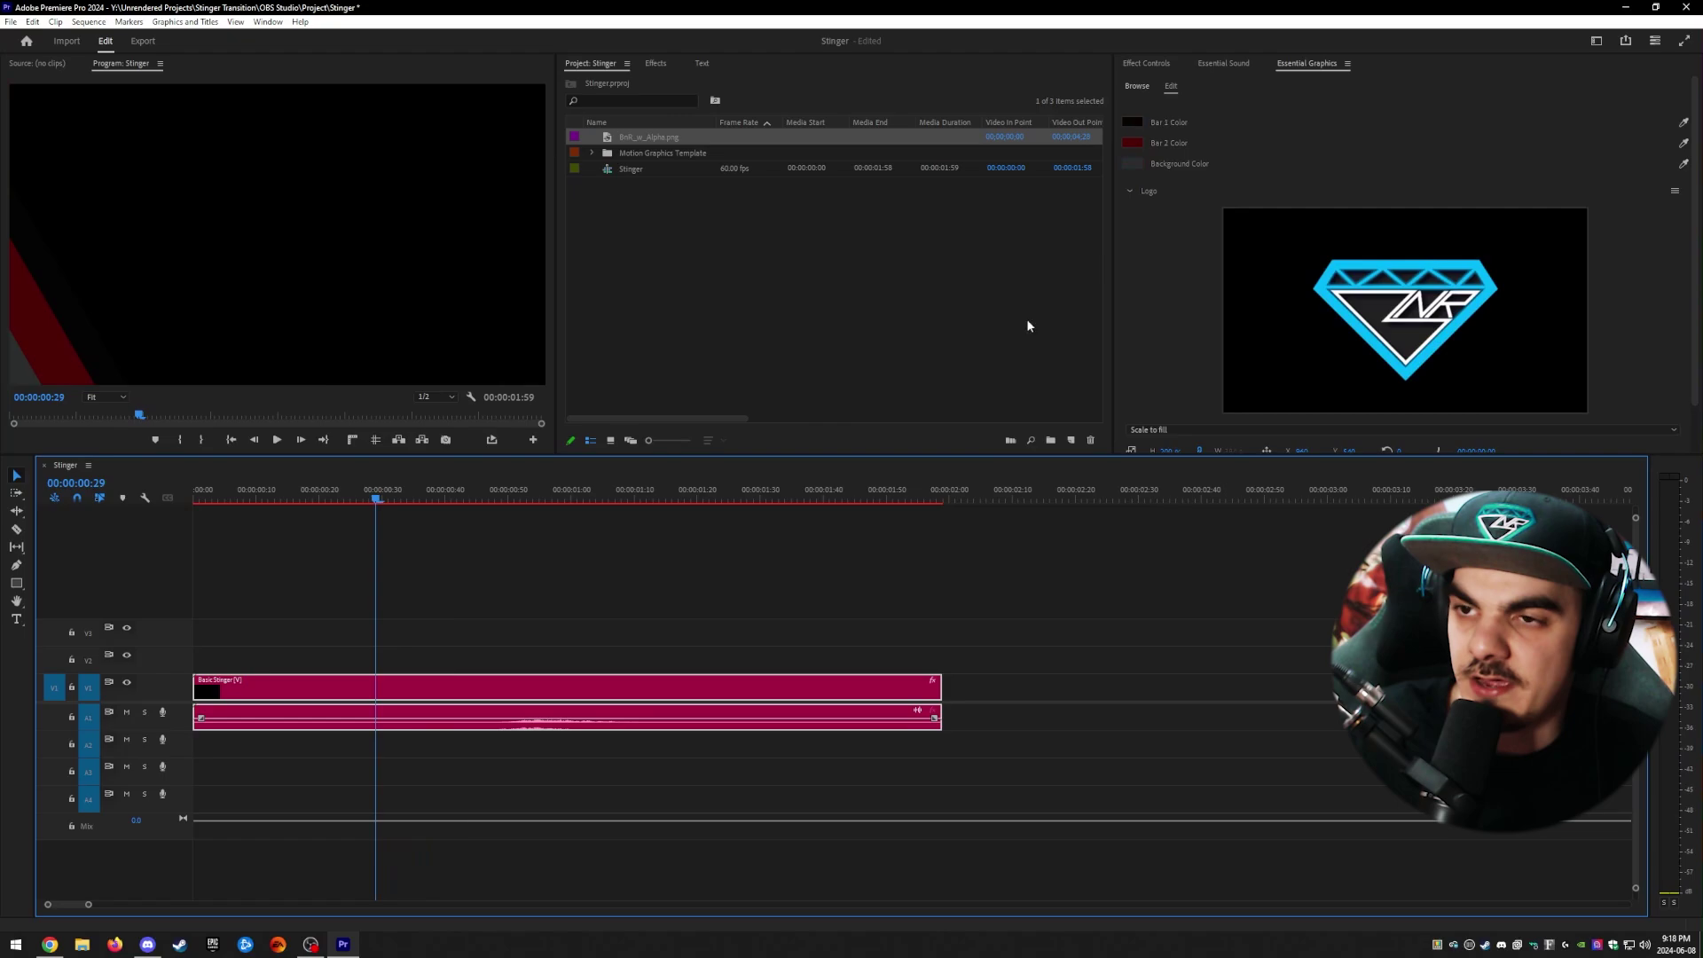
mouse_move(465, 493)
left_mouse_down()
mouse_move(498, 494)
mouse_move(478, 498)
left_mouse_up()
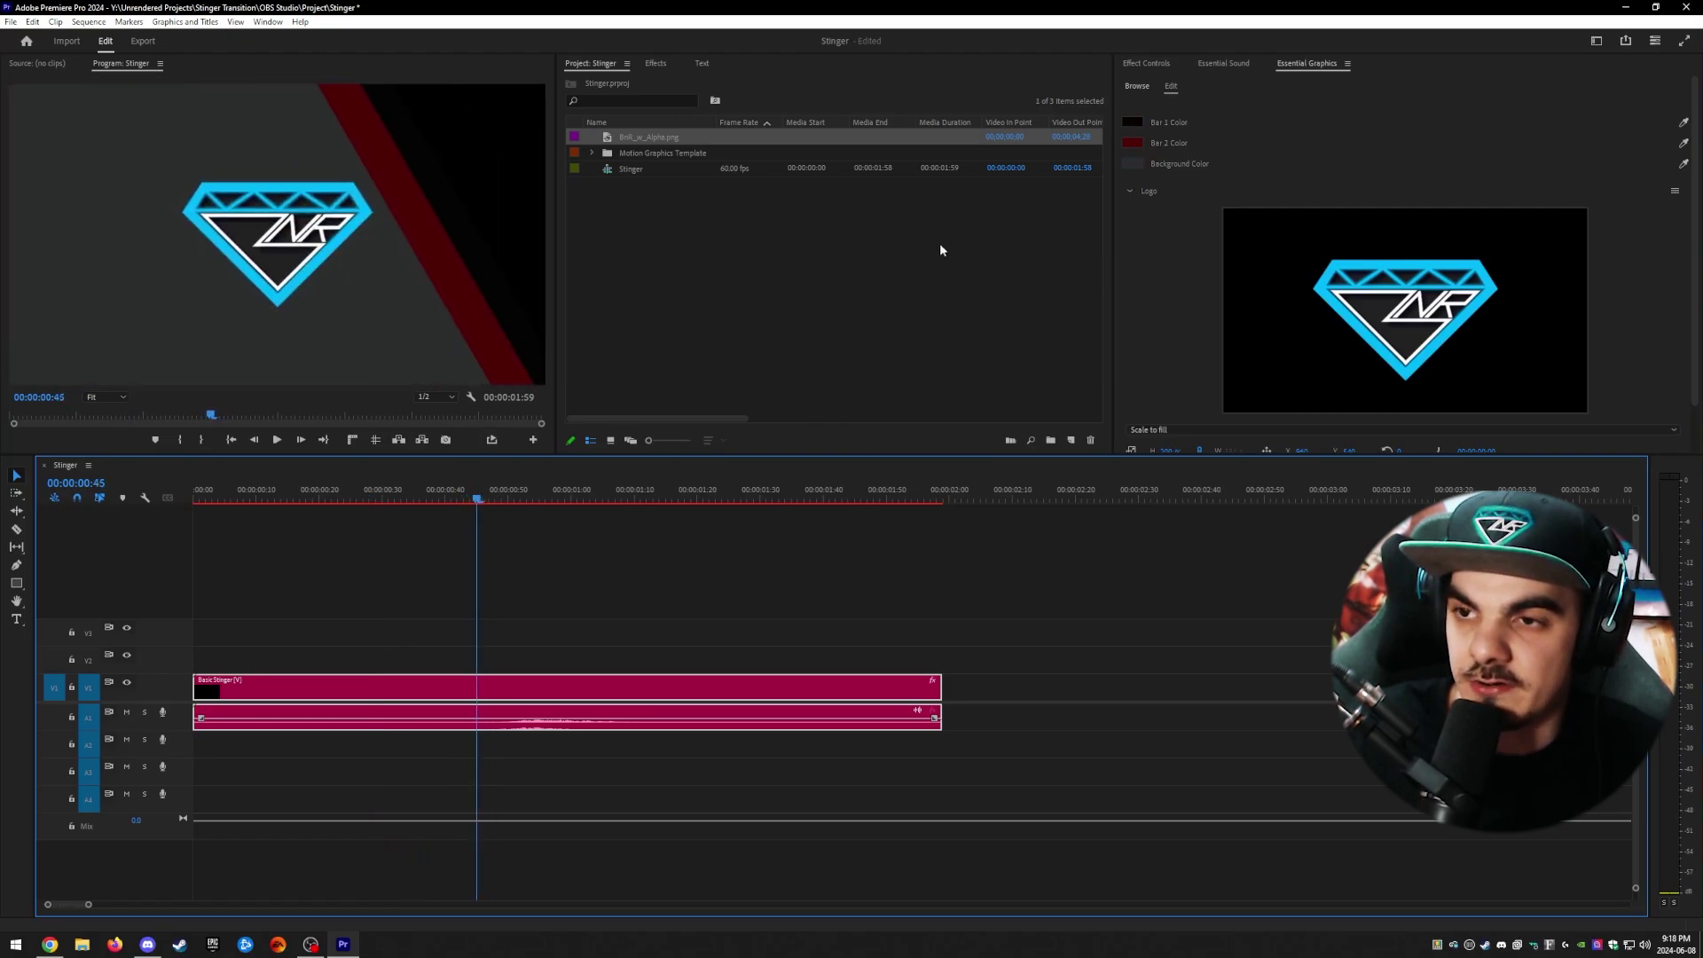
left_click(1134, 163)
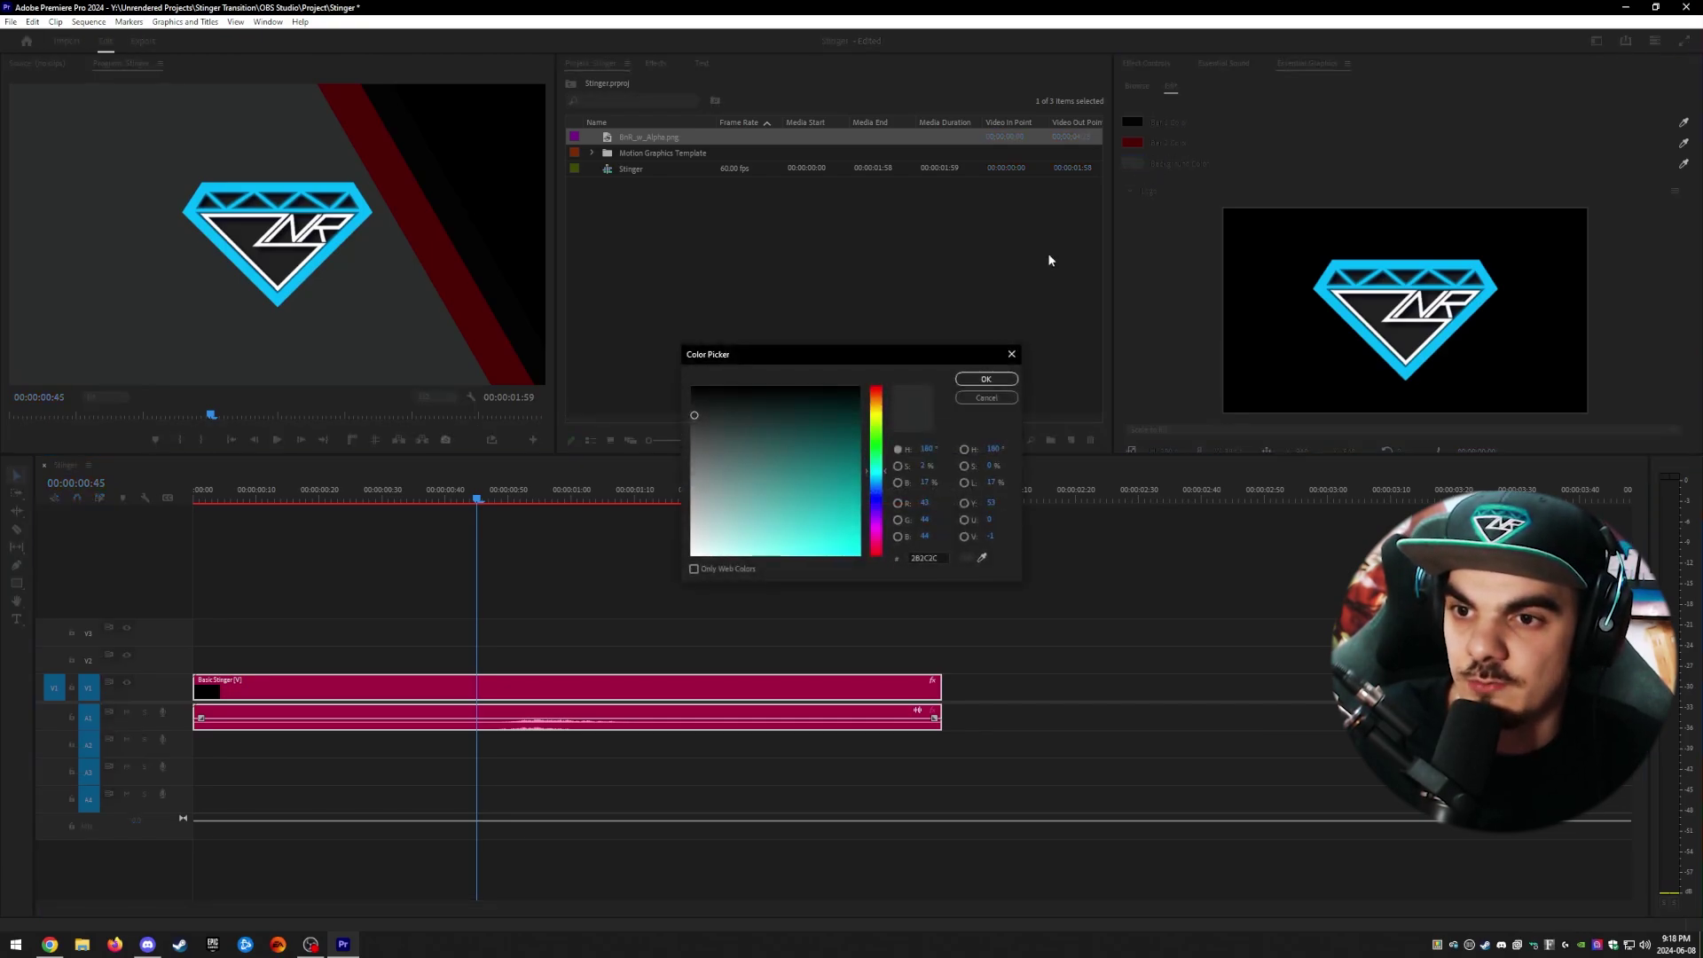
left_click(875, 473)
left_click(876, 484)
left_click(927, 557)
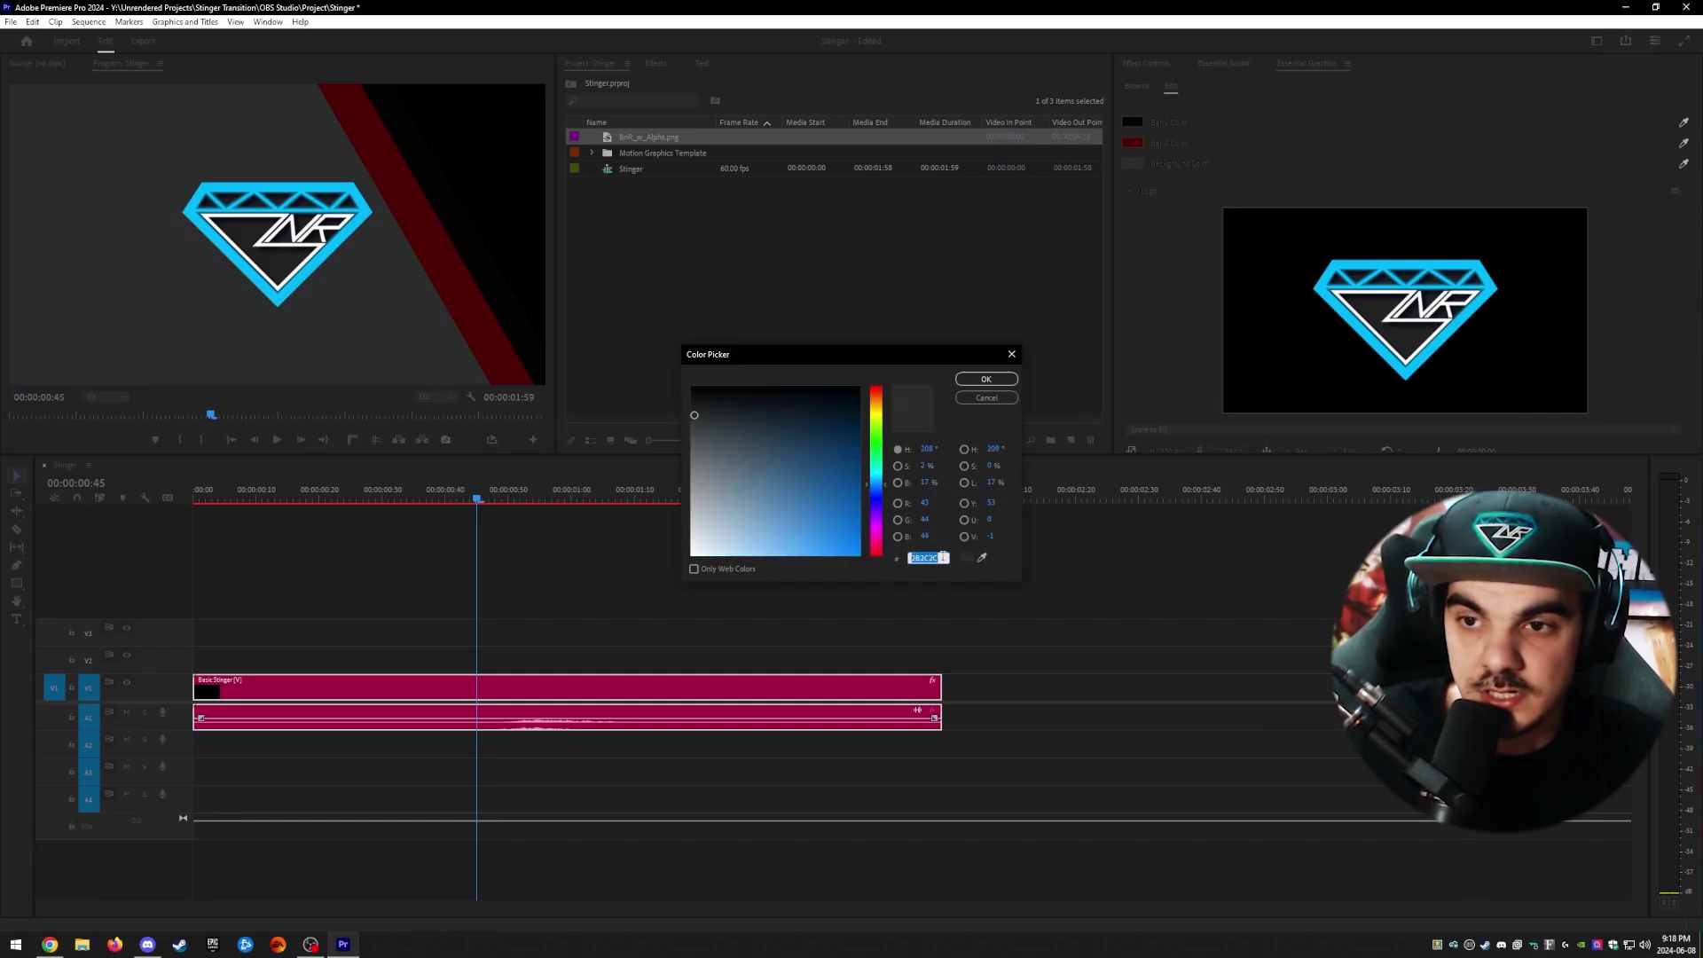
left_click(940, 557)
double_click(932, 555)
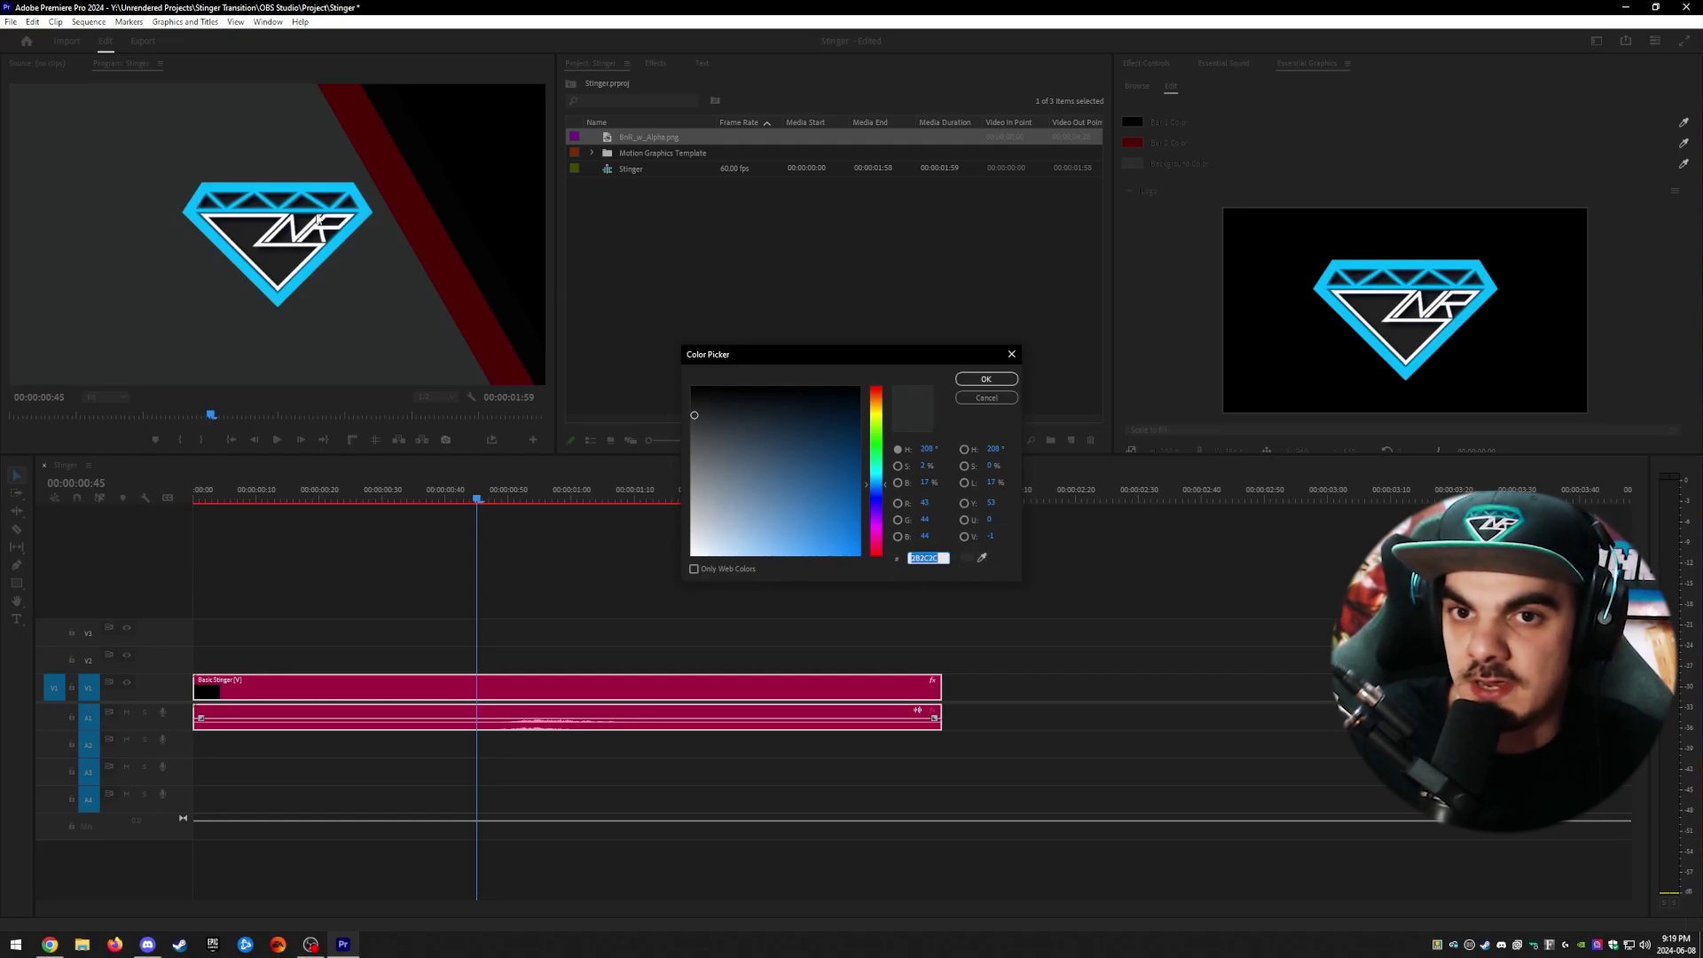
left_click(982, 558)
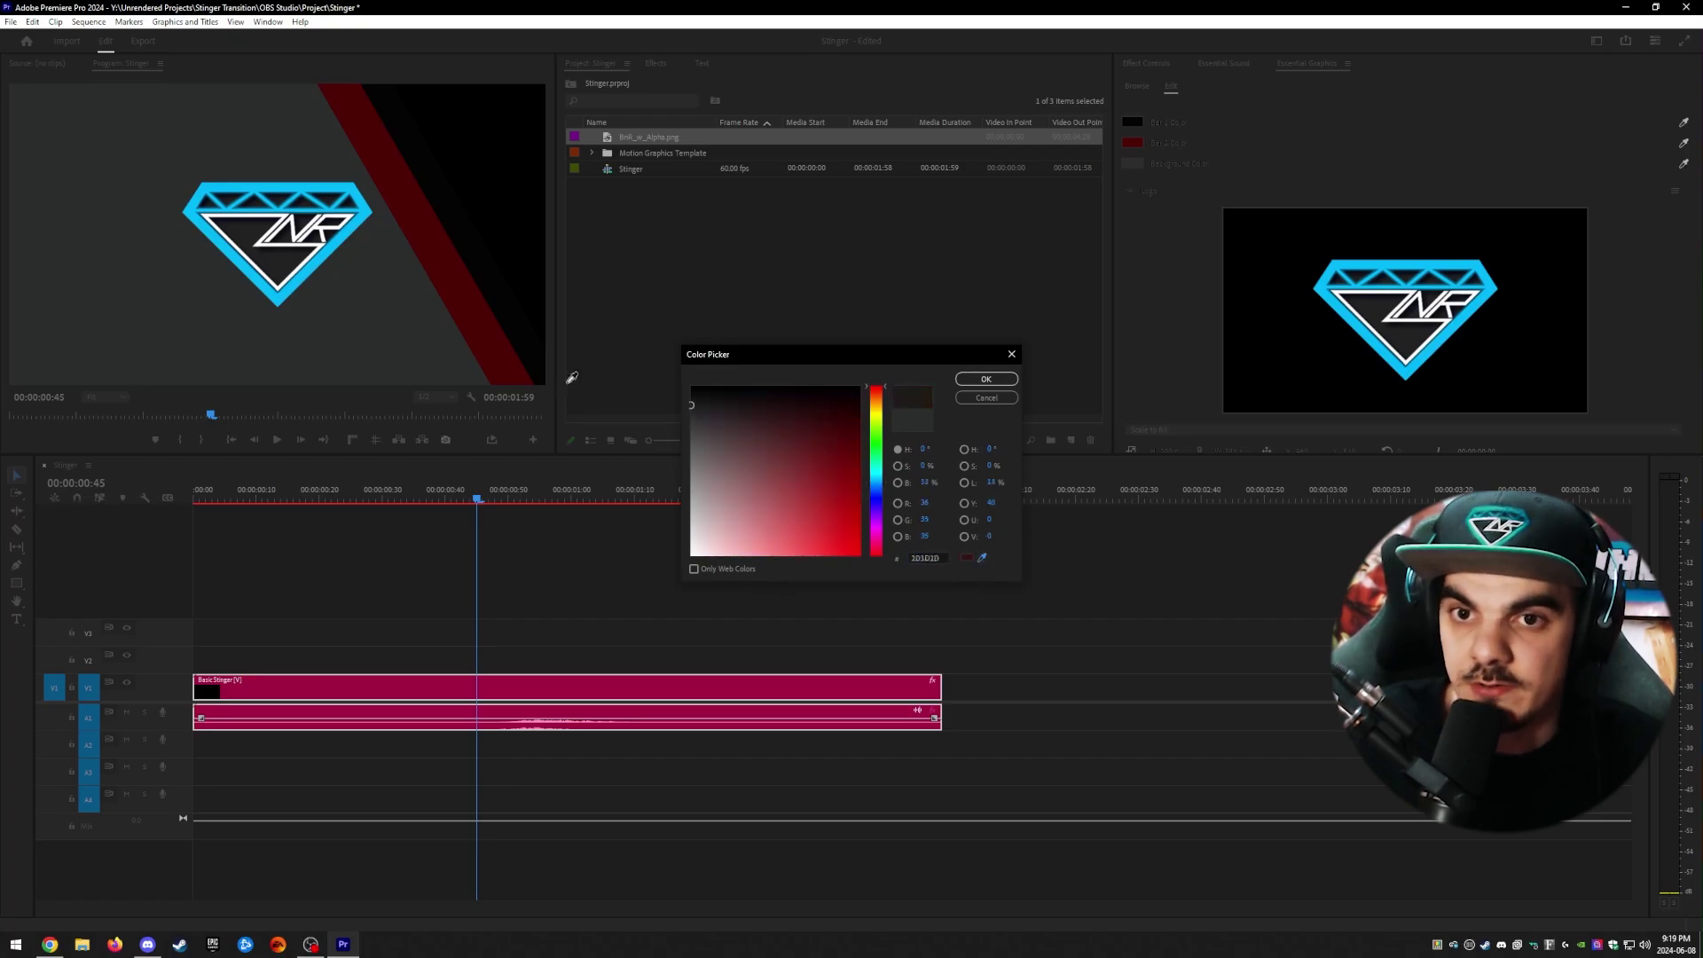
left_click(275, 266)
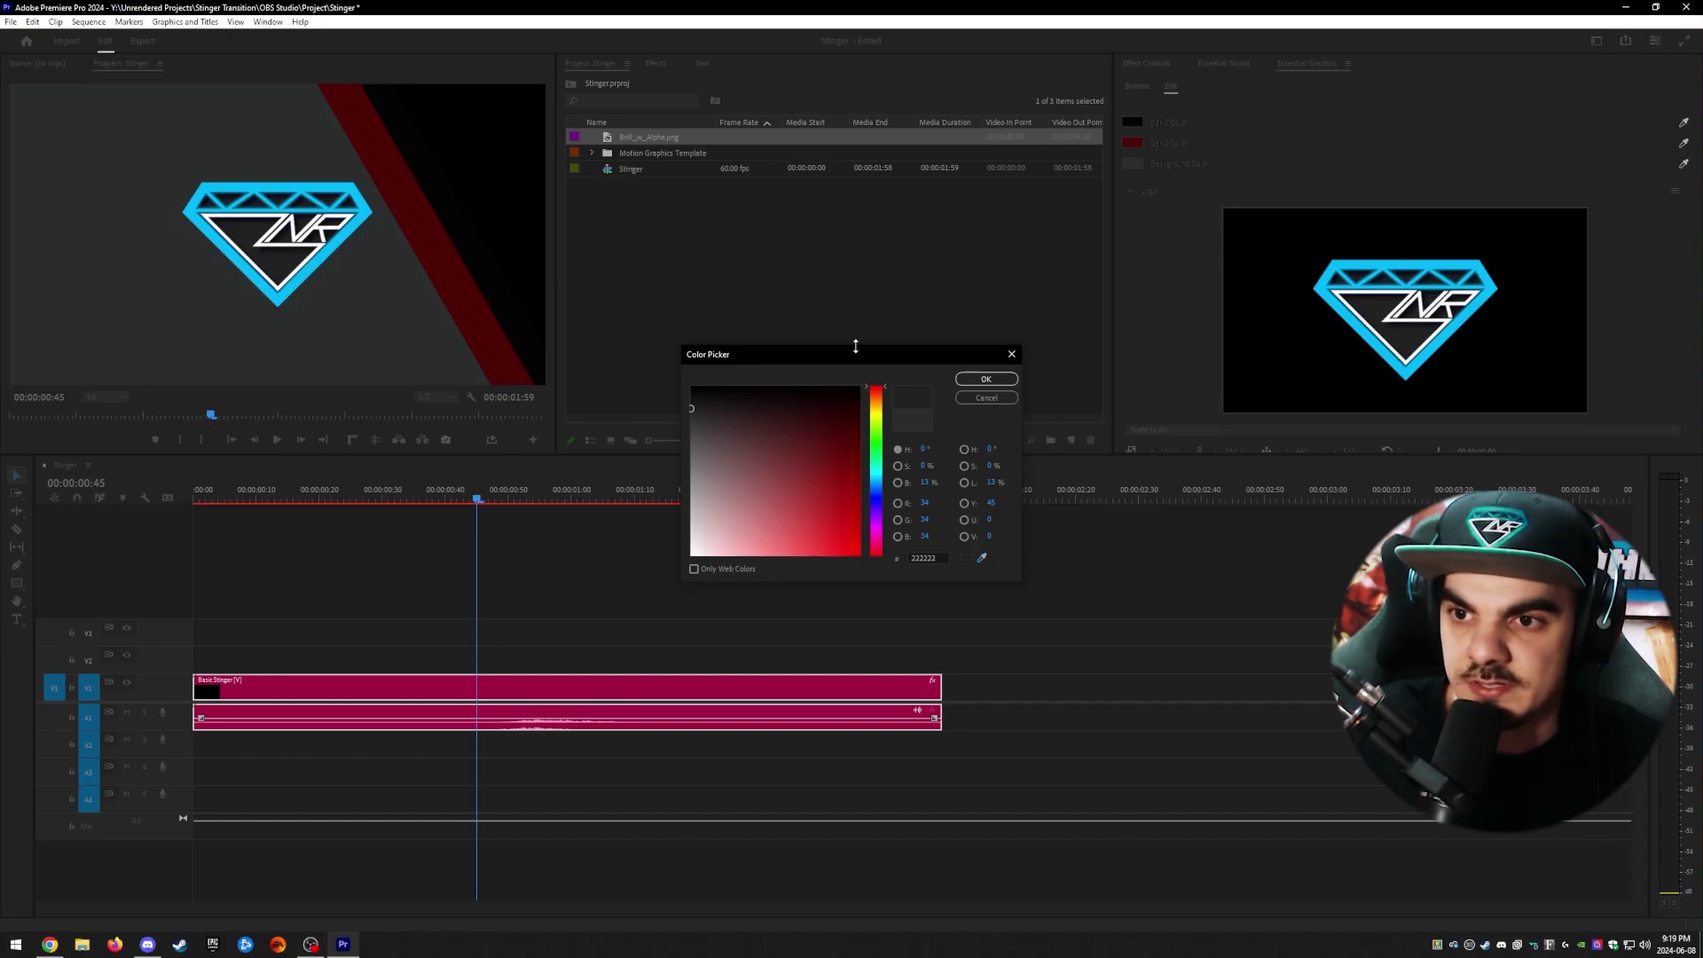
left_click(959, 381)
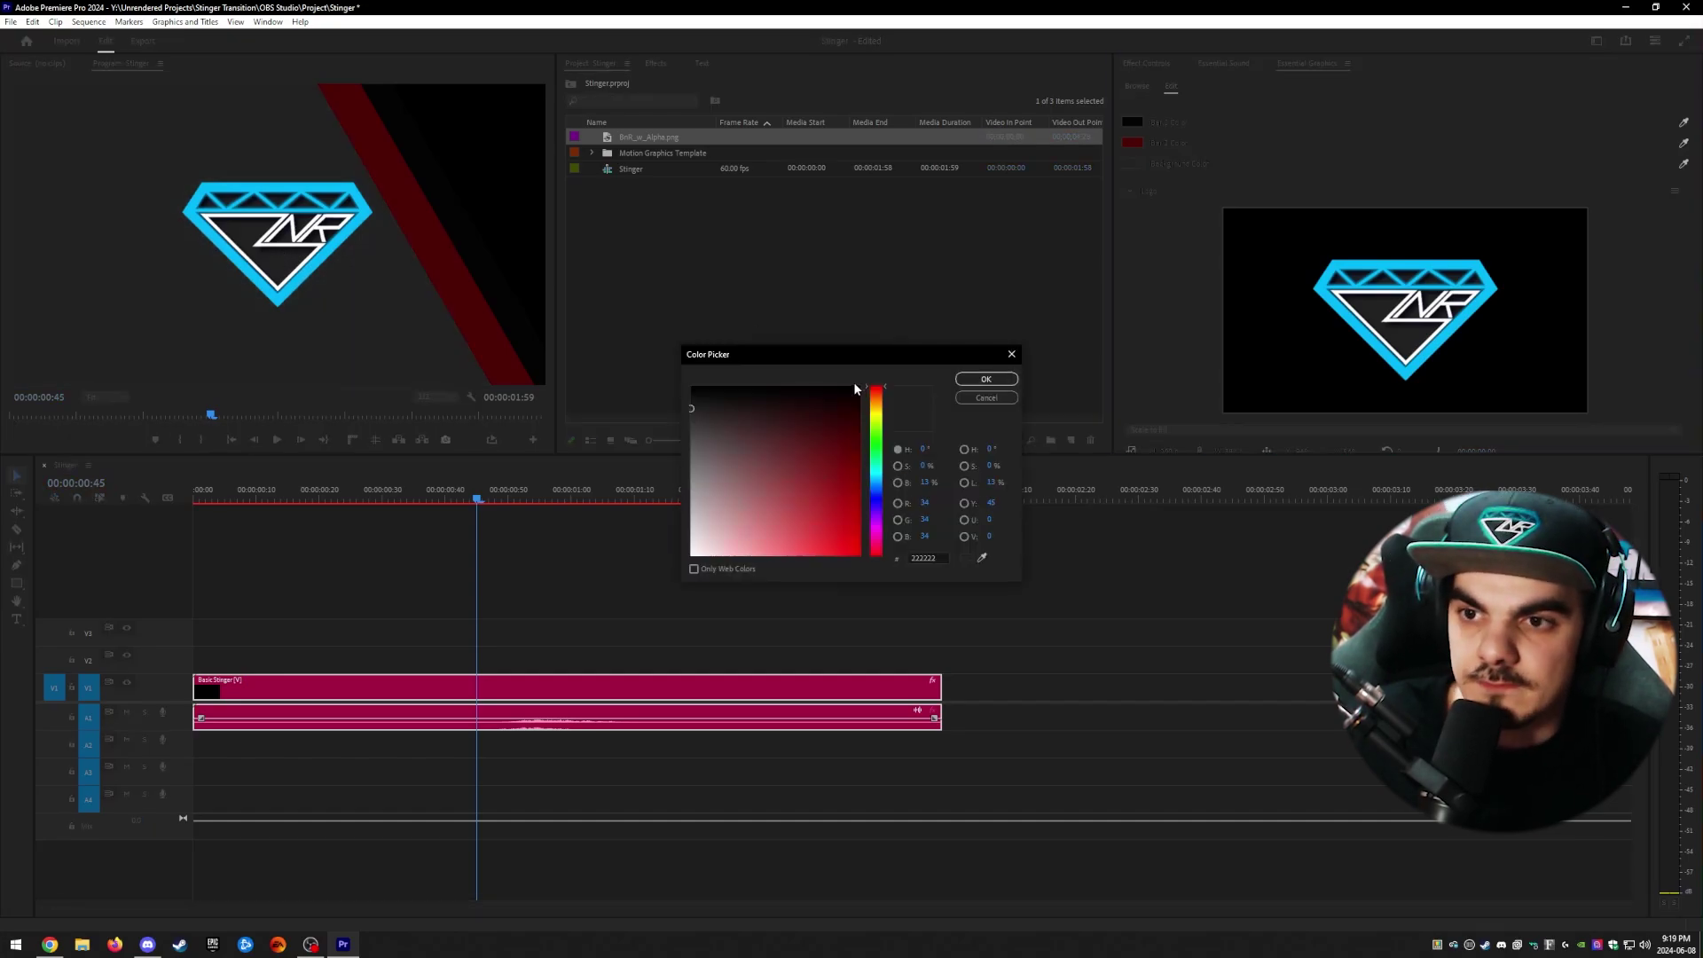
left_click(973, 383)
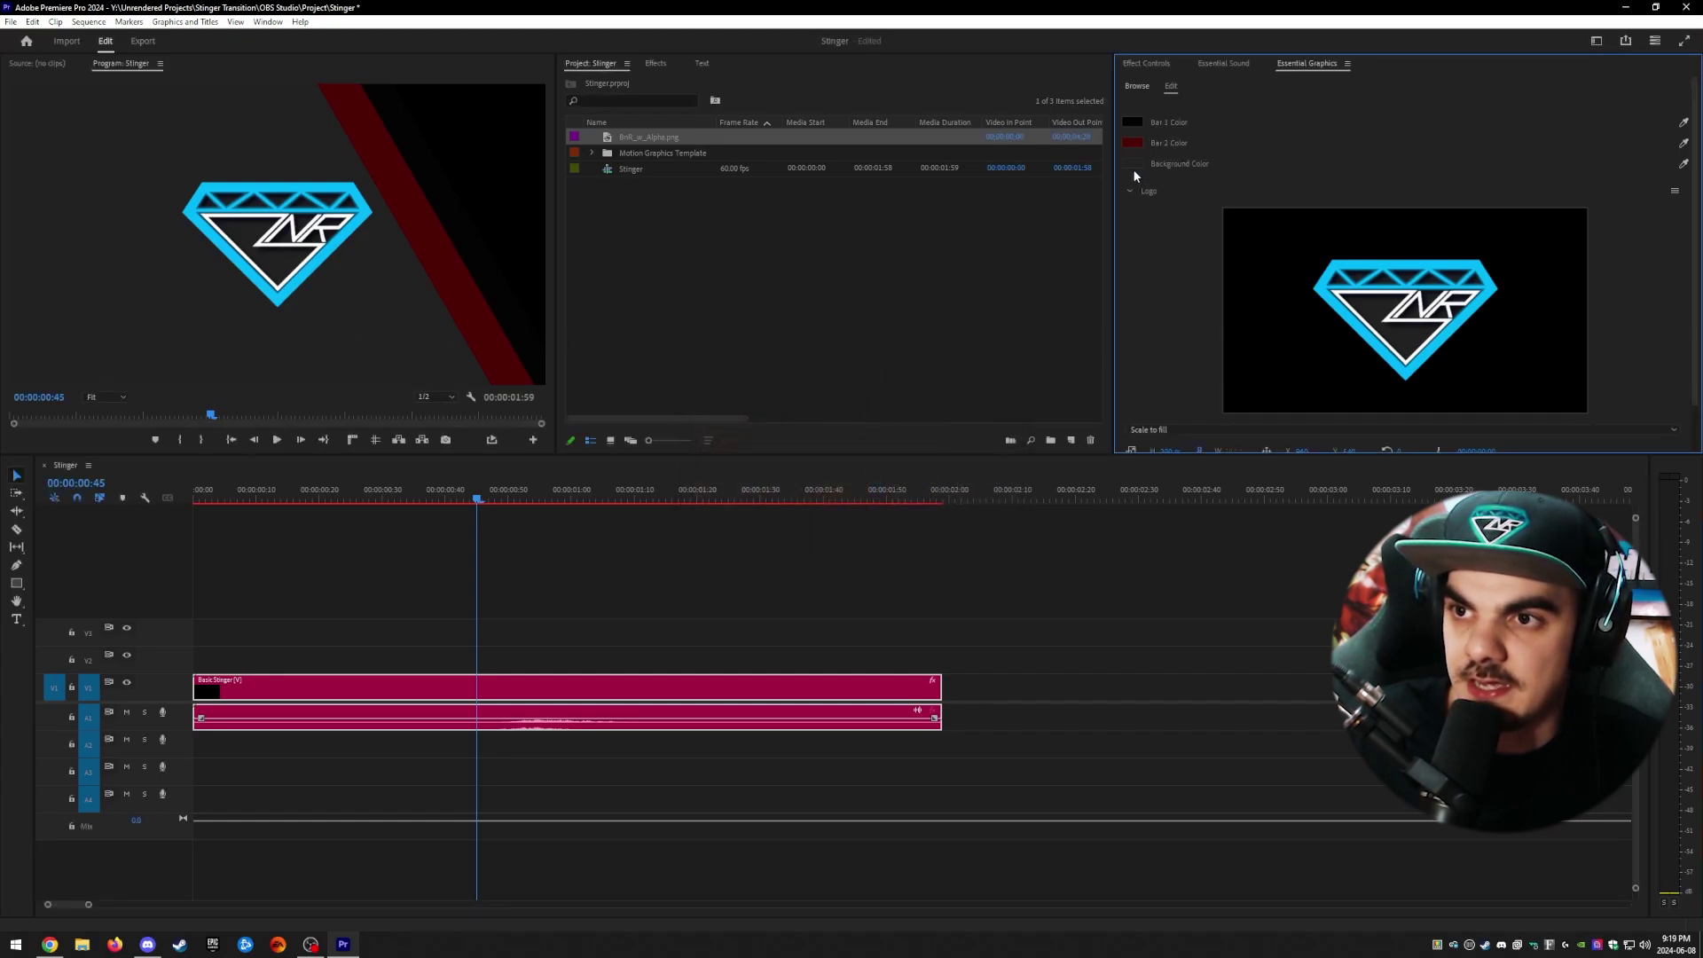
Step: Set Bar 1 Color to white (FFFFFF) by sampling the logo's white outline in the program preview
left_click(1131, 124)
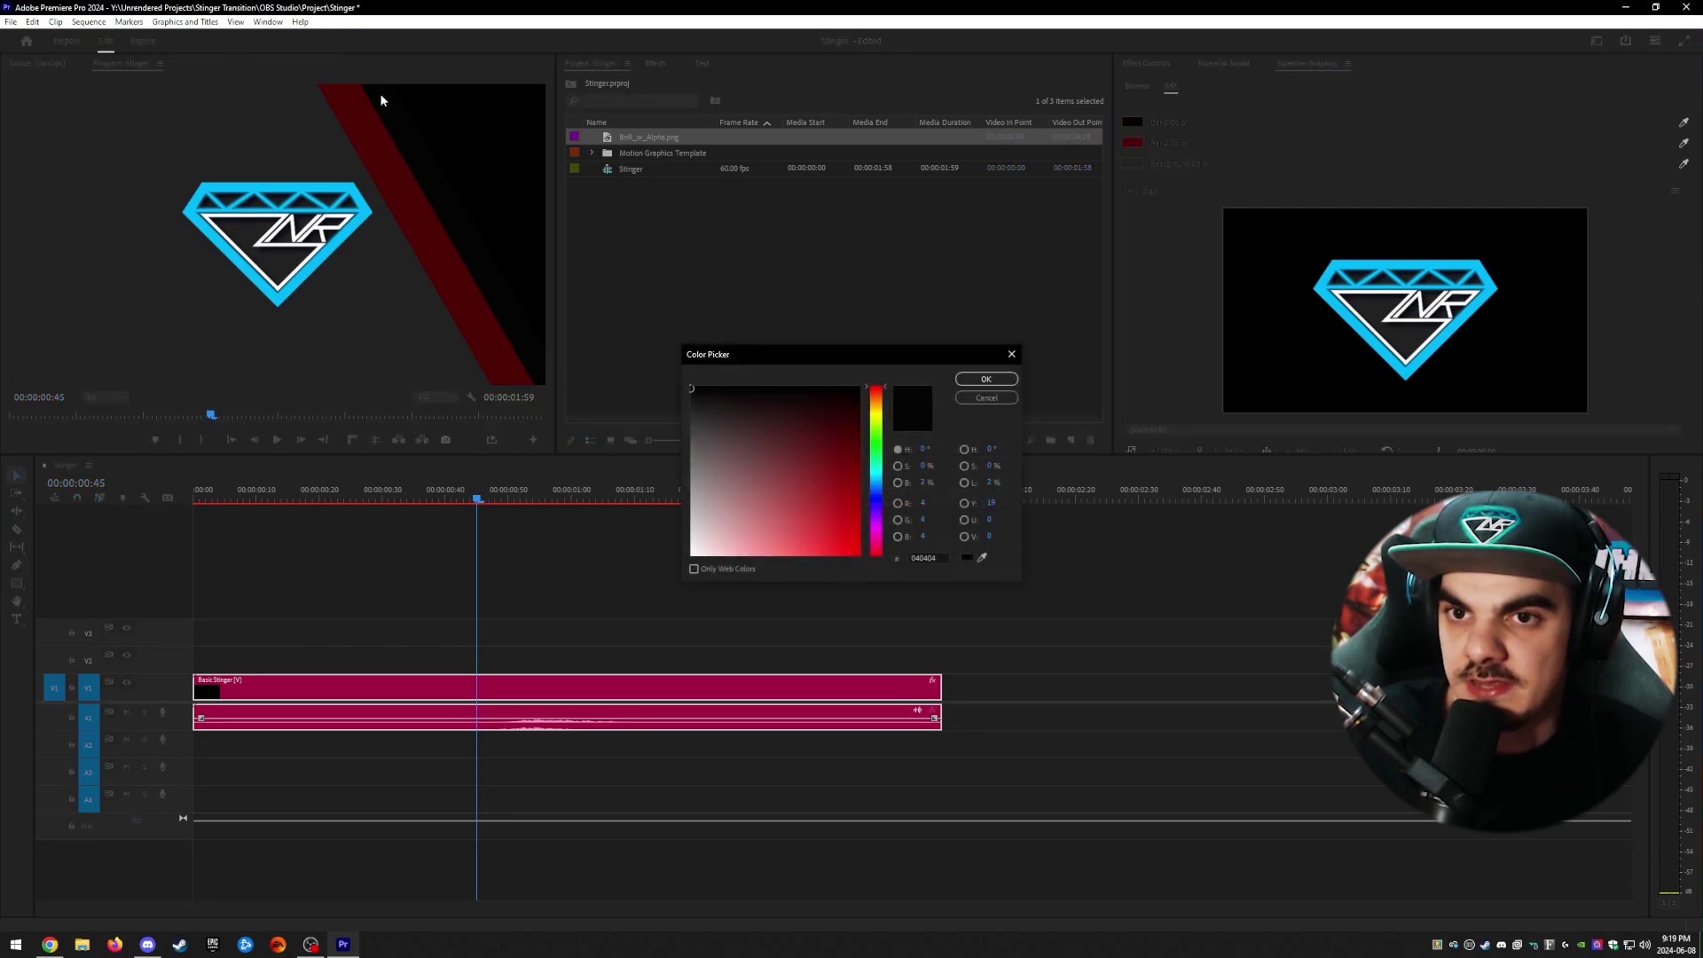
left_click(982, 557)
left_click(262, 244)
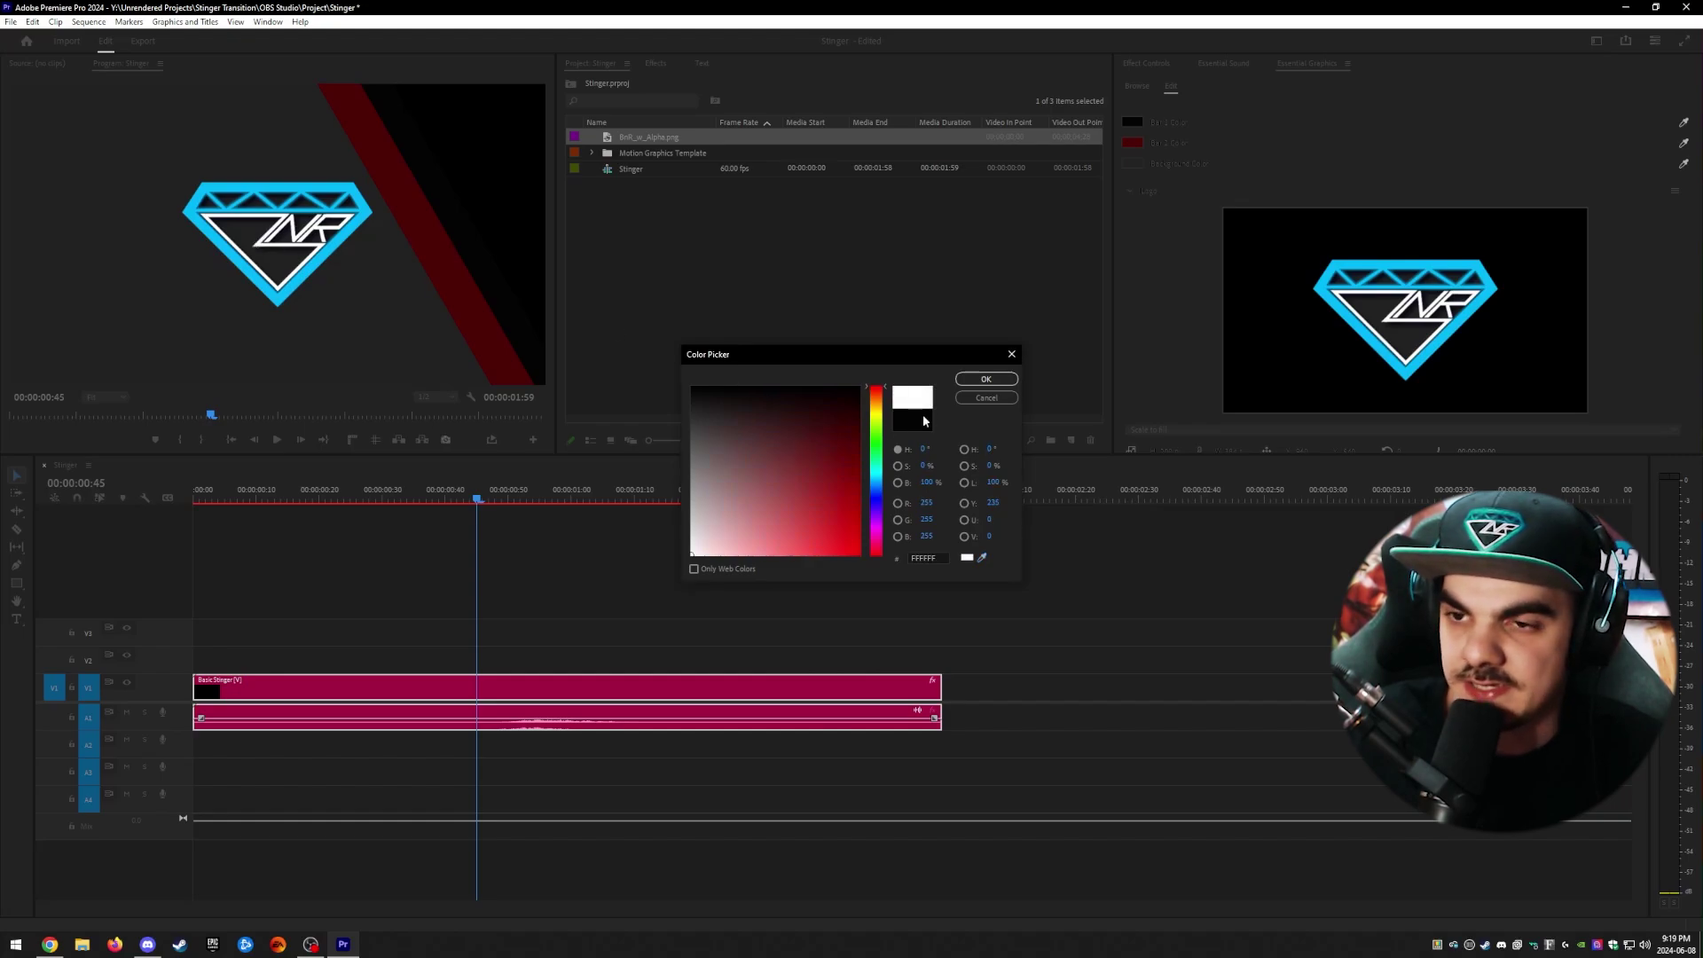
left_click(986, 380)
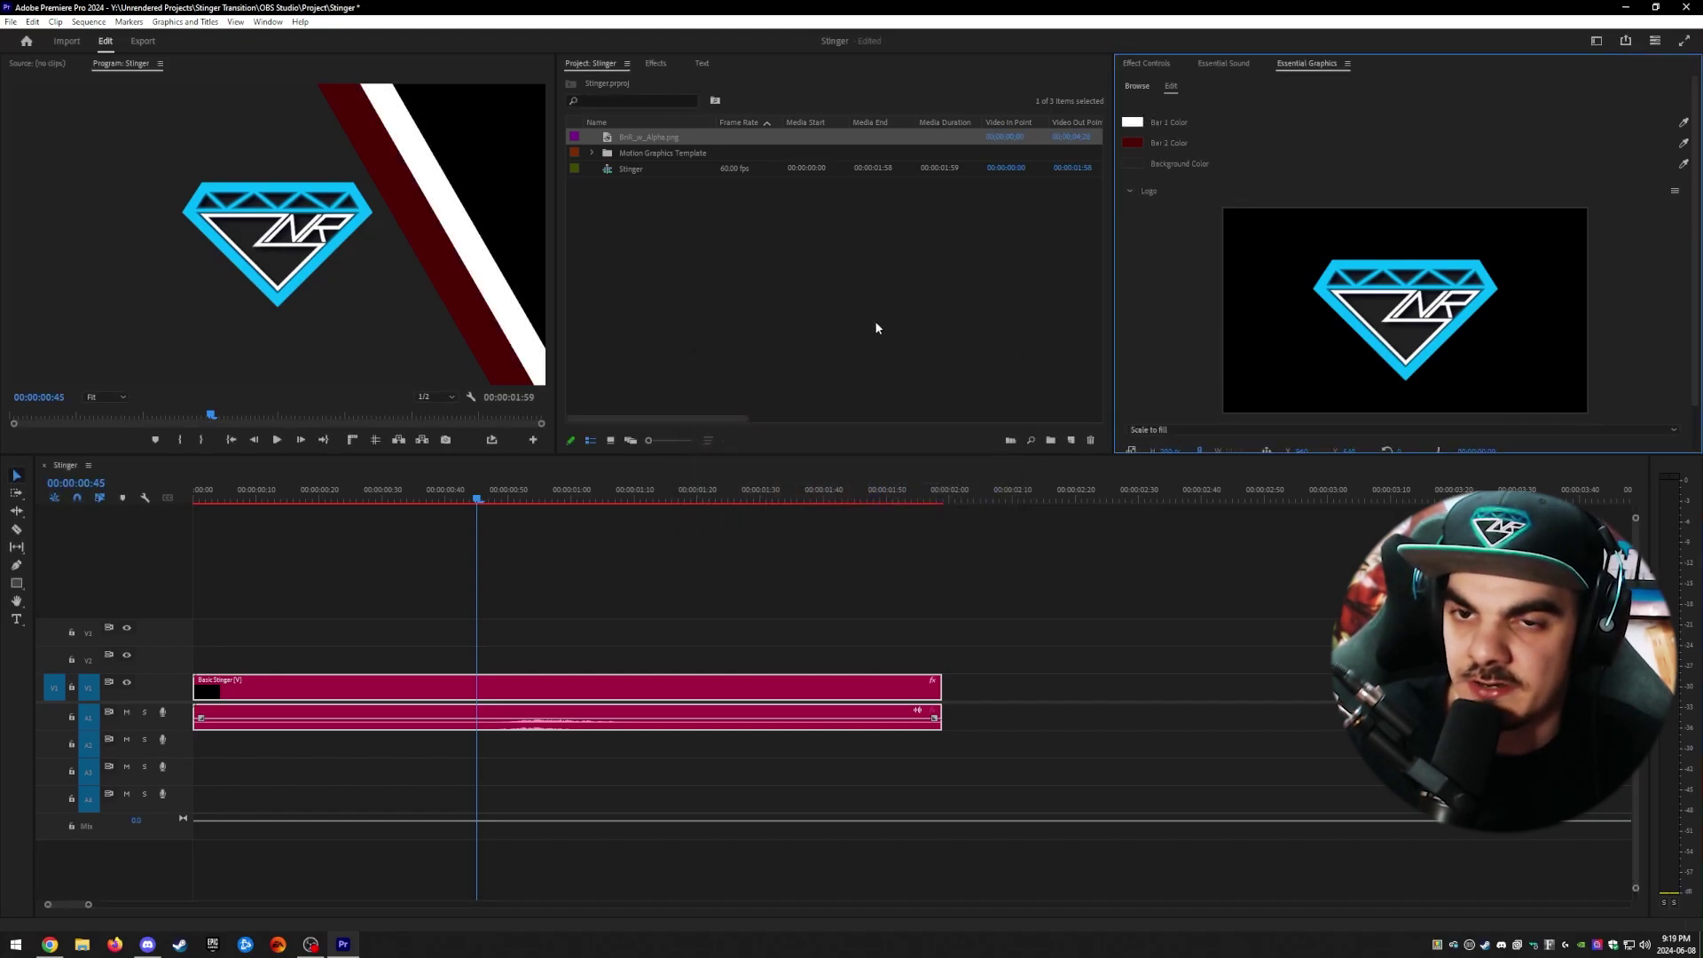
Step: Move the playhead to 00:00:00:44 and set Bar 2 Color to the light blue sampled from the logo
mouse_move(220, 411)
left_mouse_down()
mouse_move(246, 414)
mouse_move(205, 413)
mouse_move(327, 387)
mouse_move(208, 403)
left_mouse_up()
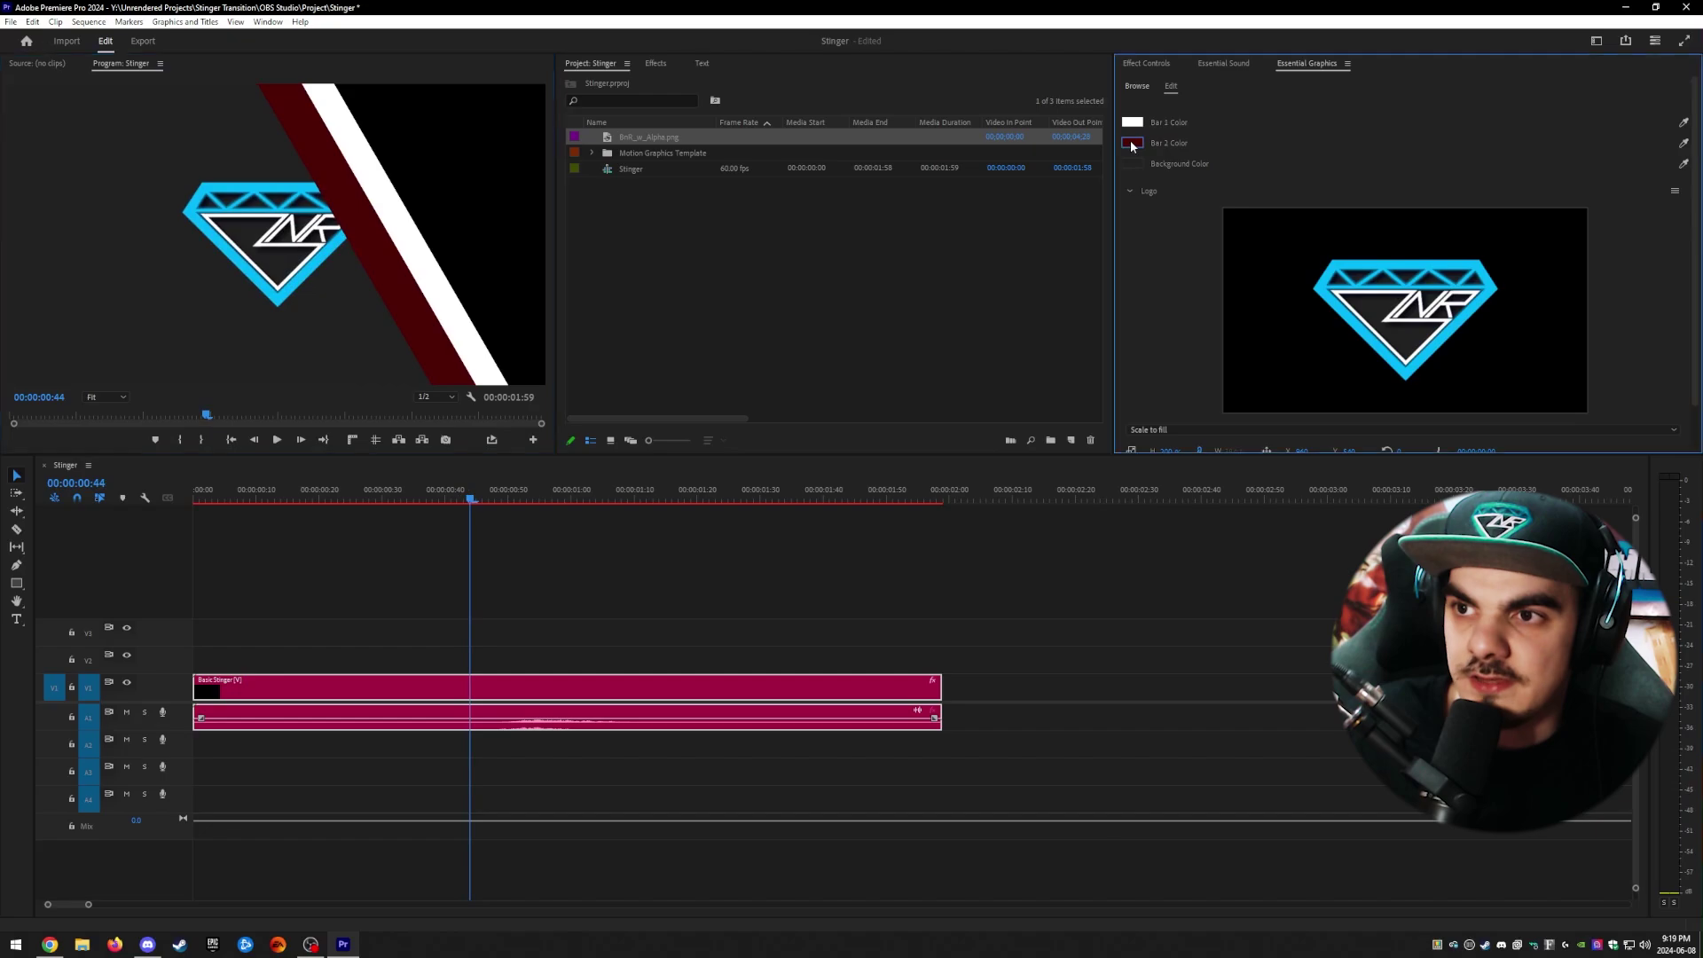
left_click(1132, 144)
left_click(981, 558)
left_click(283, 197)
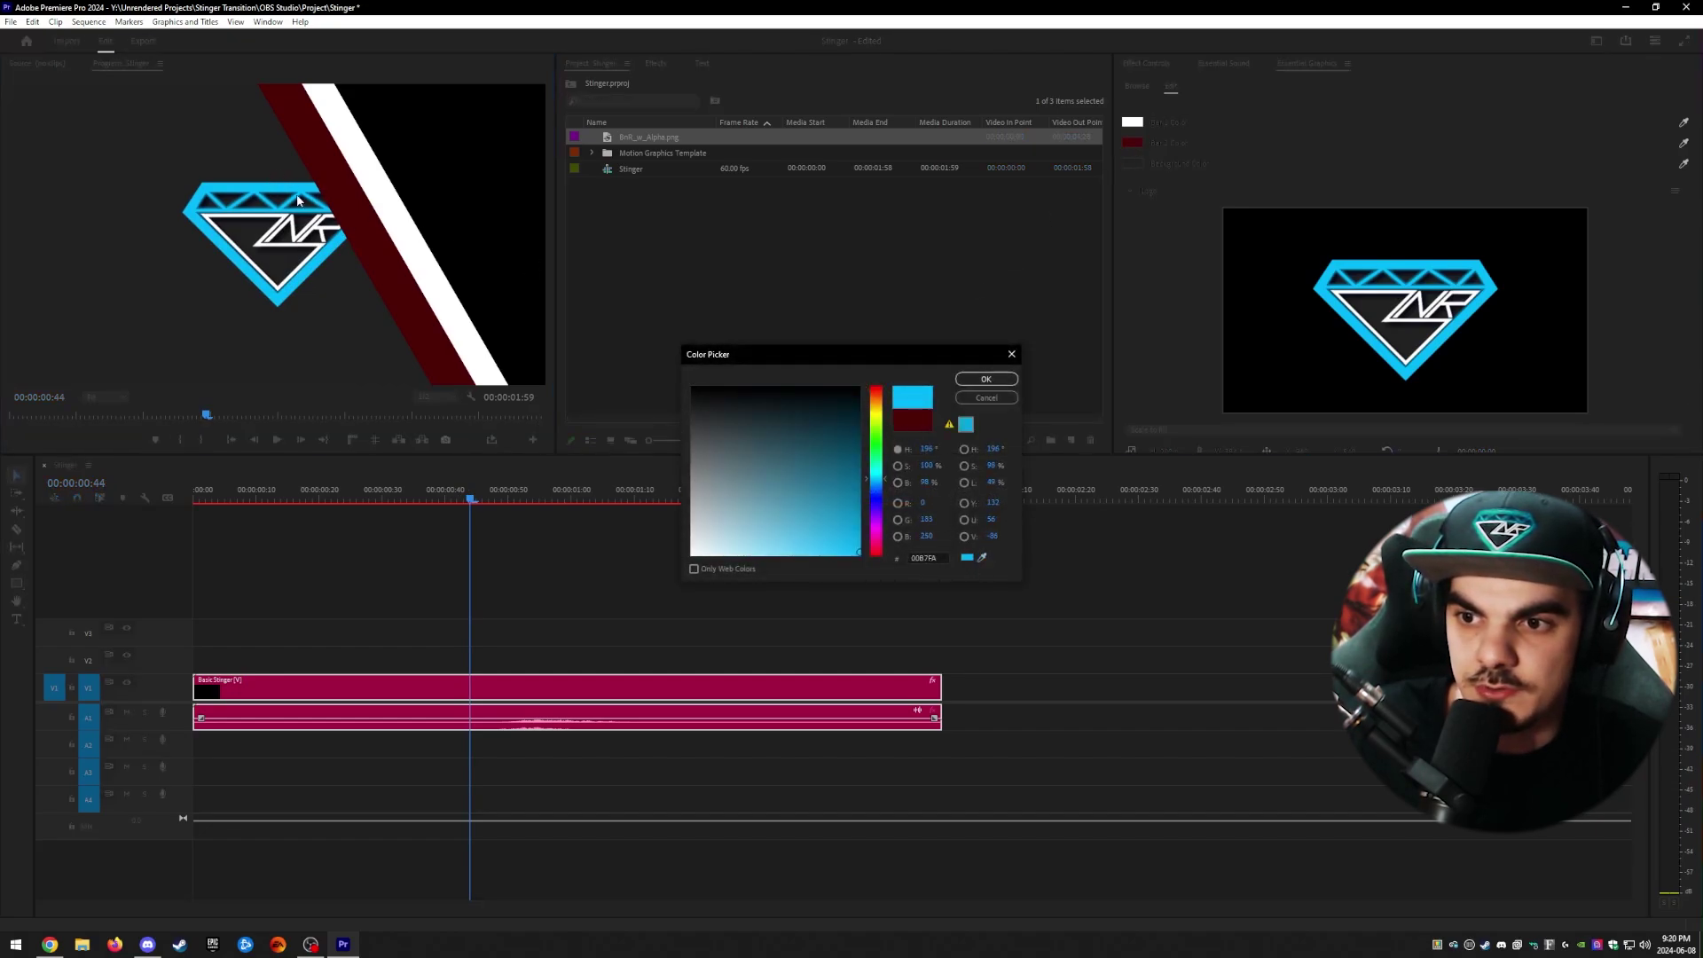
left_click(994, 375)
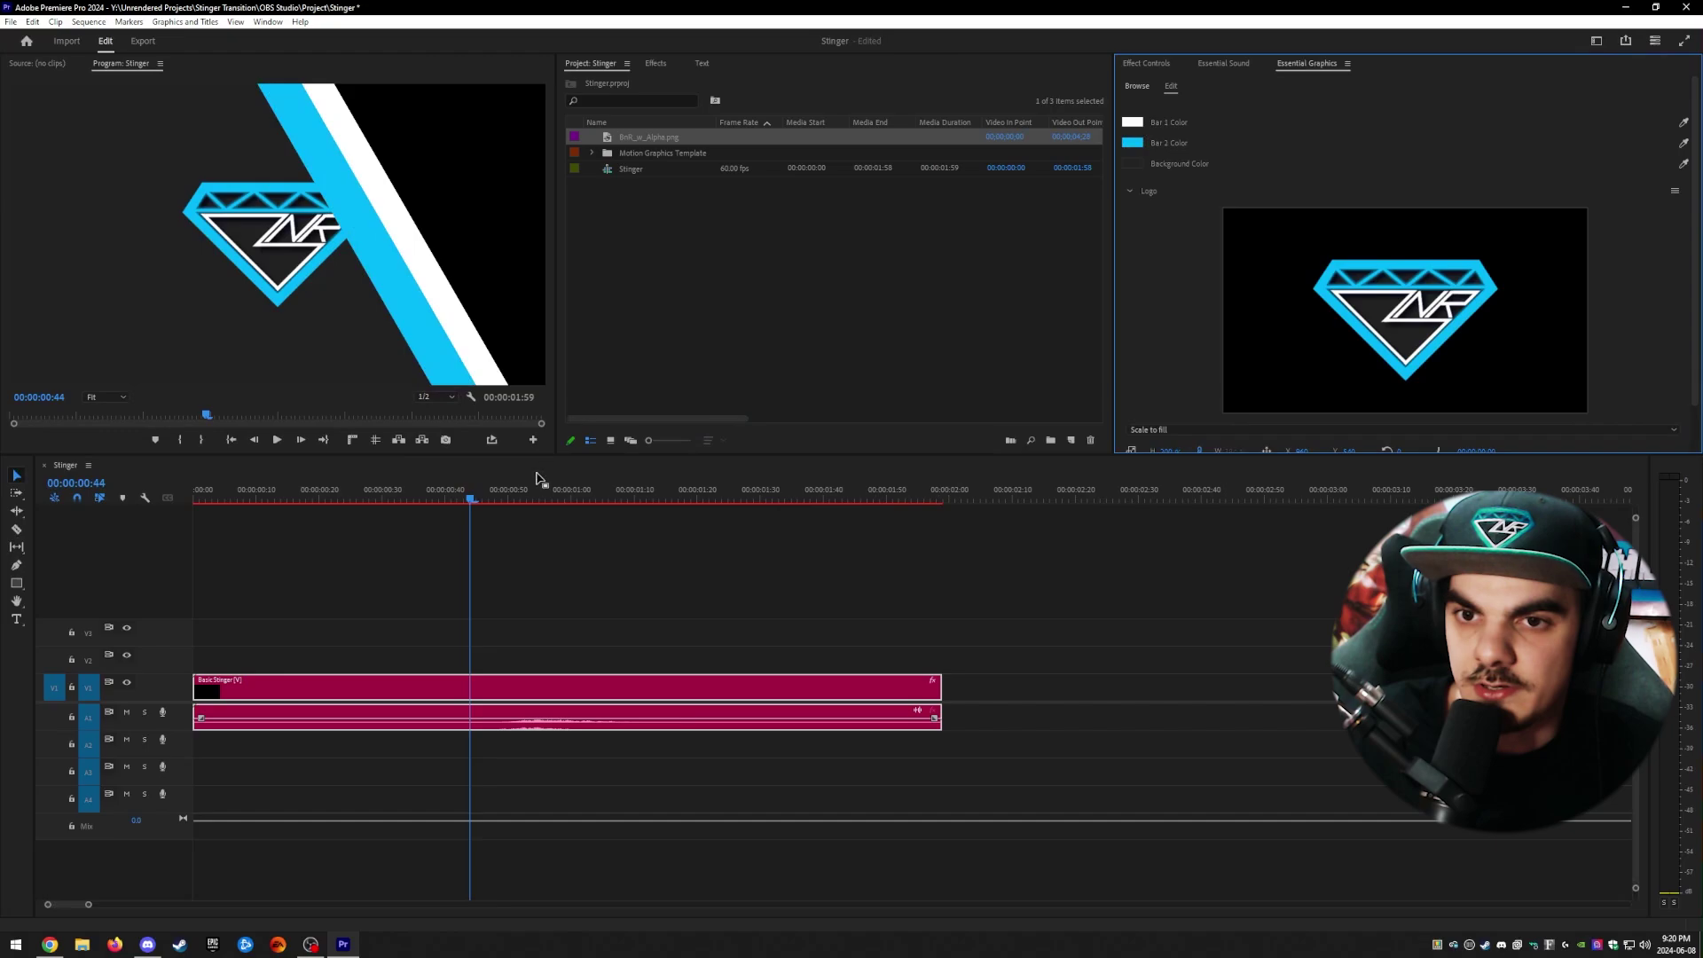
Step: Scrub through the sequence to examine how the recolored bars and background wipe over the logo and the empty areas
mouse_move(463, 502)
left_mouse_down()
mouse_move(490, 498)
mouse_move(273, 500)
mouse_move(856, 507)
mouse_move(396, 507)
mouse_move(433, 505)
left_mouse_up()
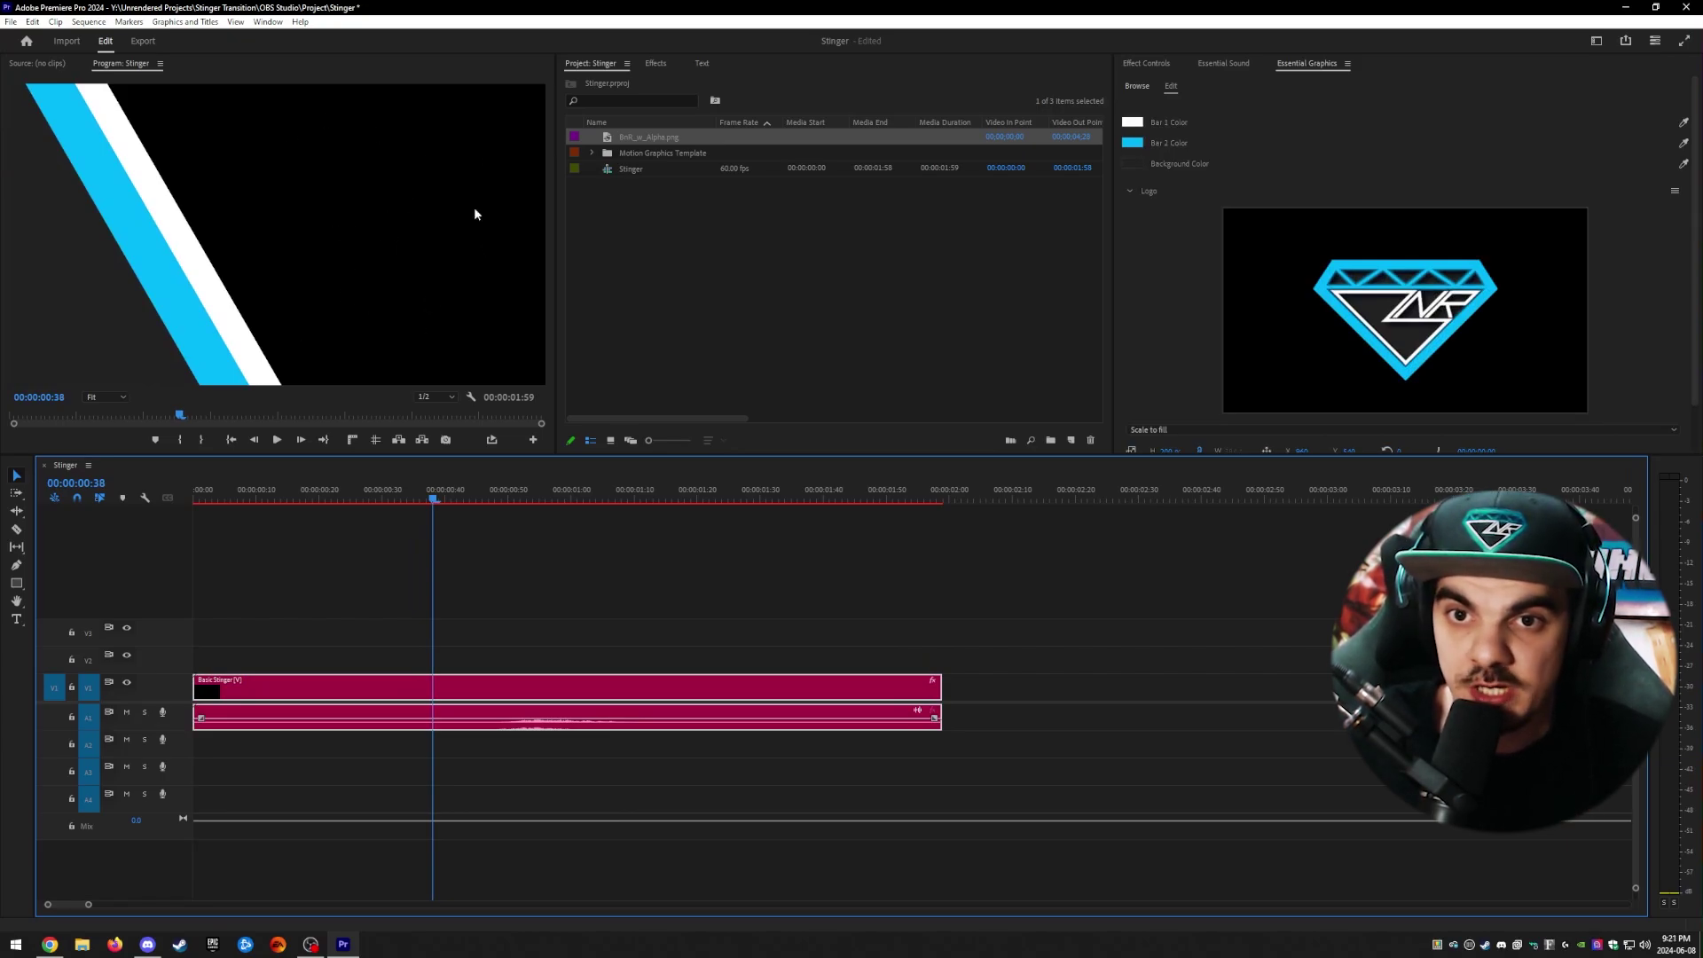
left_click_drag(439, 498, 515, 502)
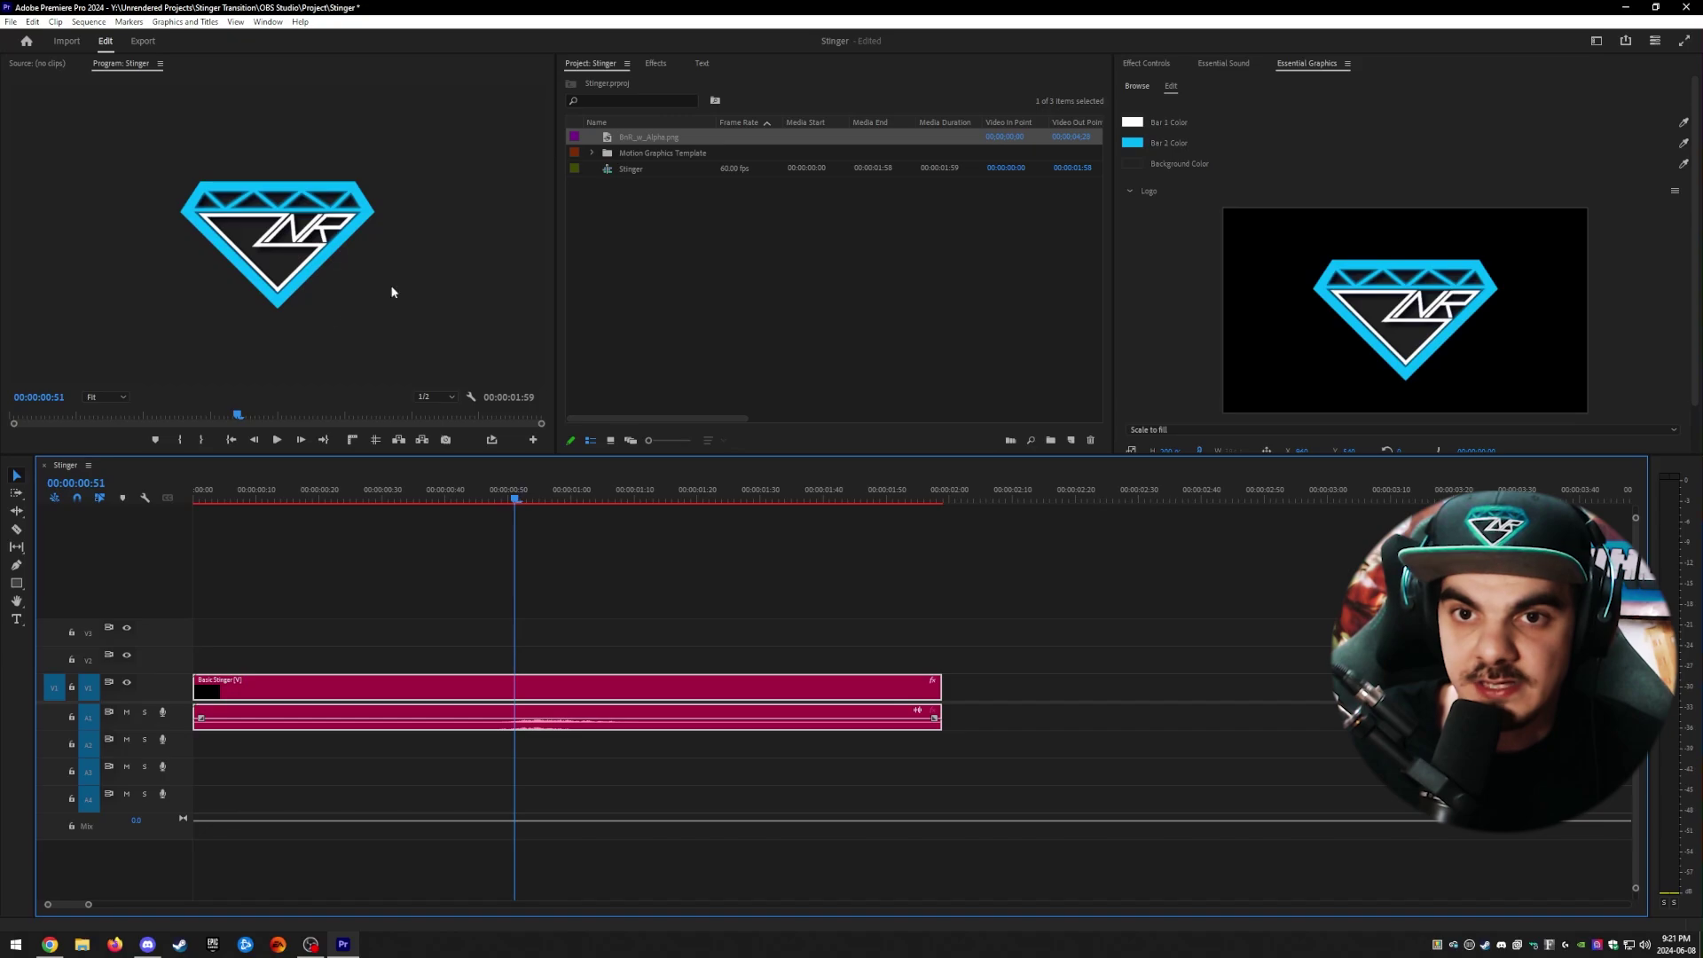
left_click_drag(515, 498, 697, 504)
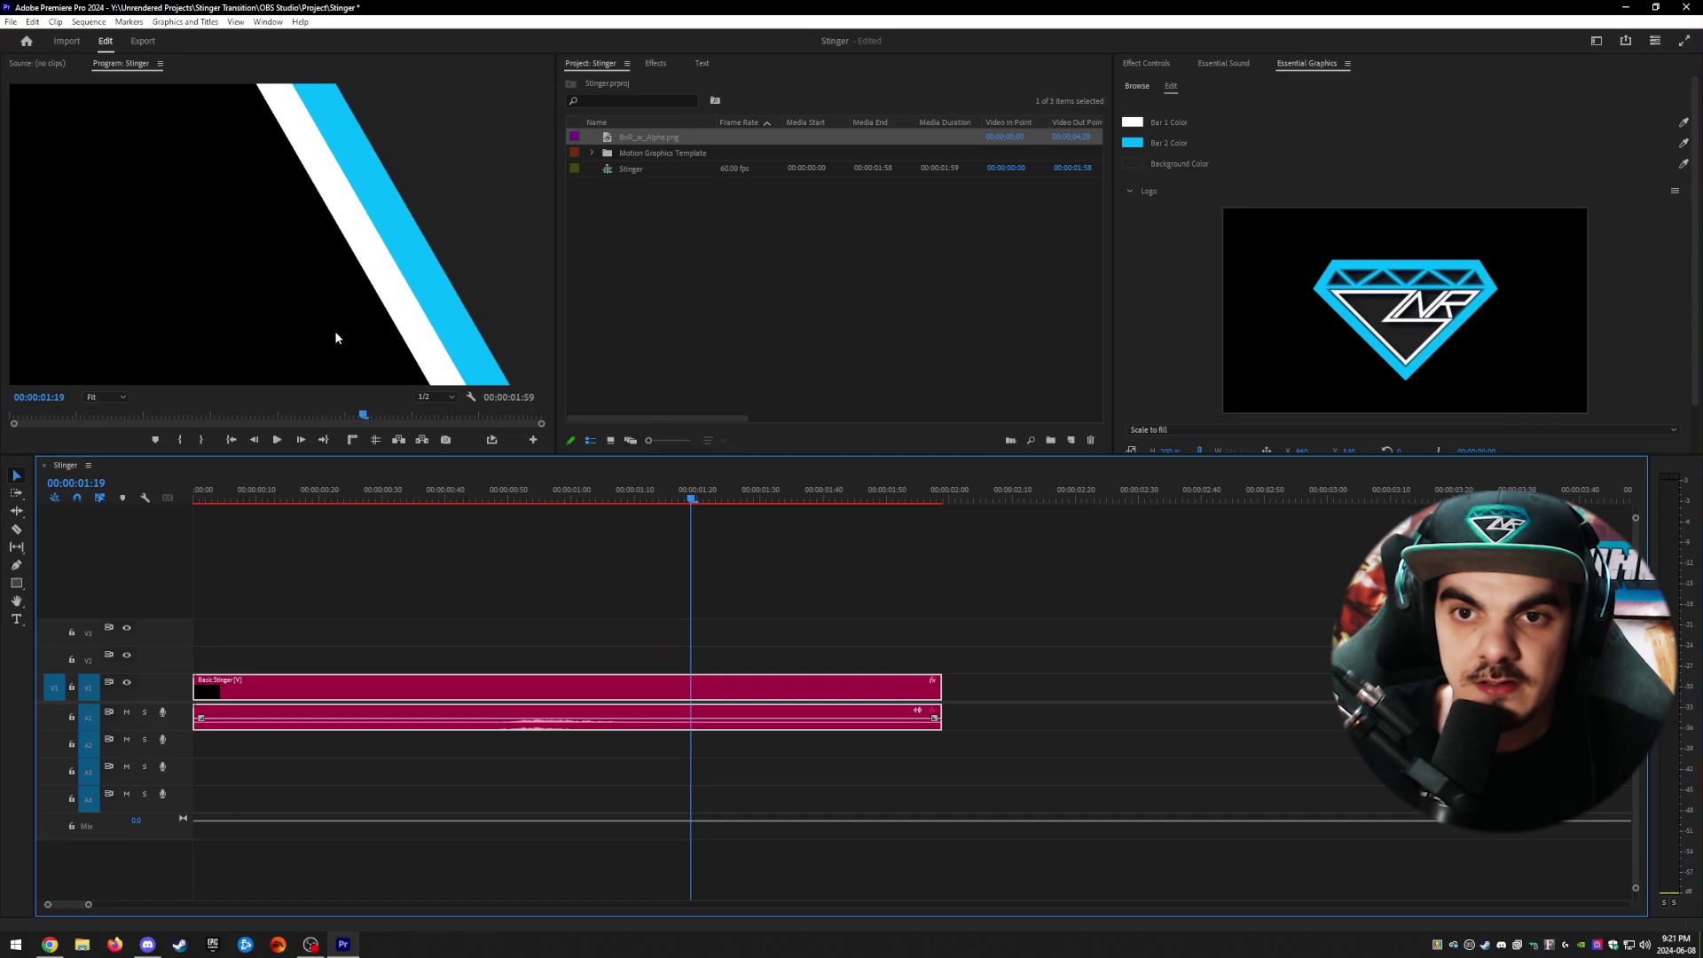
left_click_drag(532, 499, 441, 513)
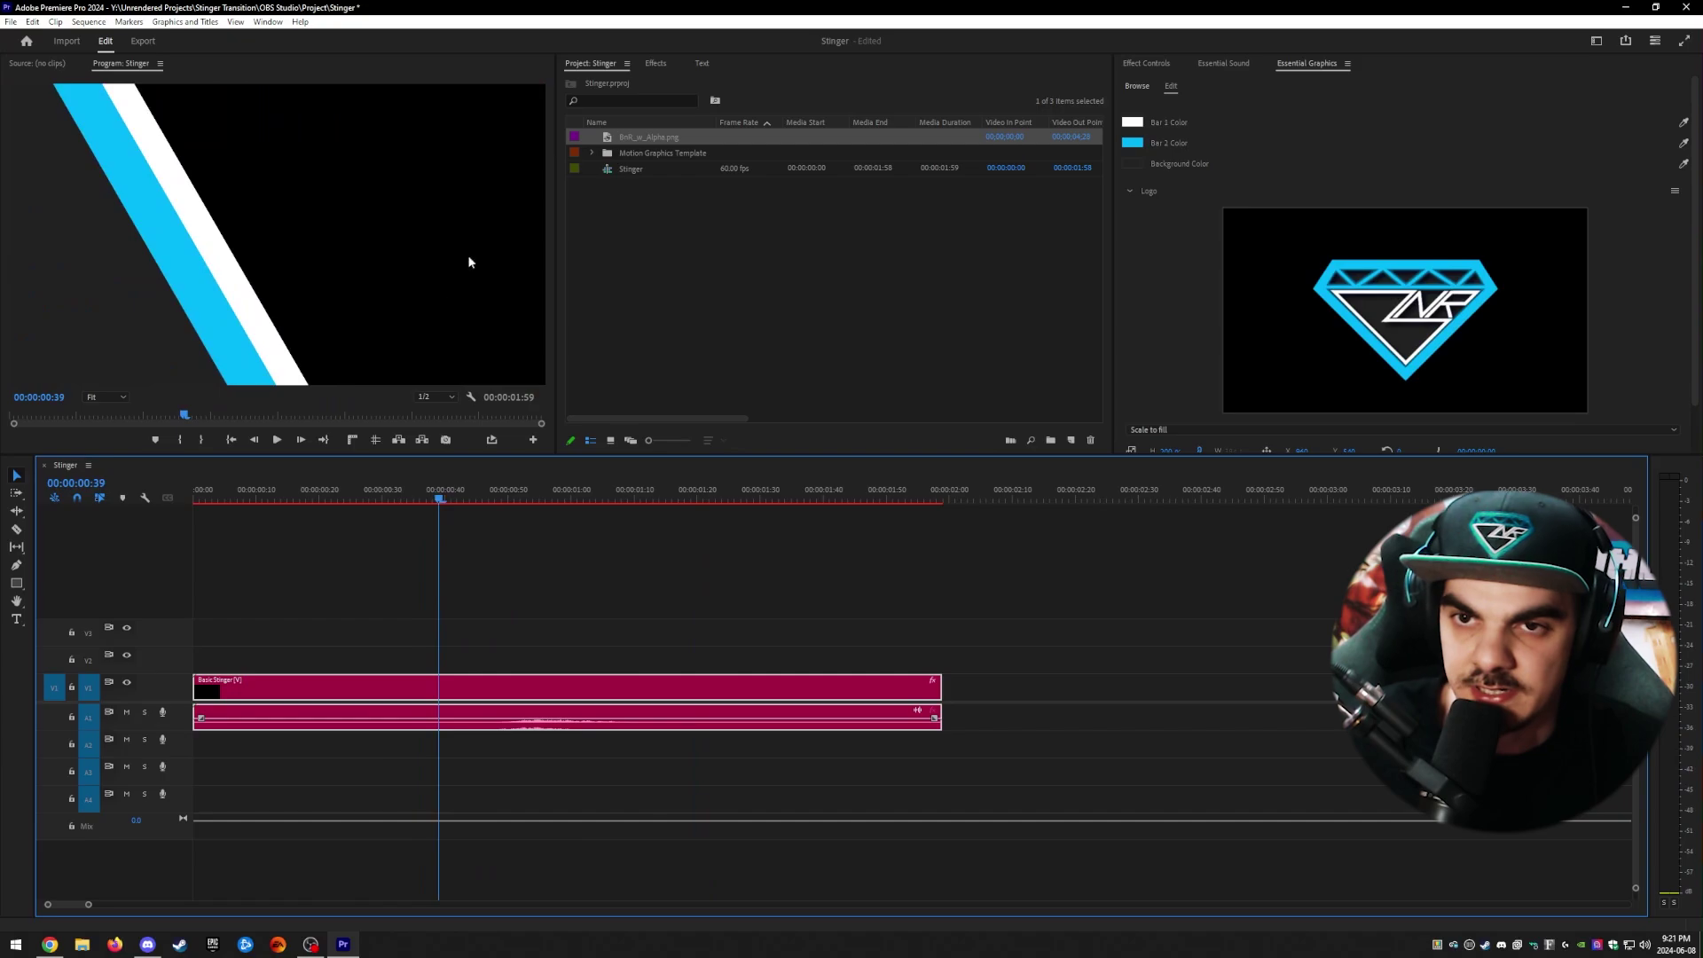
Step: Move Basic Stinger up to track V2, place BnR_w_Alpha.png beneath it on V1, and scrub to check the transparency
left_click_drag(422, 680, 328, 665)
left_click_drag(649, 137, 288, 687)
left_click_drag(439, 499, 502, 496)
mouse_move(438, 498)
left_mouse_down()
mouse_move(484, 503)
mouse_move(467, 506)
left_mouse_up()
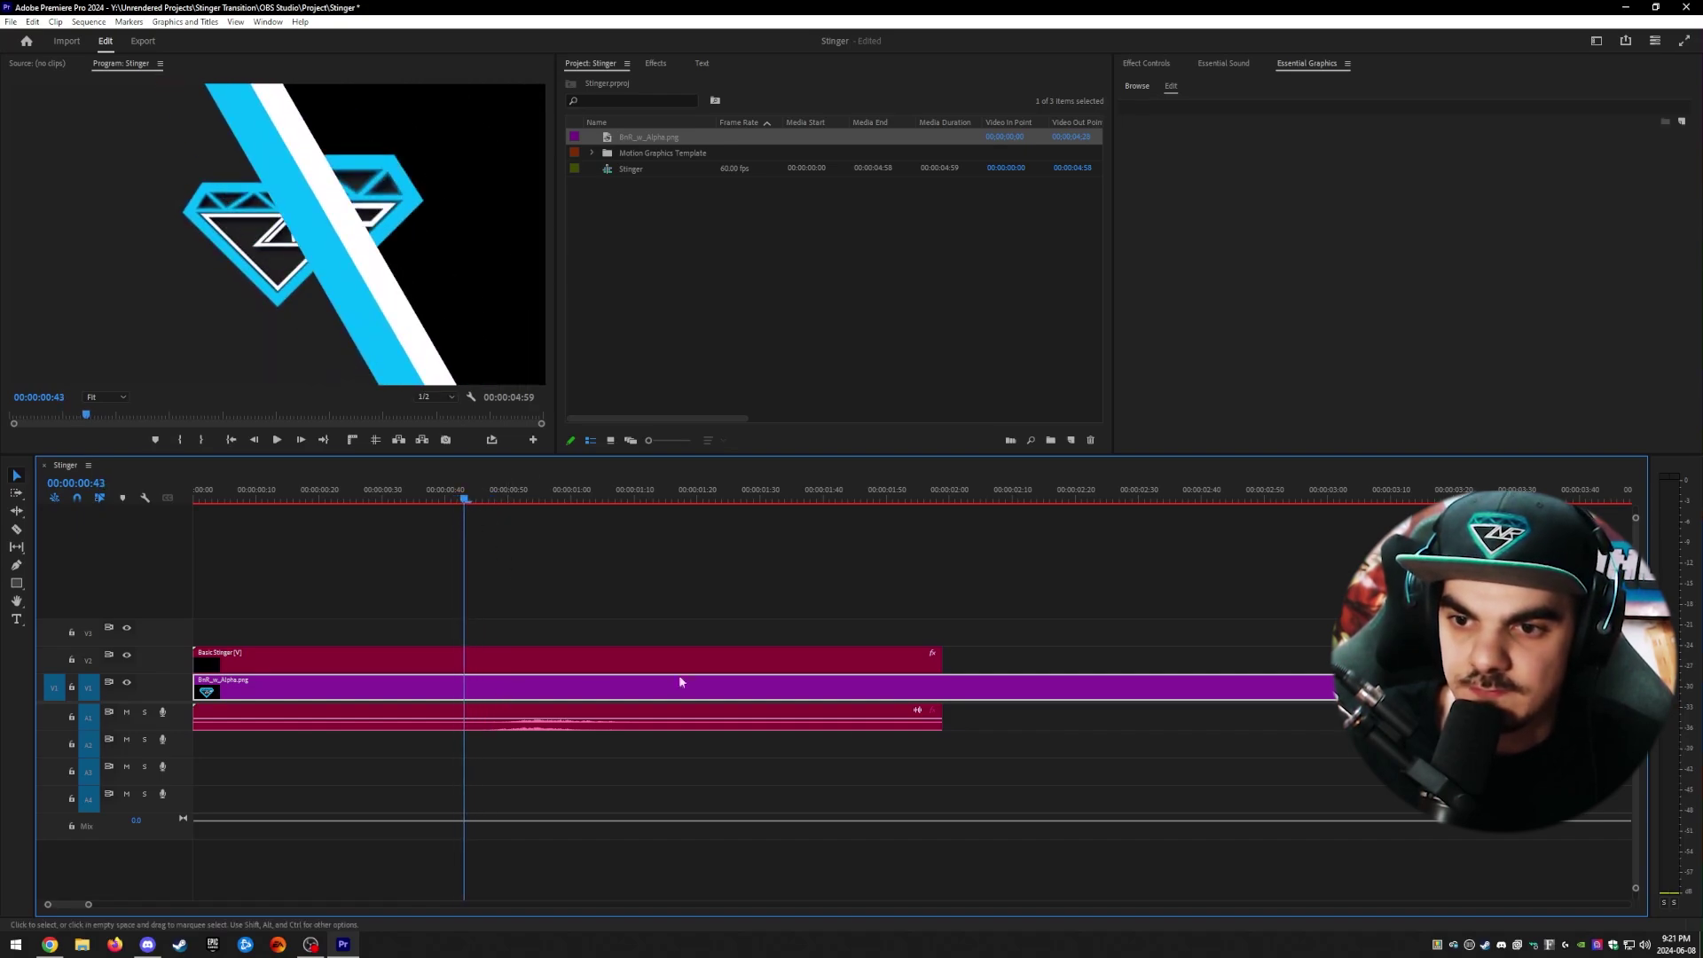
Step: Delete the BnR_w_Alpha.png clip from the timeline and move Basic Stinger back down to track V1
key("Delete")
left_click_drag(803, 654, 768, 679)
left_click(739, 621)
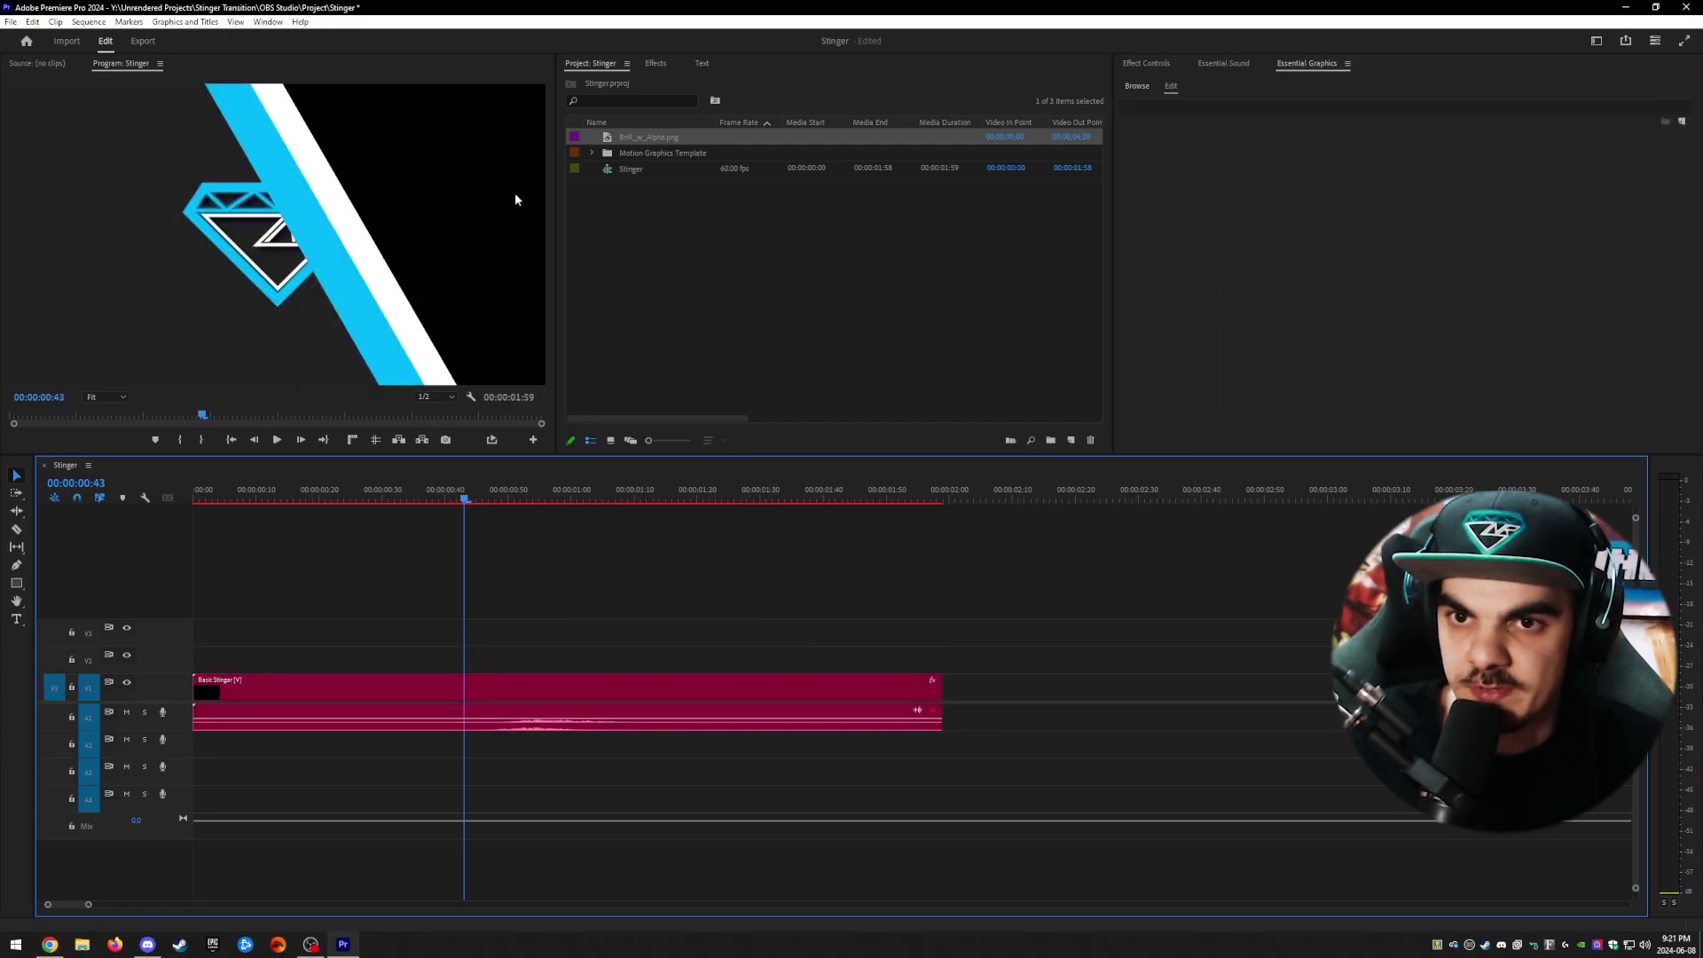
Step: Play the sequence from the start twice to review the finished stinger animation and its sound effect
left_click_drag(447, 493, 196, 498)
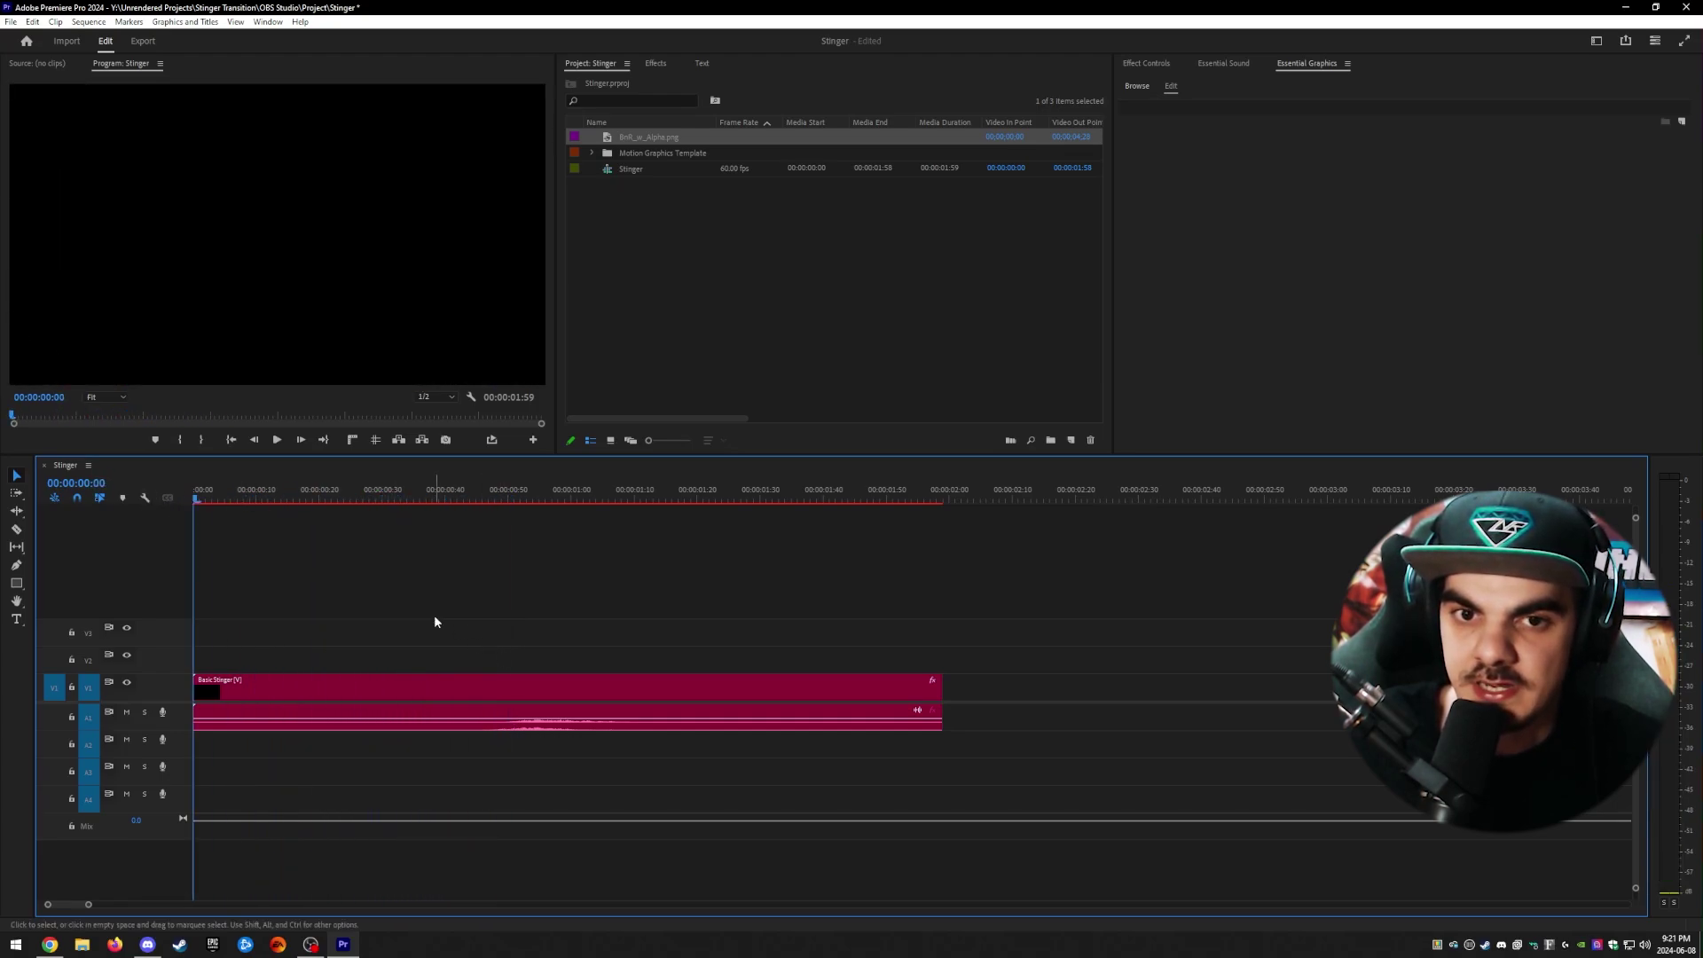
key("space")
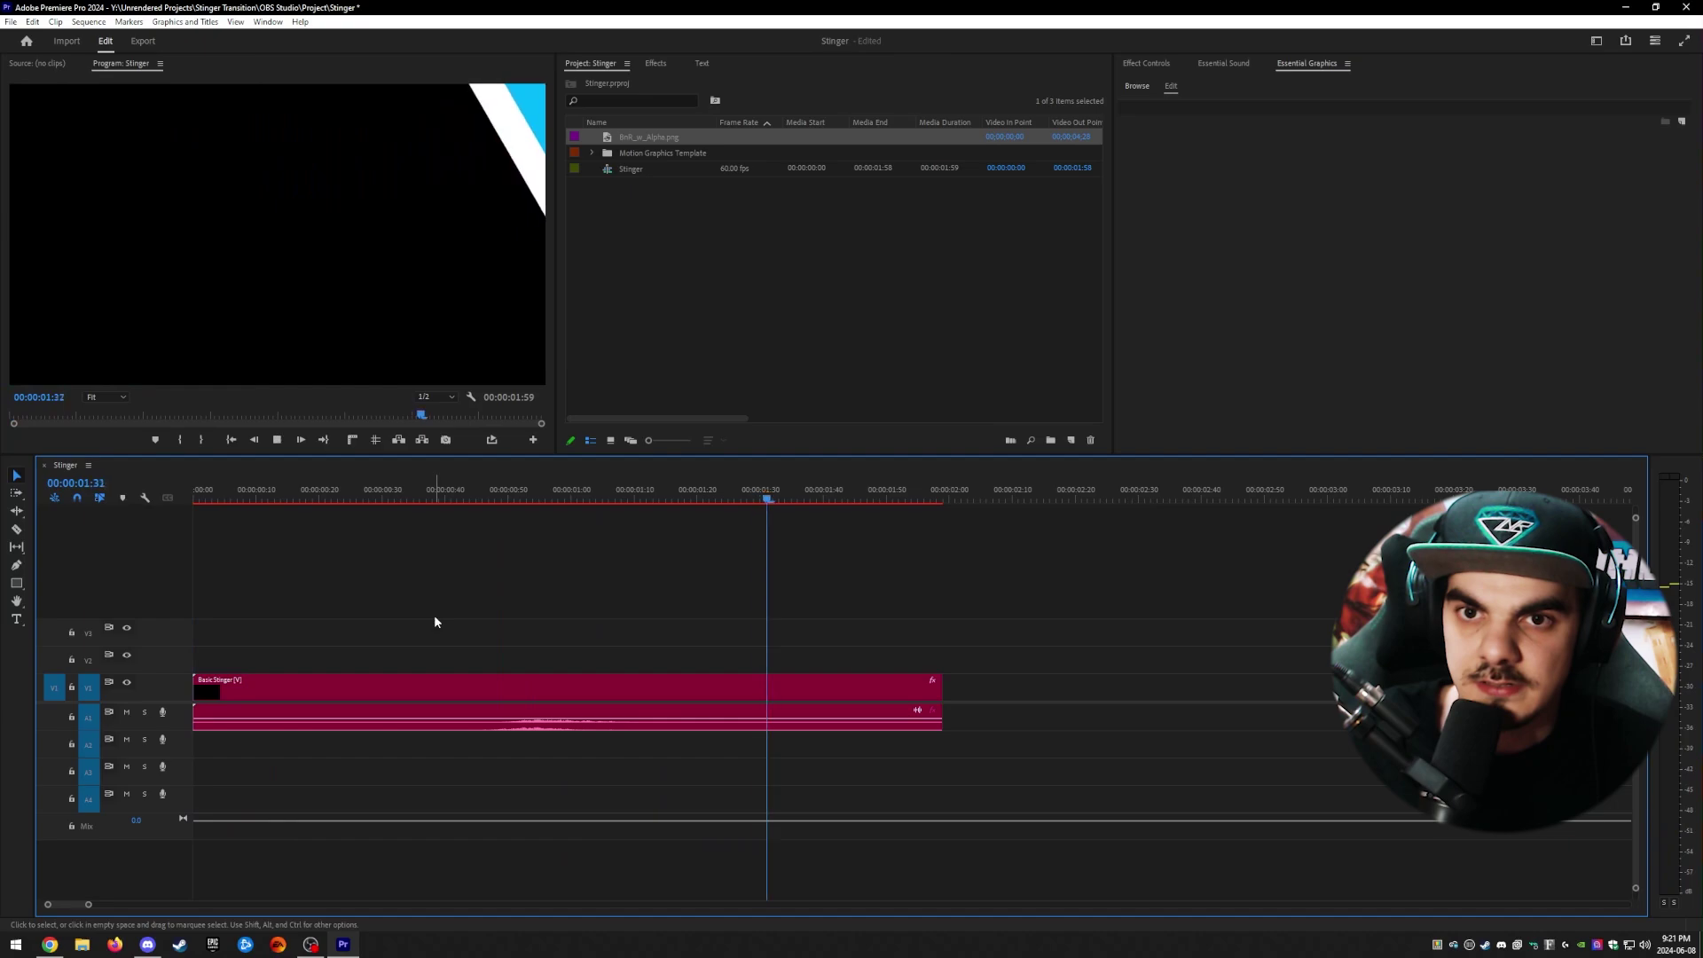
key("Home")
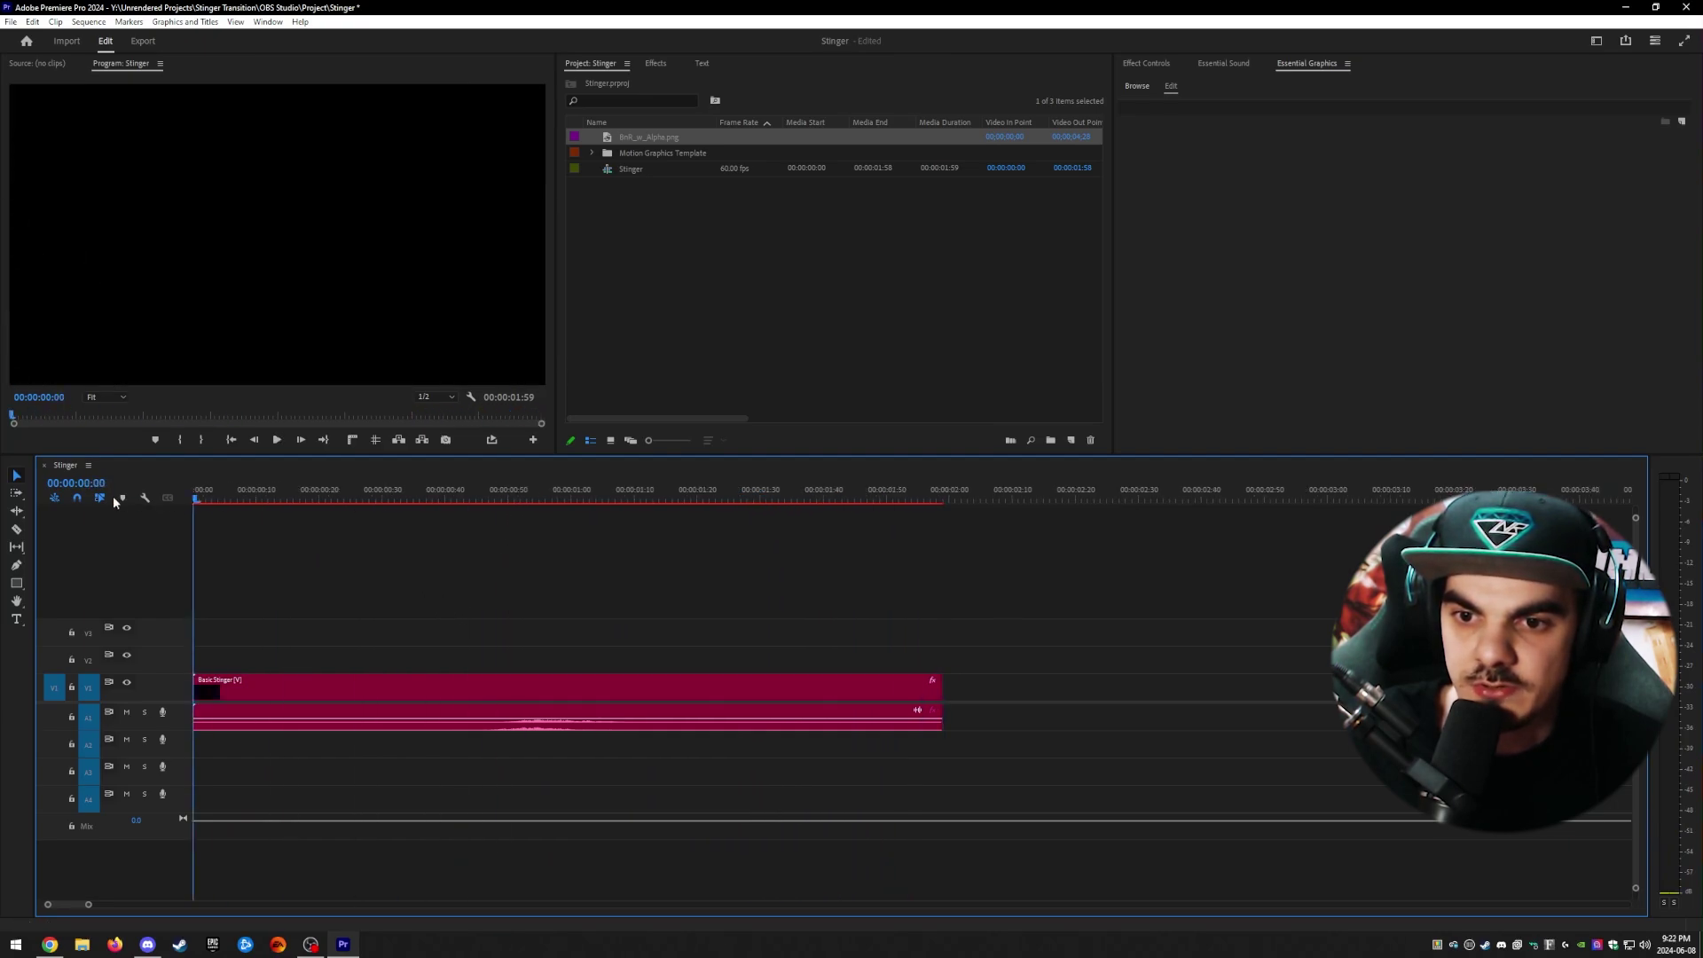
key("space")
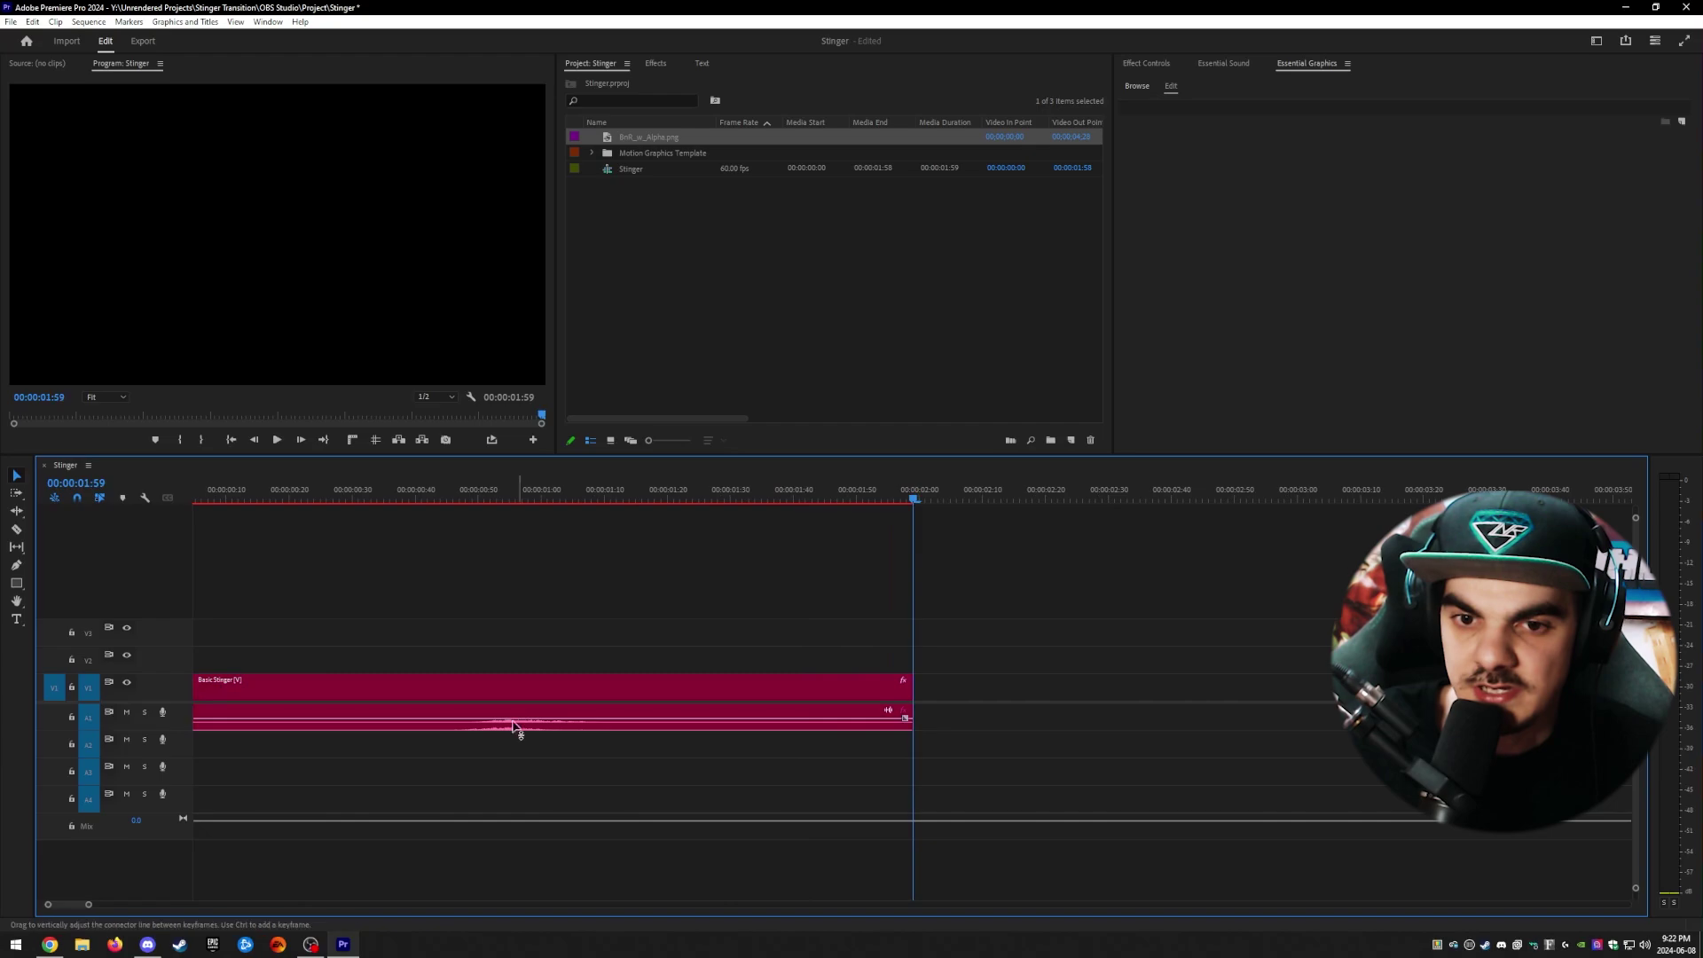
Step: Replay the stinger from the start with audio track A1 muted for comparison, and unmute the track
key("Home")
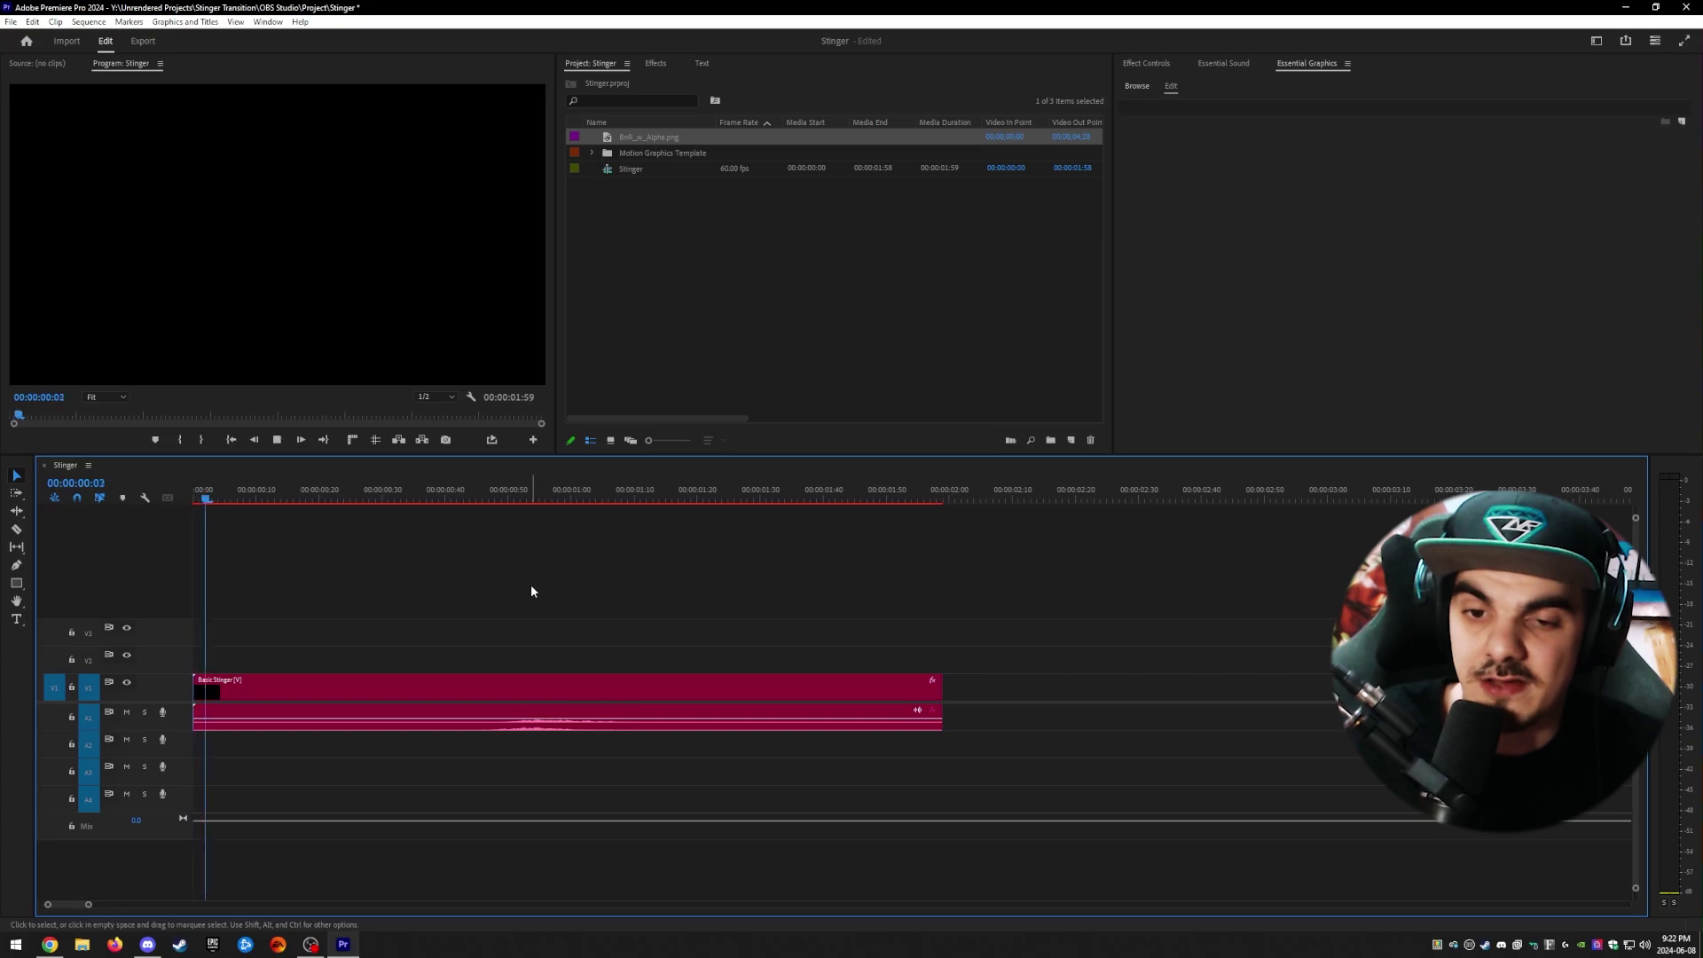
key("End")
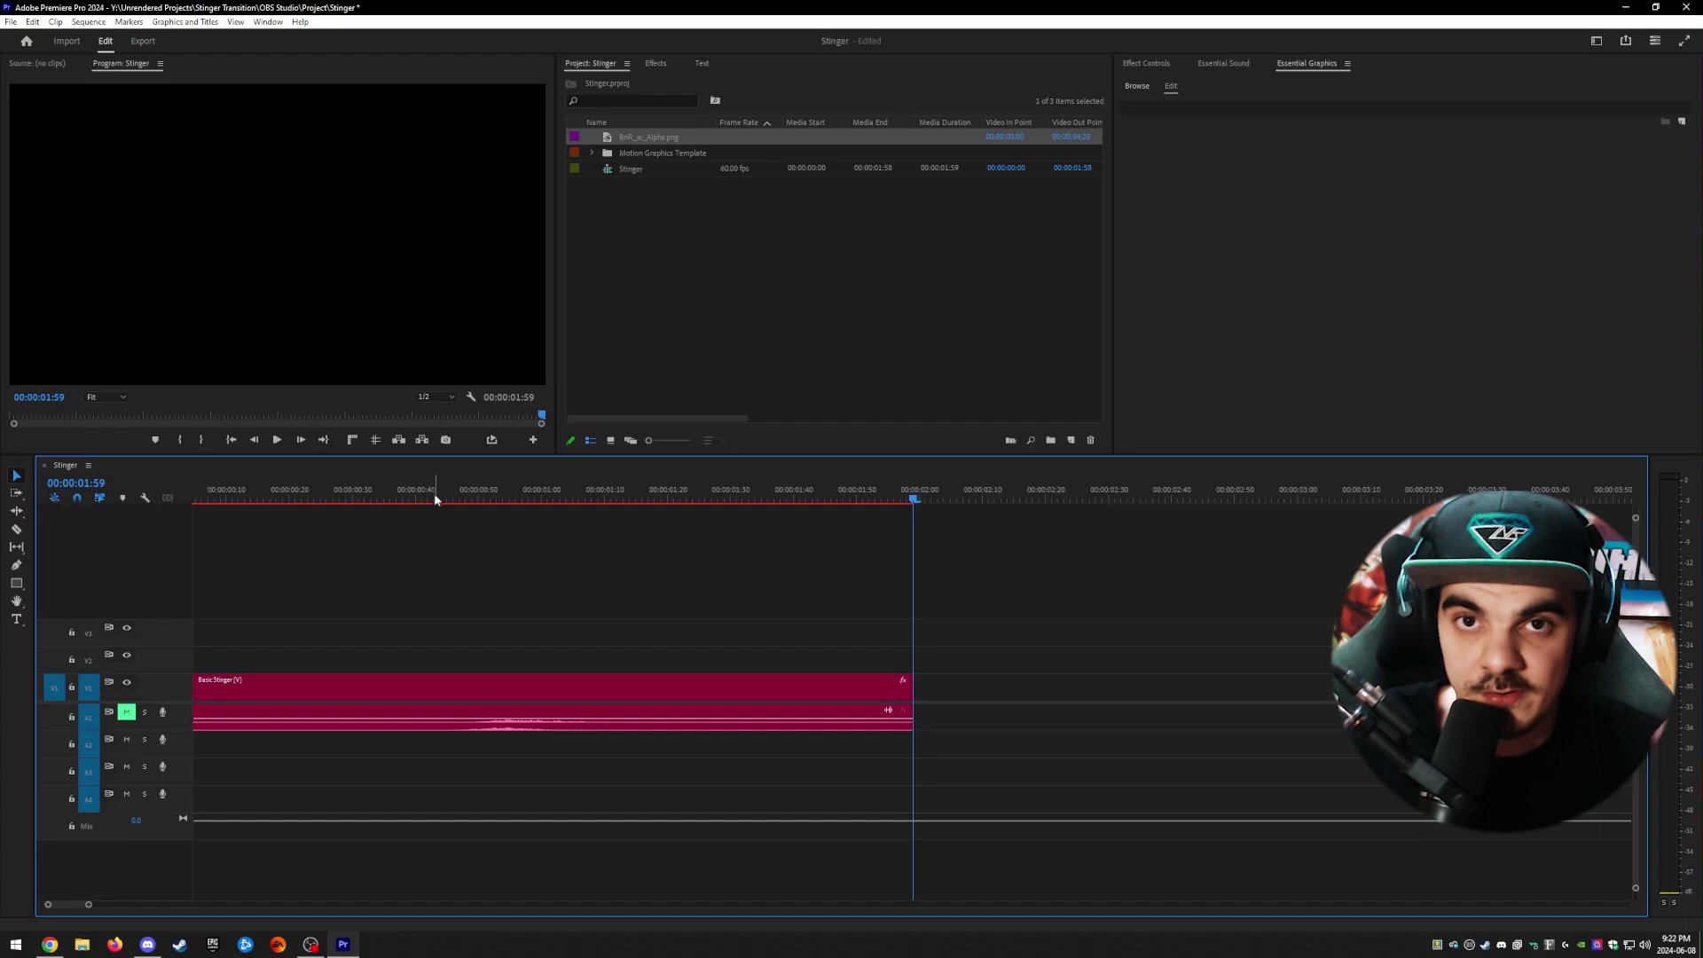
scroll(186, 880, "up", 1)
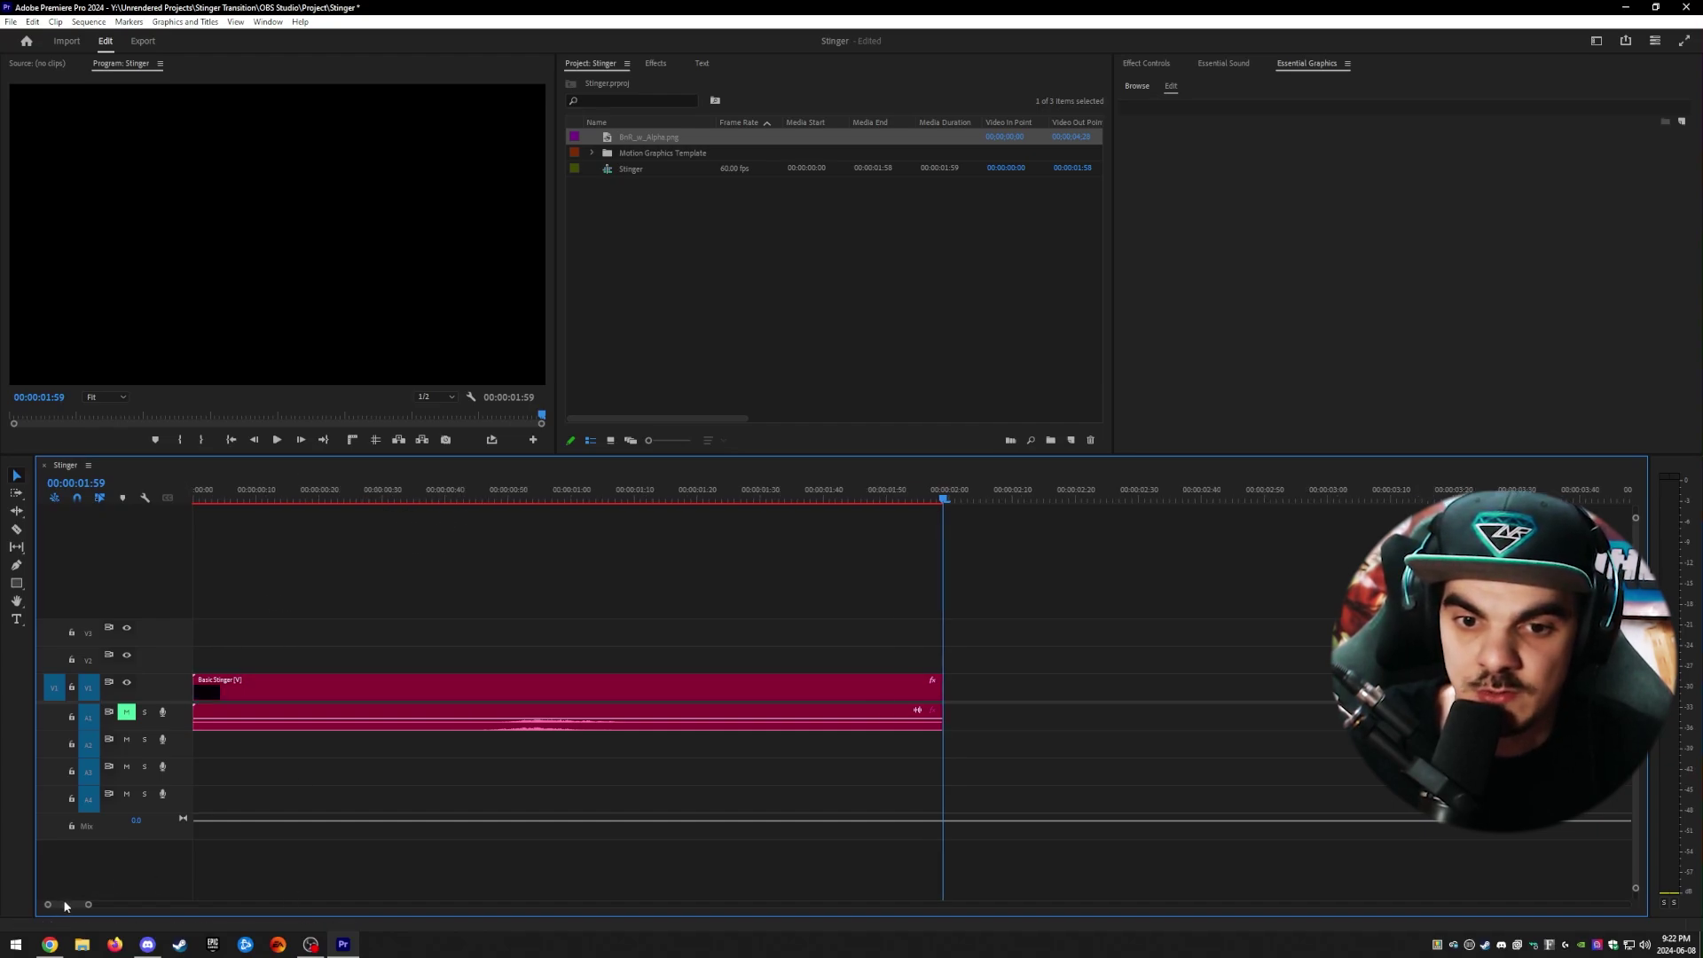
left_click(126, 712)
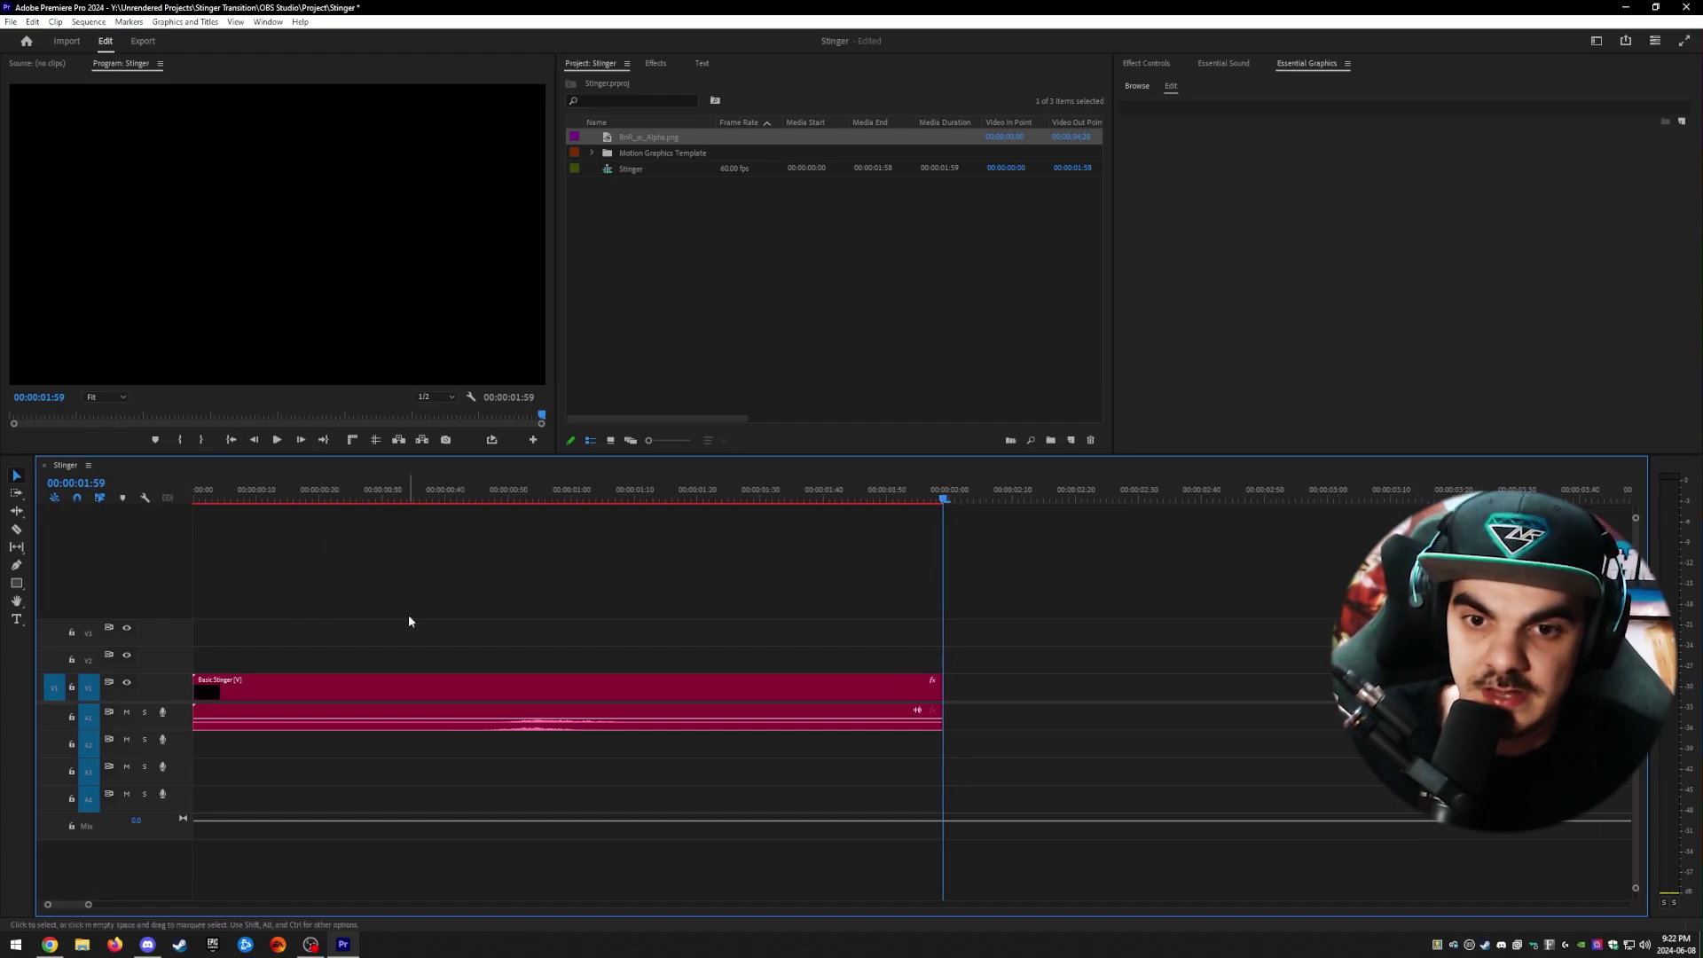
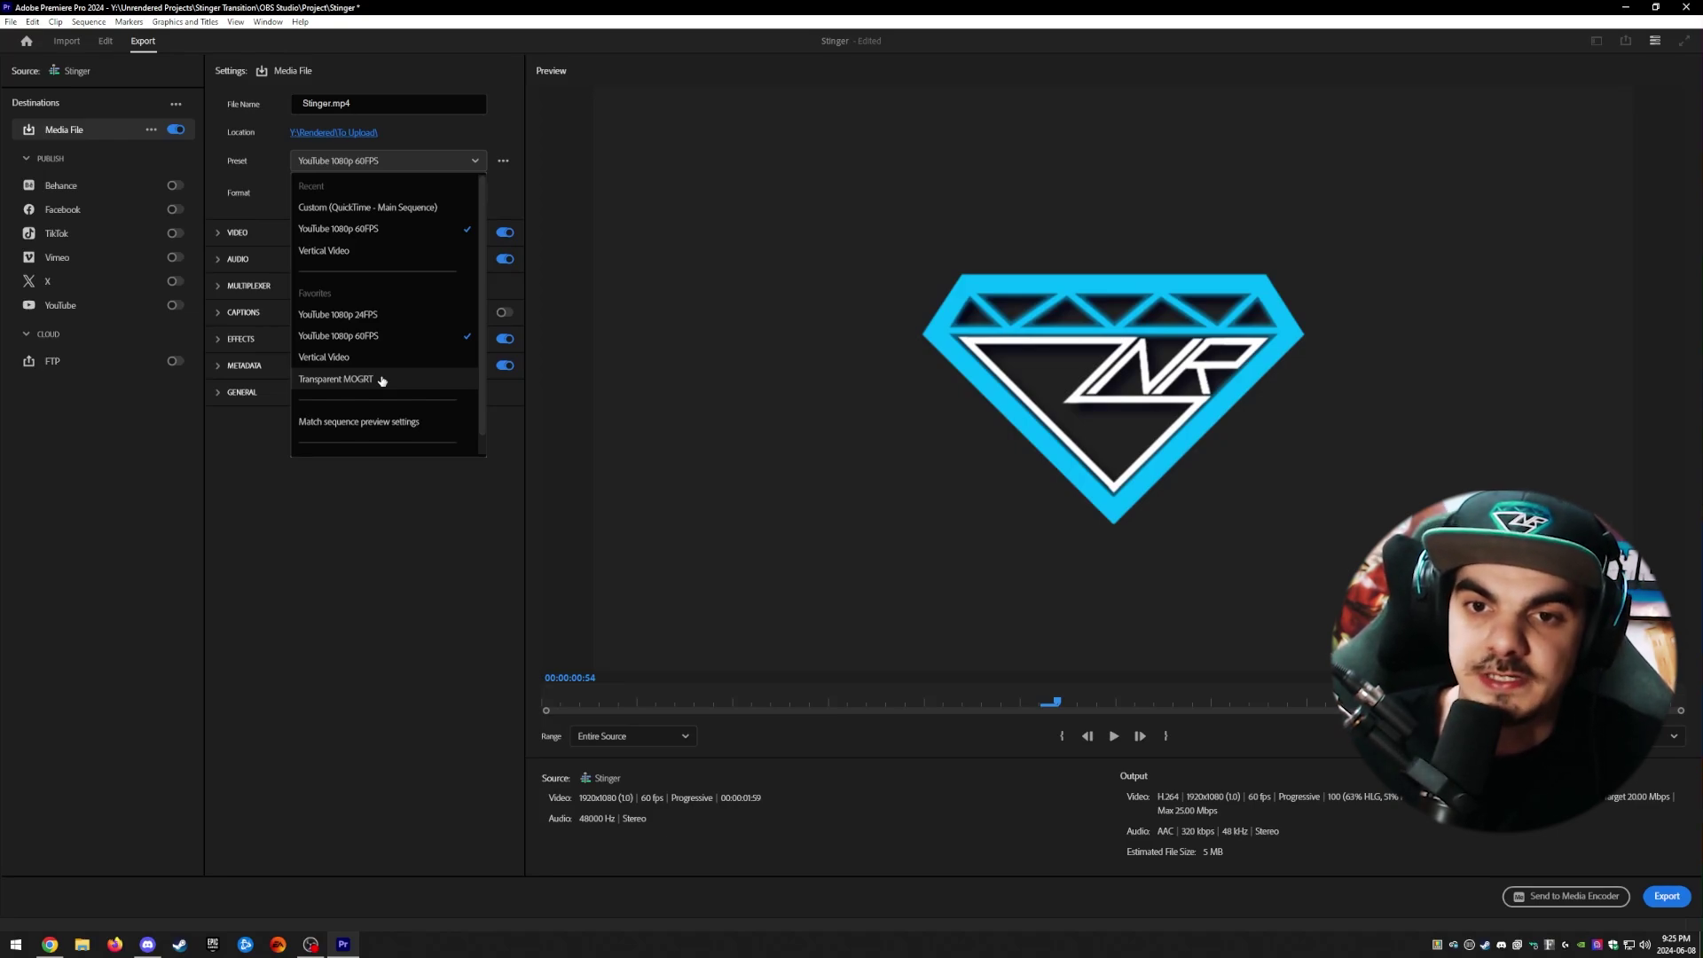
Step: Set the export format to QuickTime for the Stinger media file
left_click(273, 156)
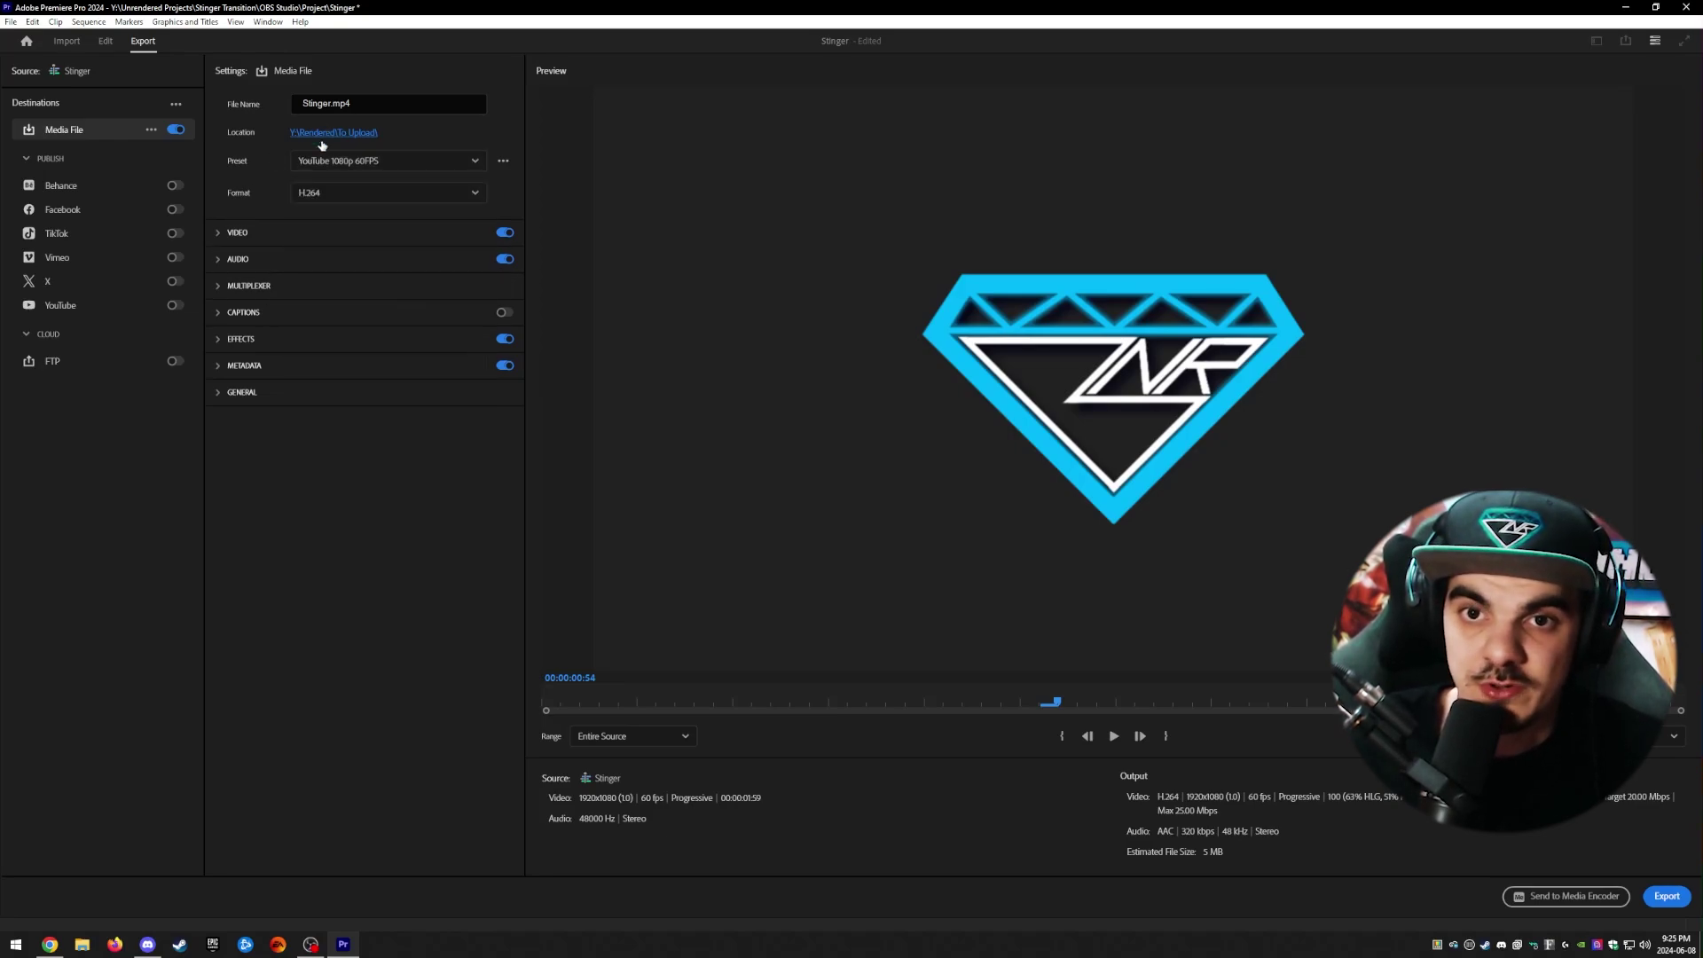
left_click(315, 190)
scroll(333, 287, "down", 5)
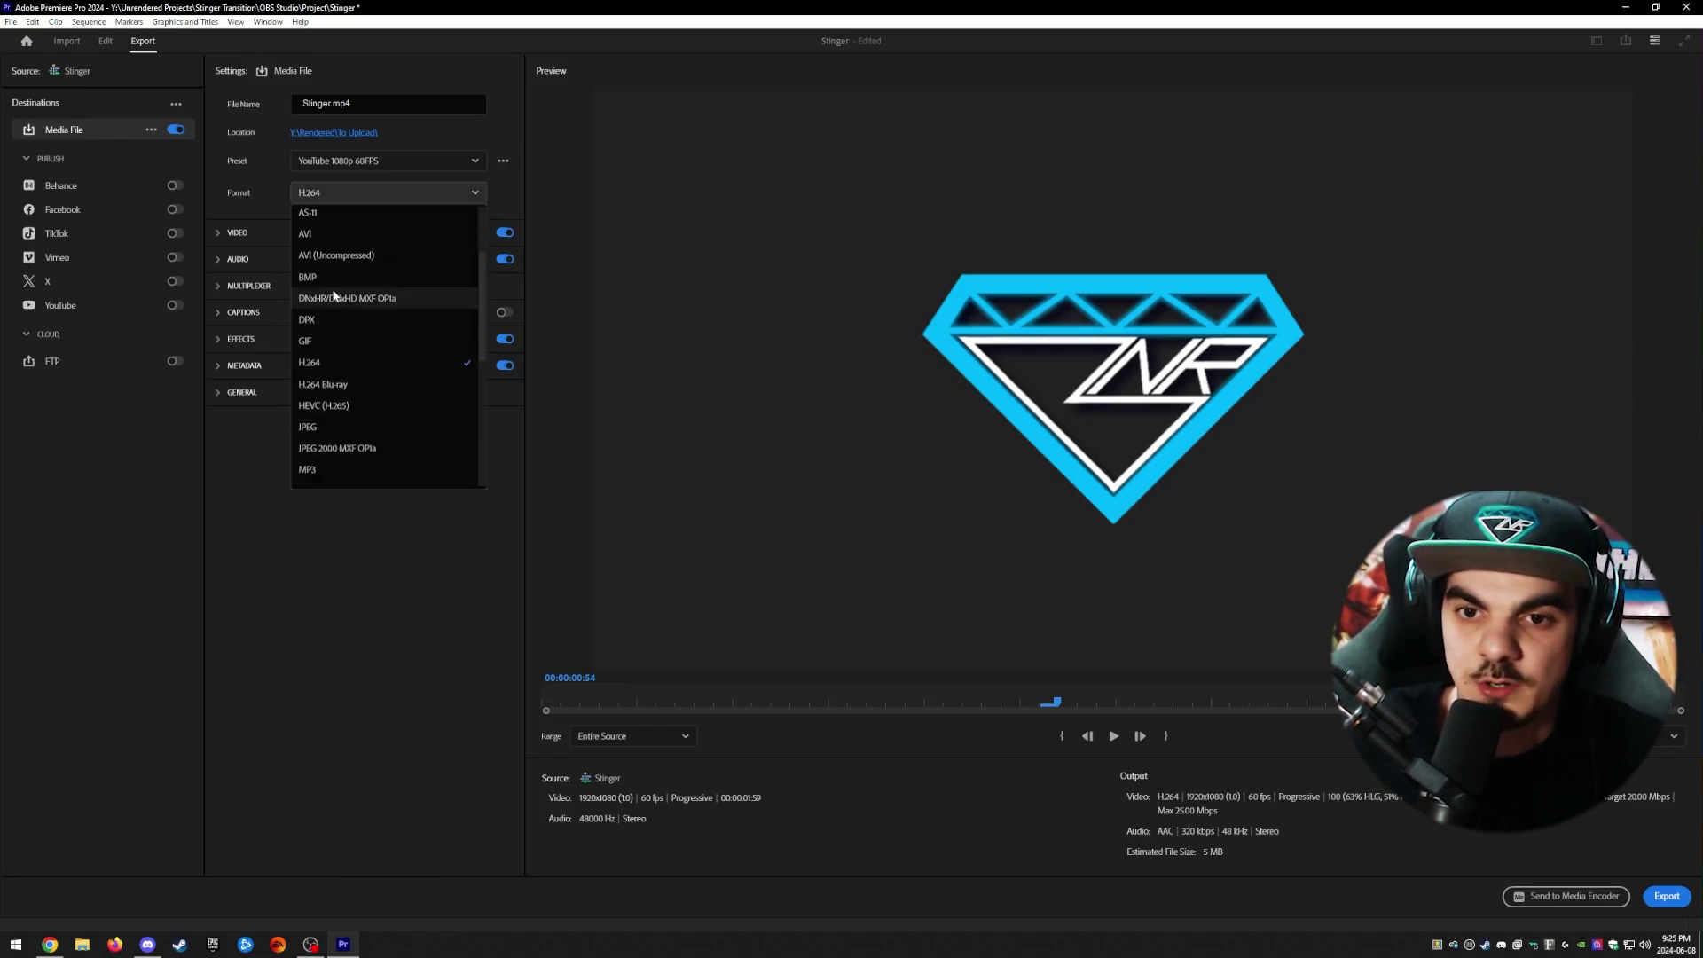
scroll(337, 293, "down", 3)
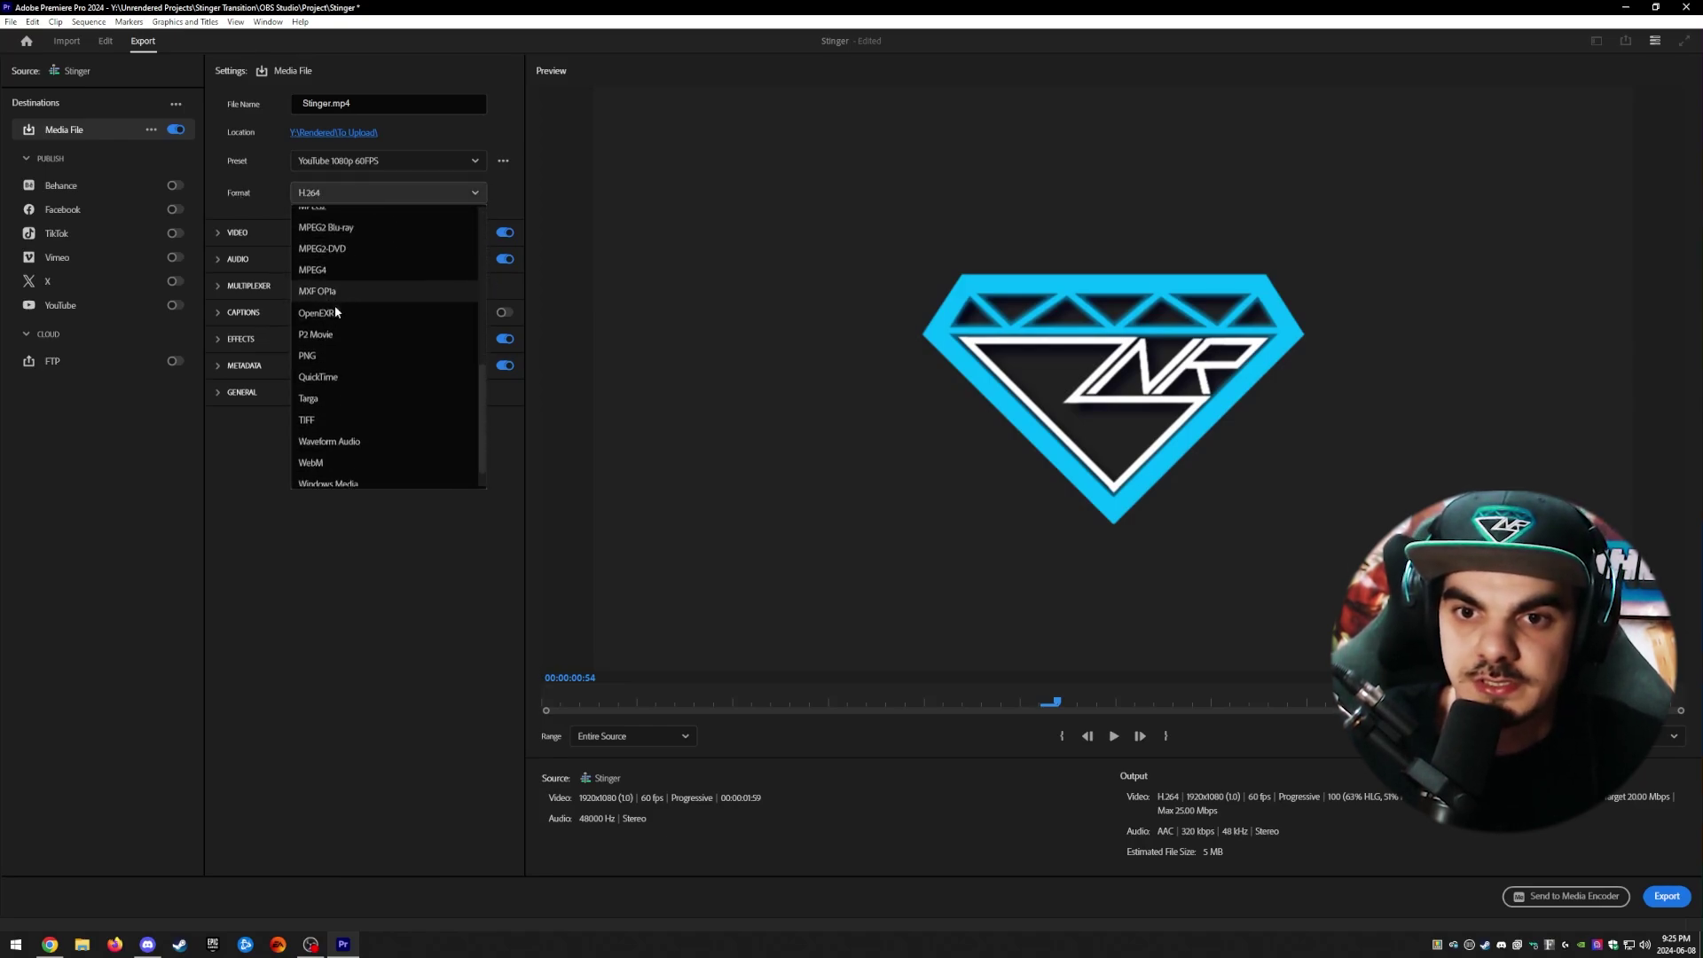
left_click(317, 384)
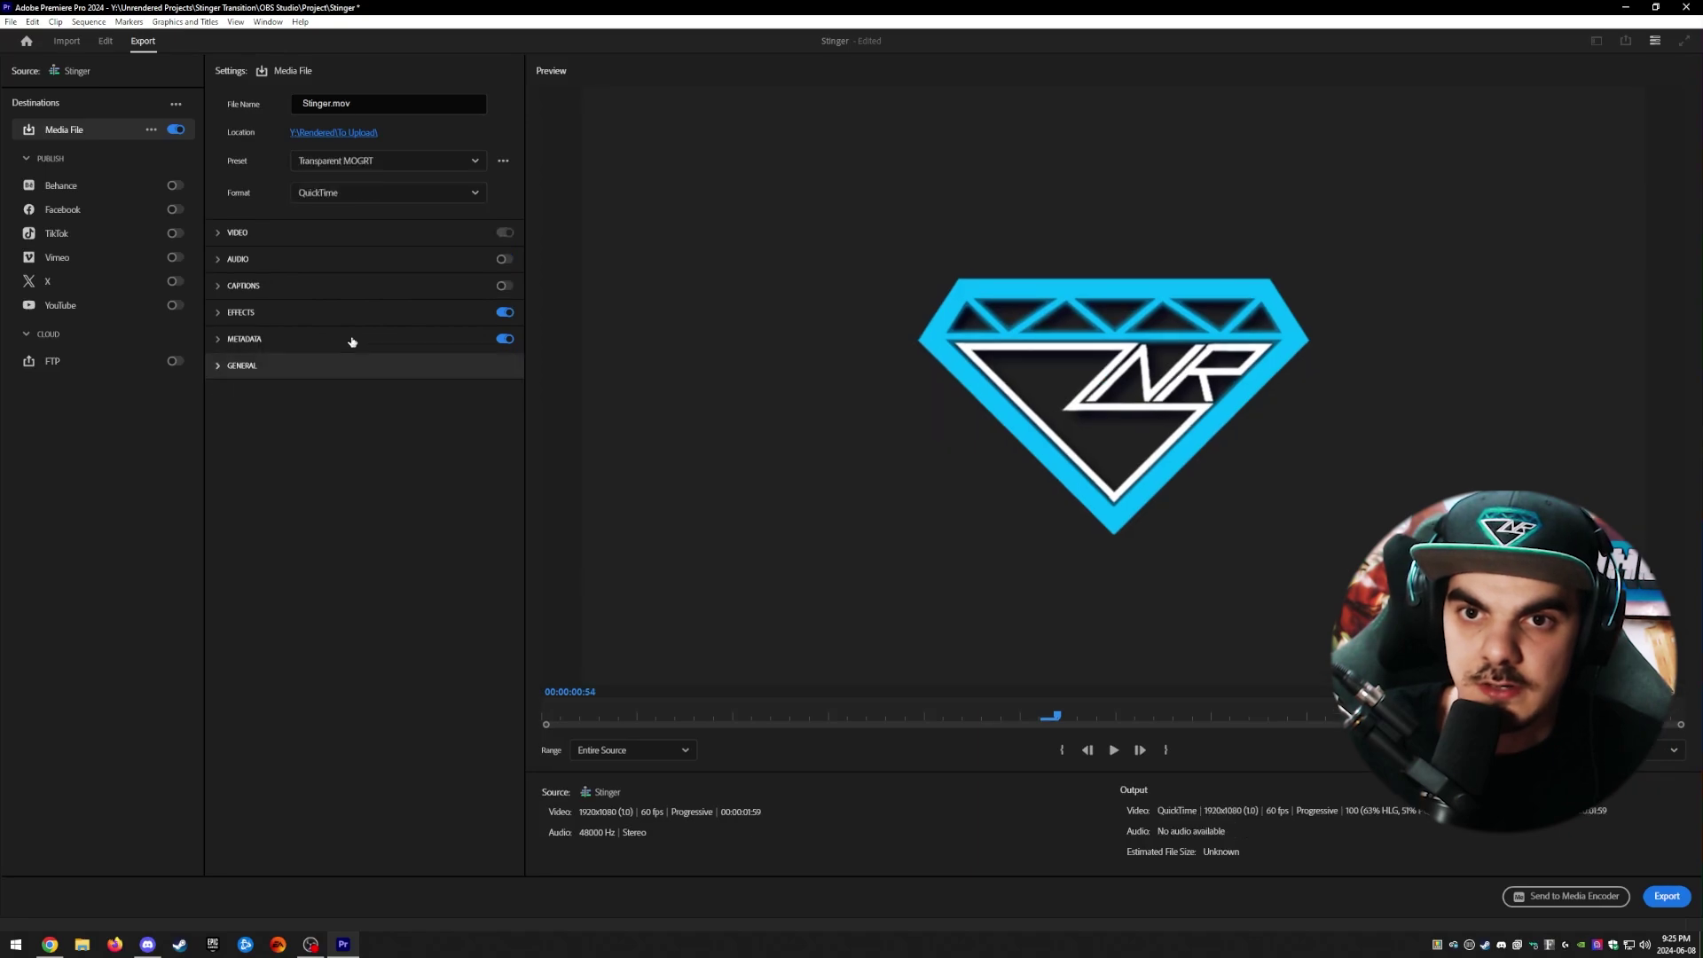
Step: Examine the export's video settings and check that the video codec is Apple ProRes 4444
left_click(234, 234)
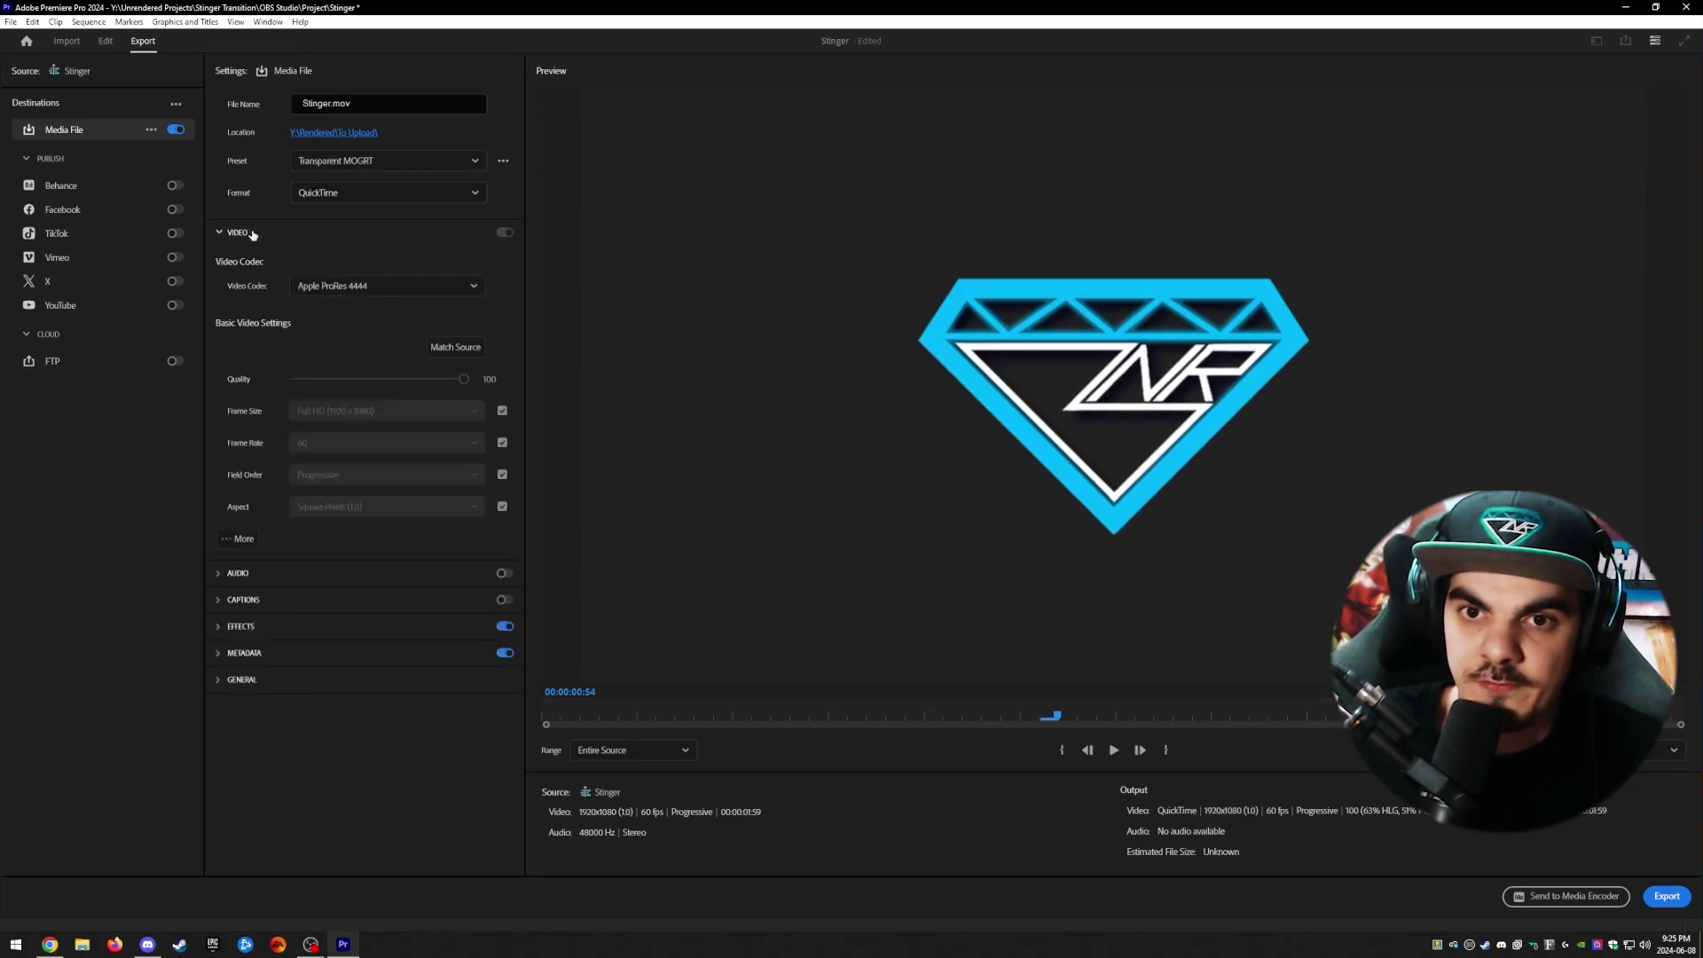
left_click(379, 291)
left_click(380, 286)
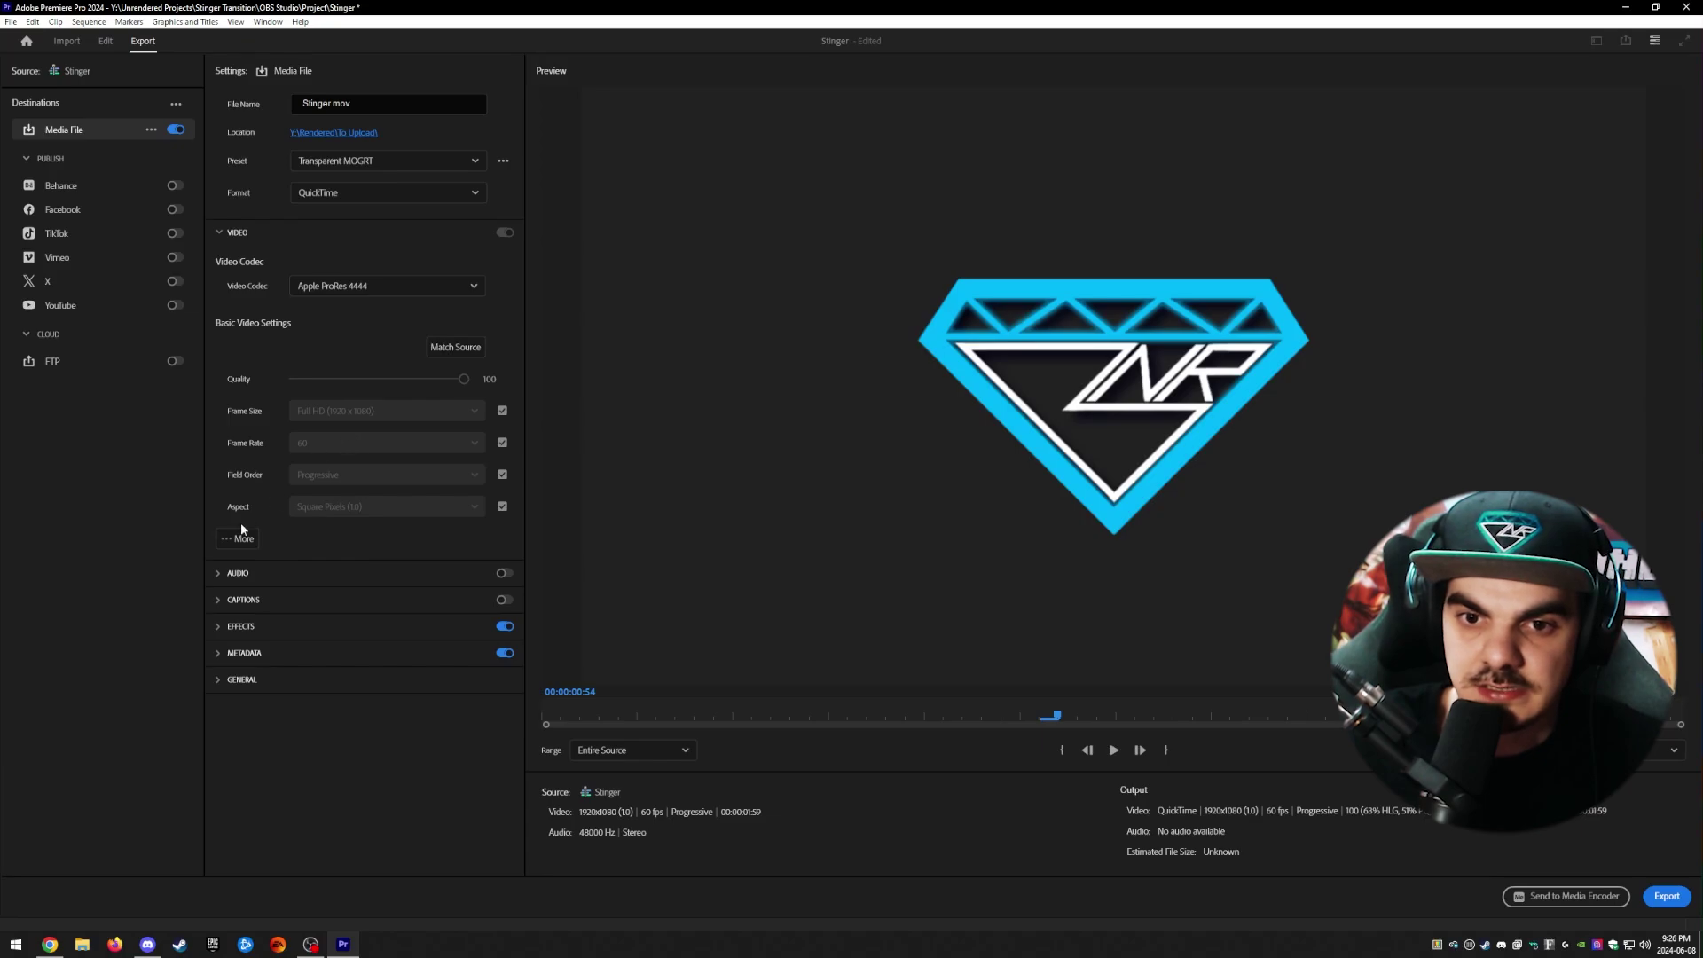
Step: Enable audio in the export and review the audio codec, sample rate and sample size settings
left_click(507, 575)
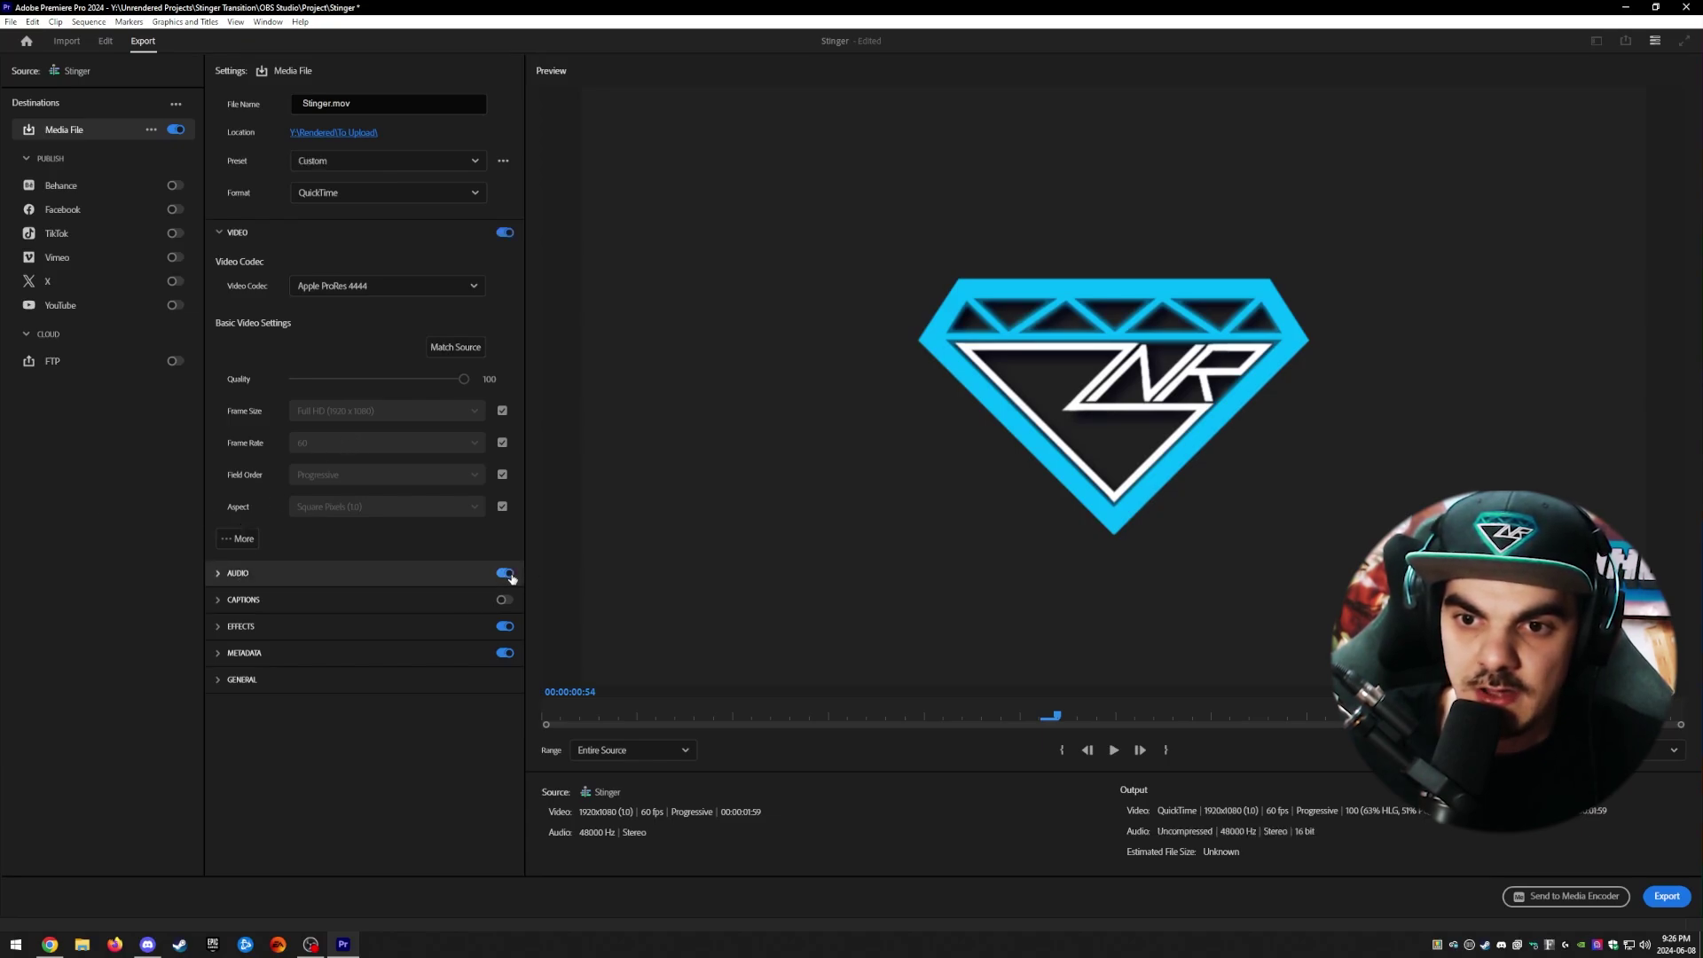
left_click(335, 239)
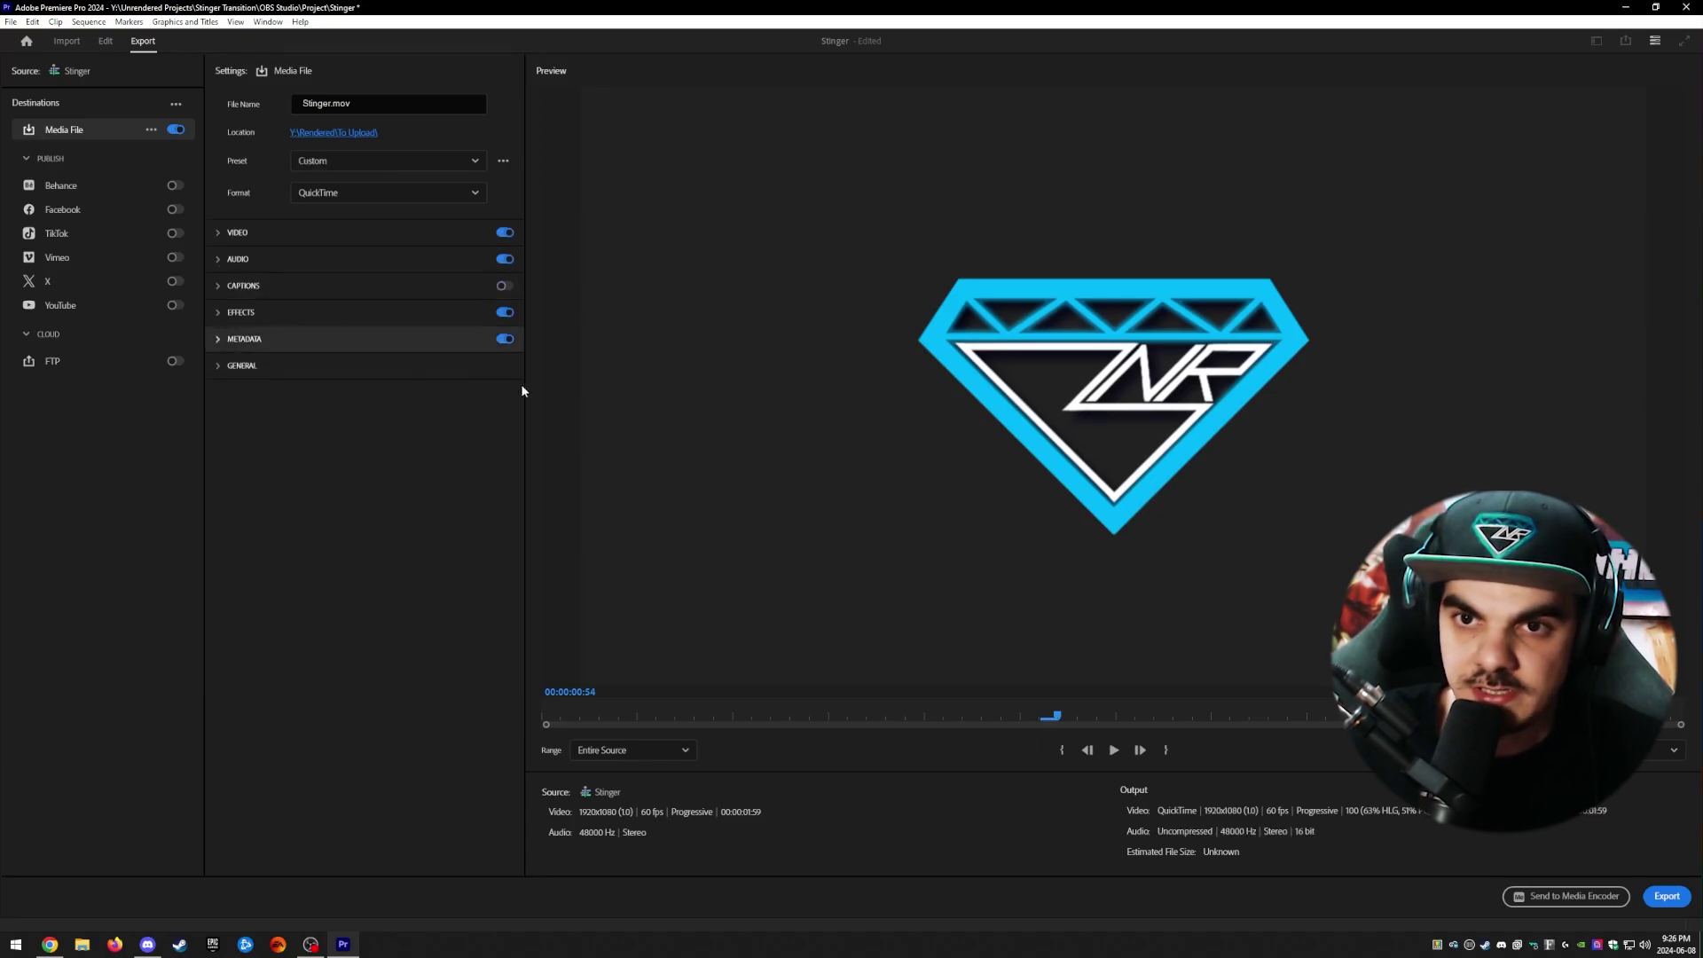
left_click(433, 266)
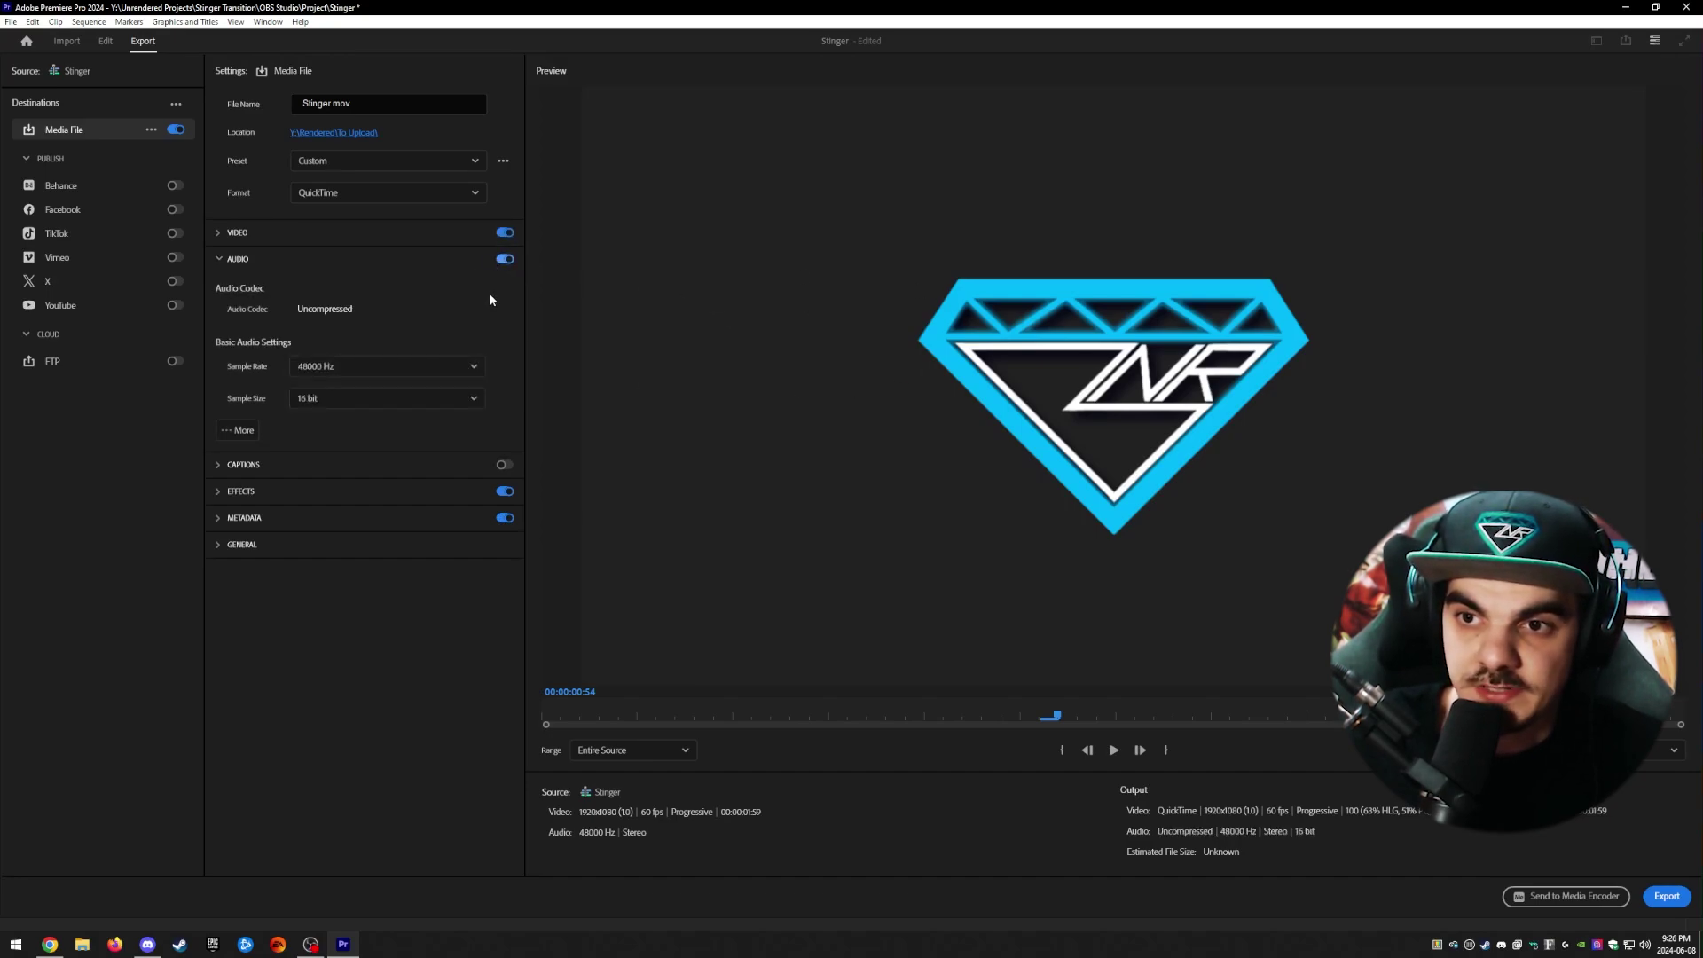
left_click(506, 259)
left_click(507, 261)
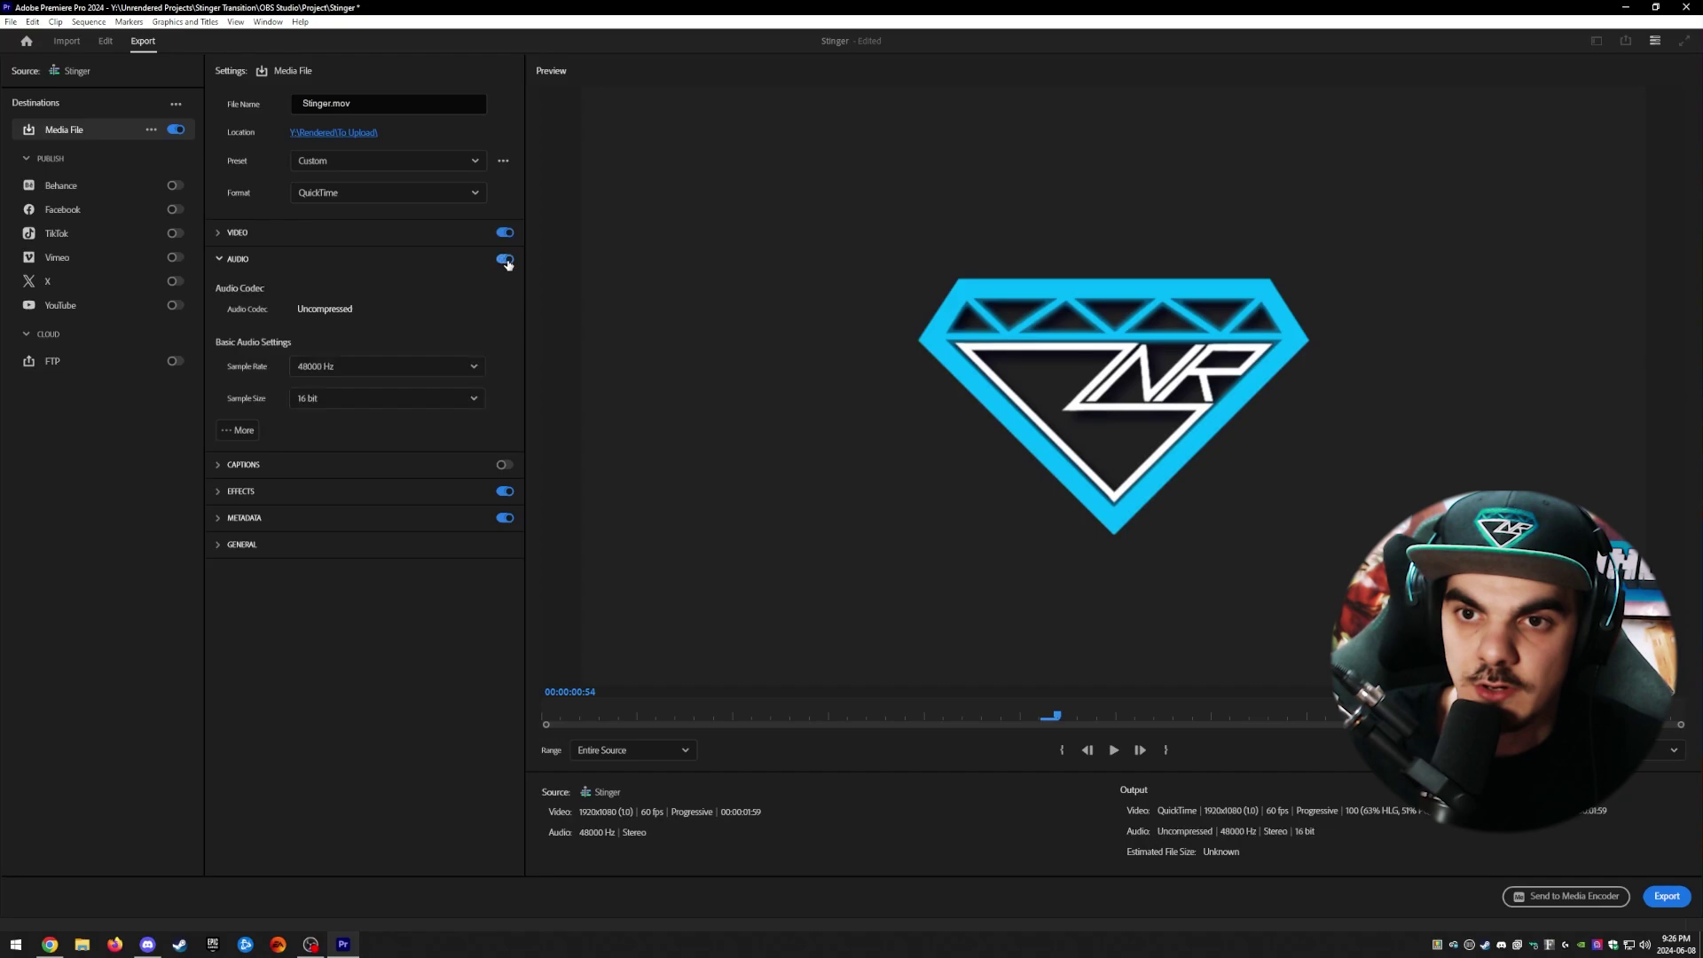
left_click(403, 263)
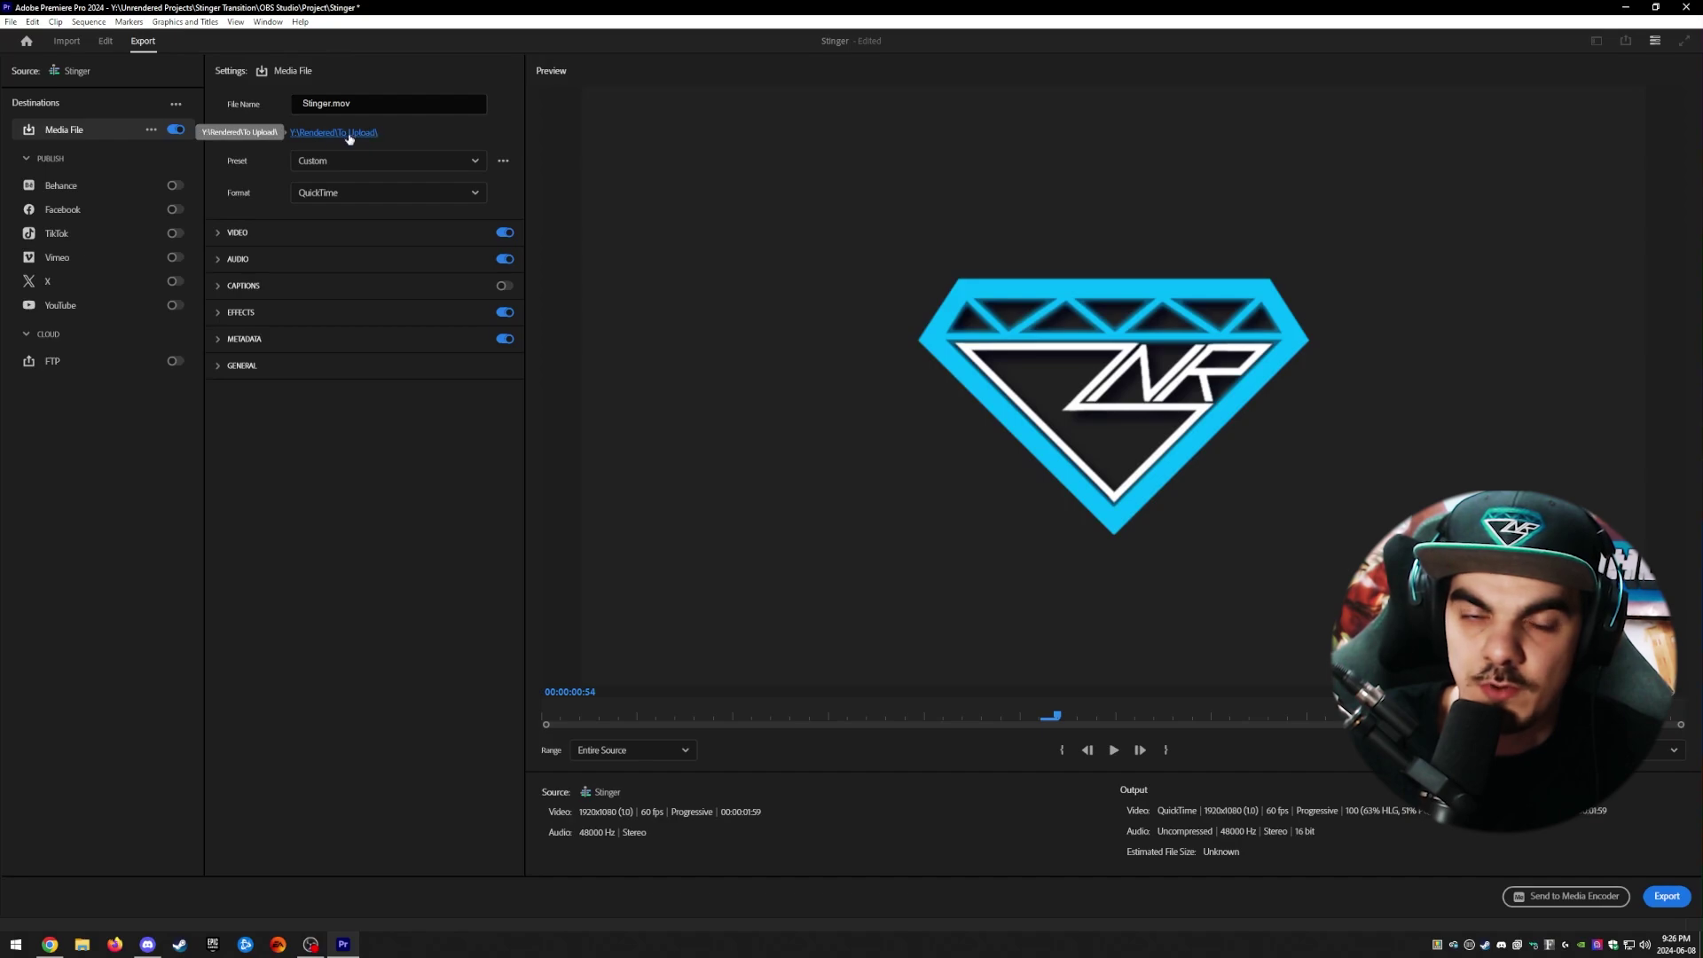
Step: Check the save location, name the file Basic_BnRProject_Stinger, and export the stinger video
left_click(317, 133)
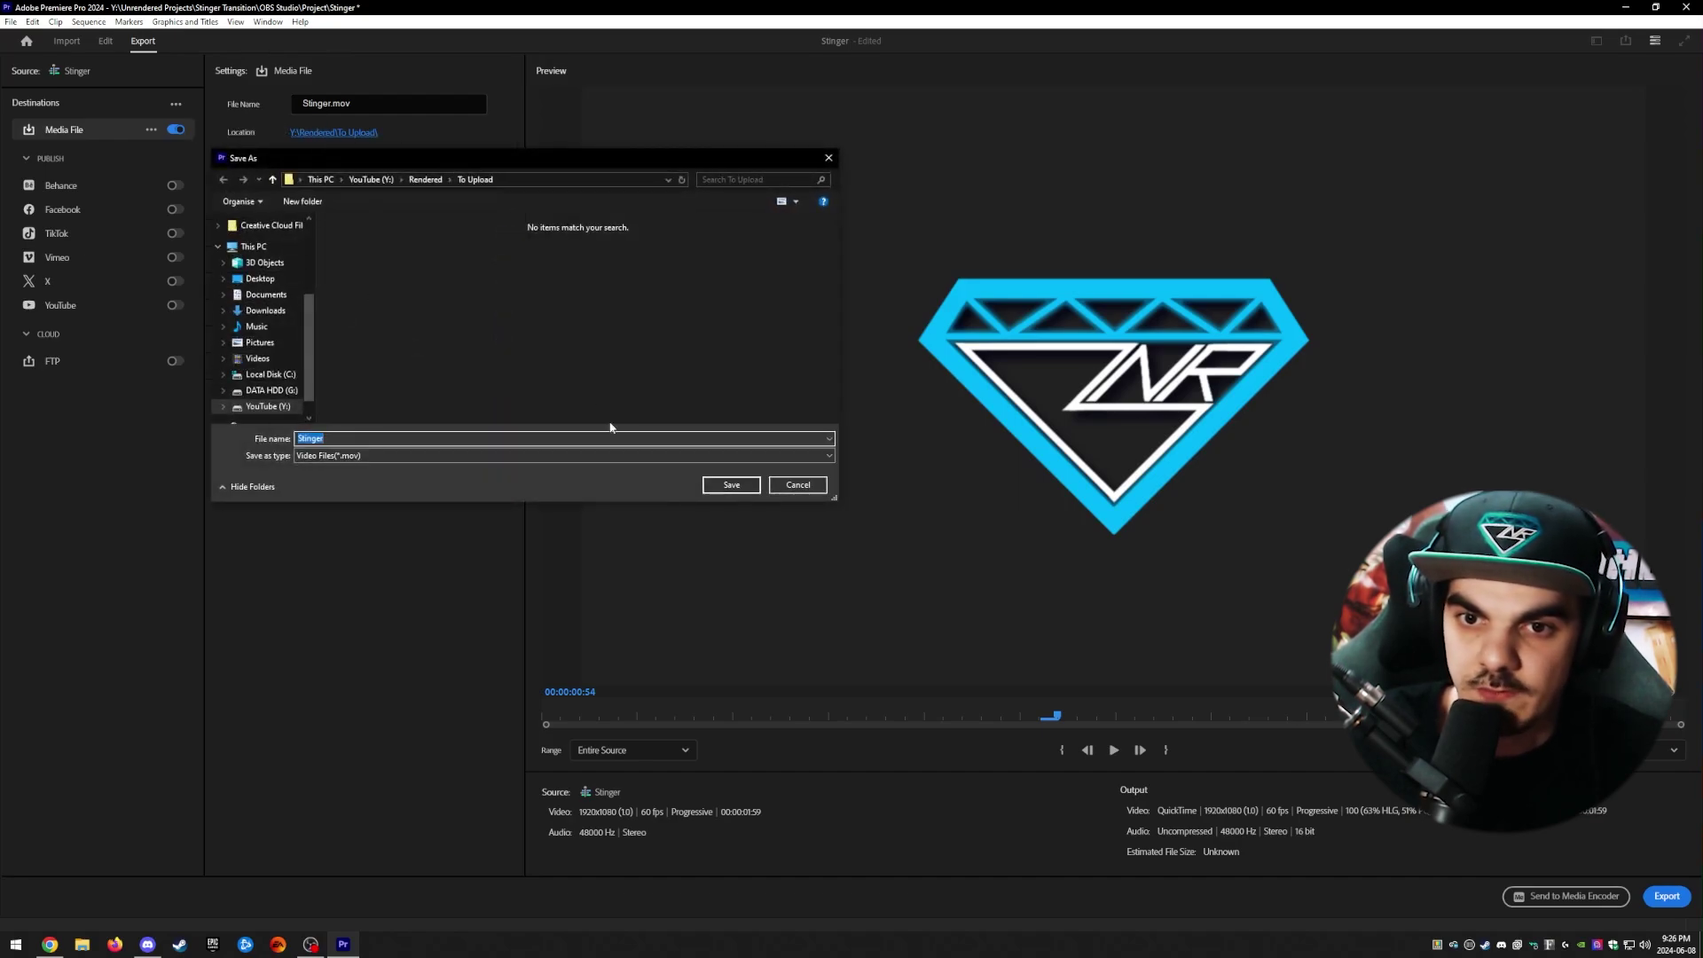
left_click(797, 486)
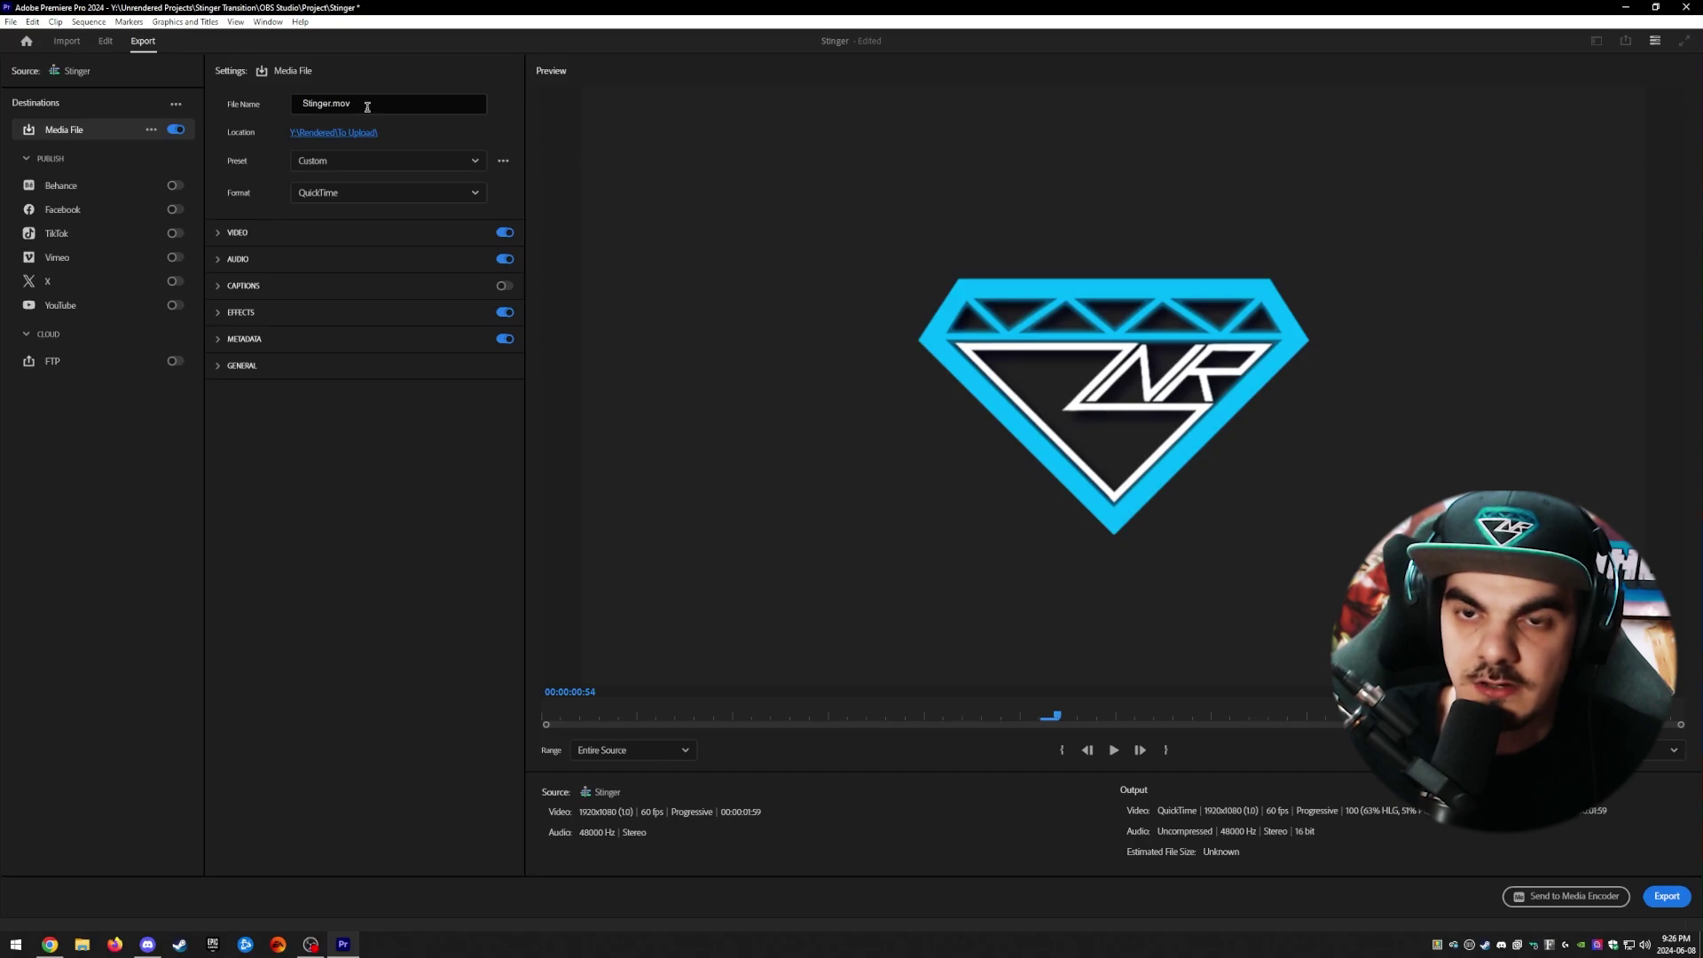
left_click_drag(367, 106, 291, 103)
type("Basic_BnRProject_")
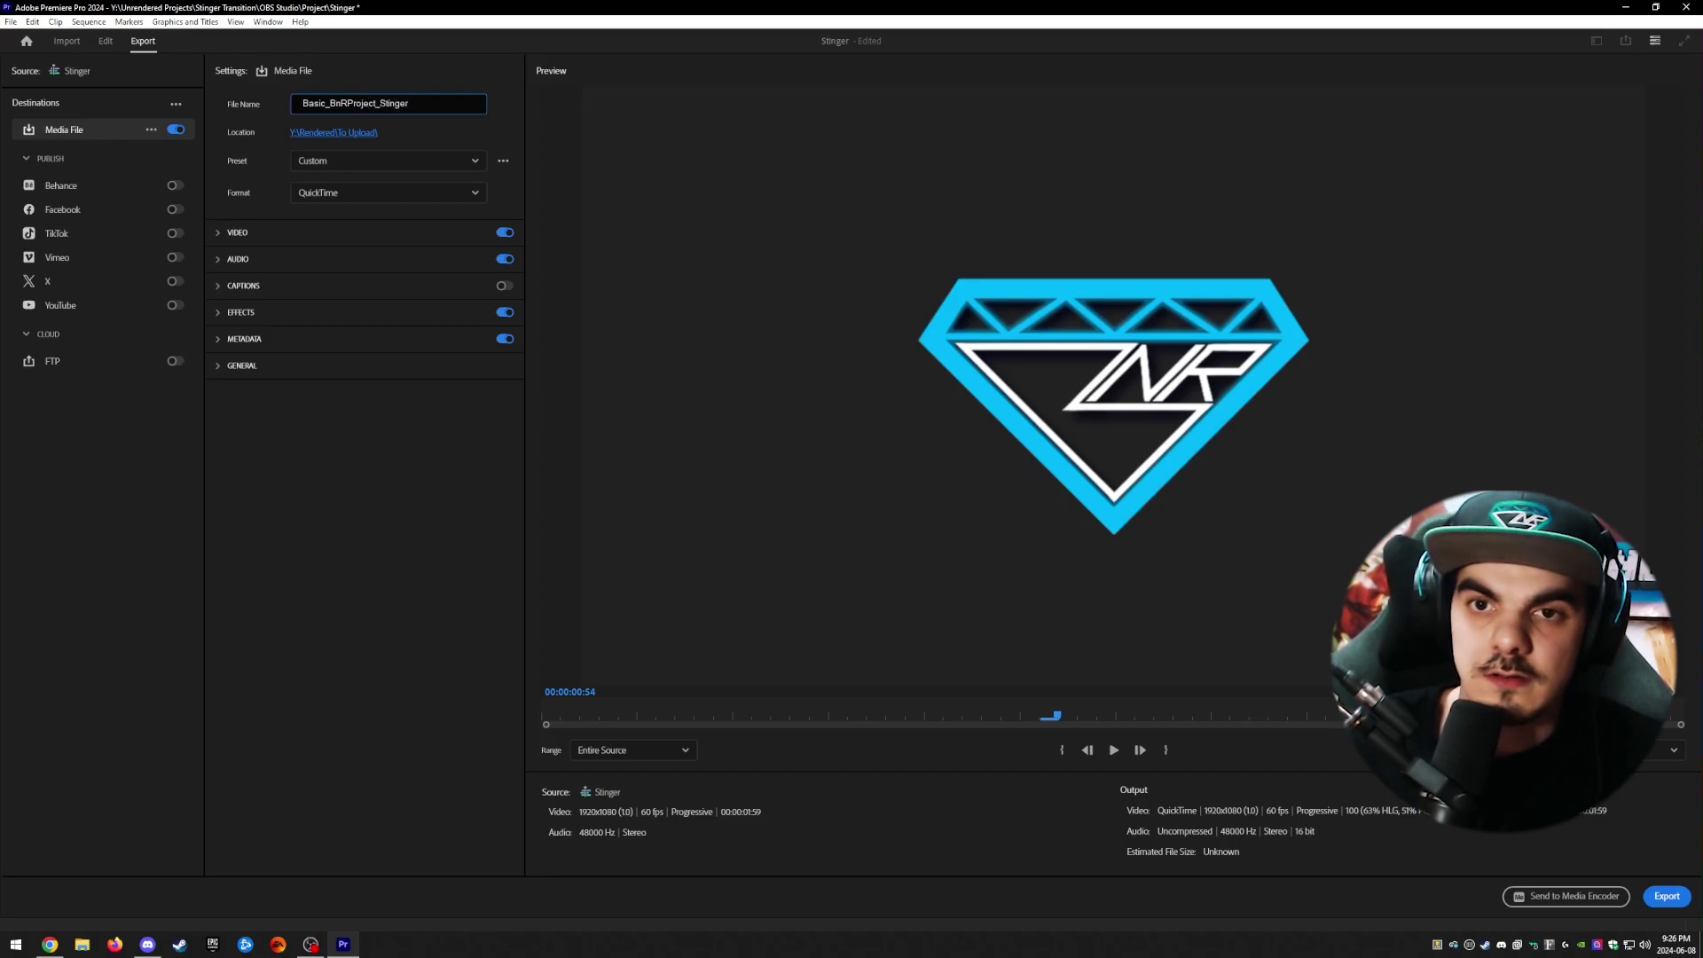
left_click(1678, 897)
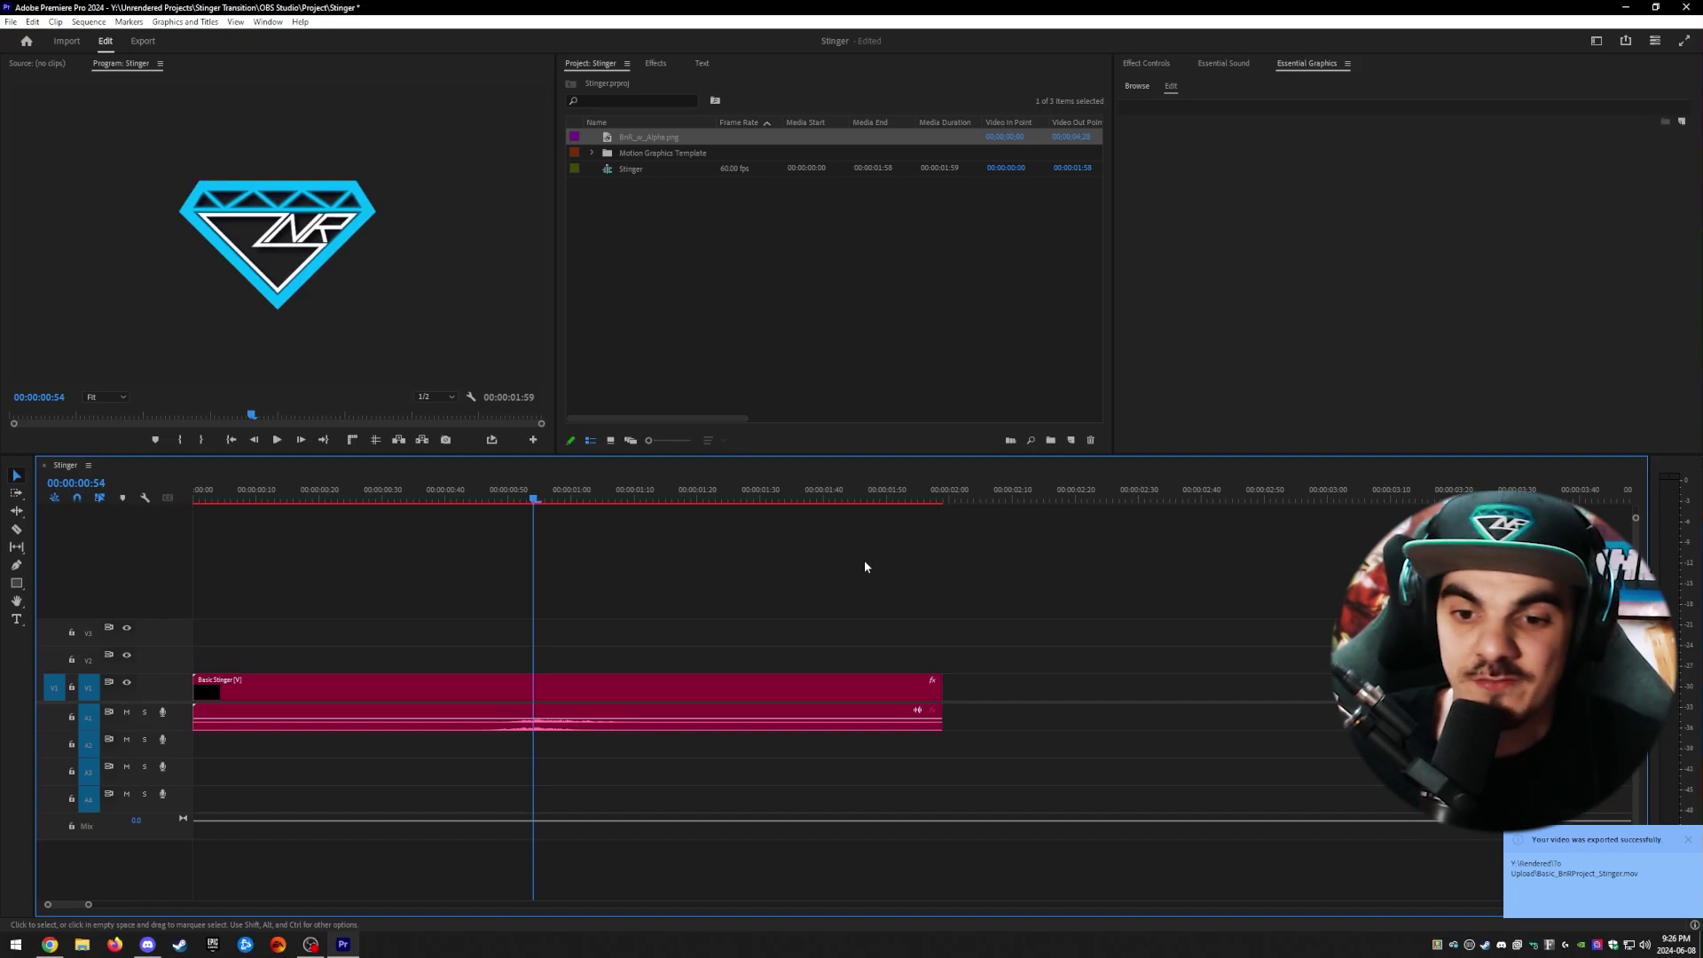
Step: Scrub the timeline from the end of the Basic Stinger clip back to where the full logo is on screen
left_click(943, 494)
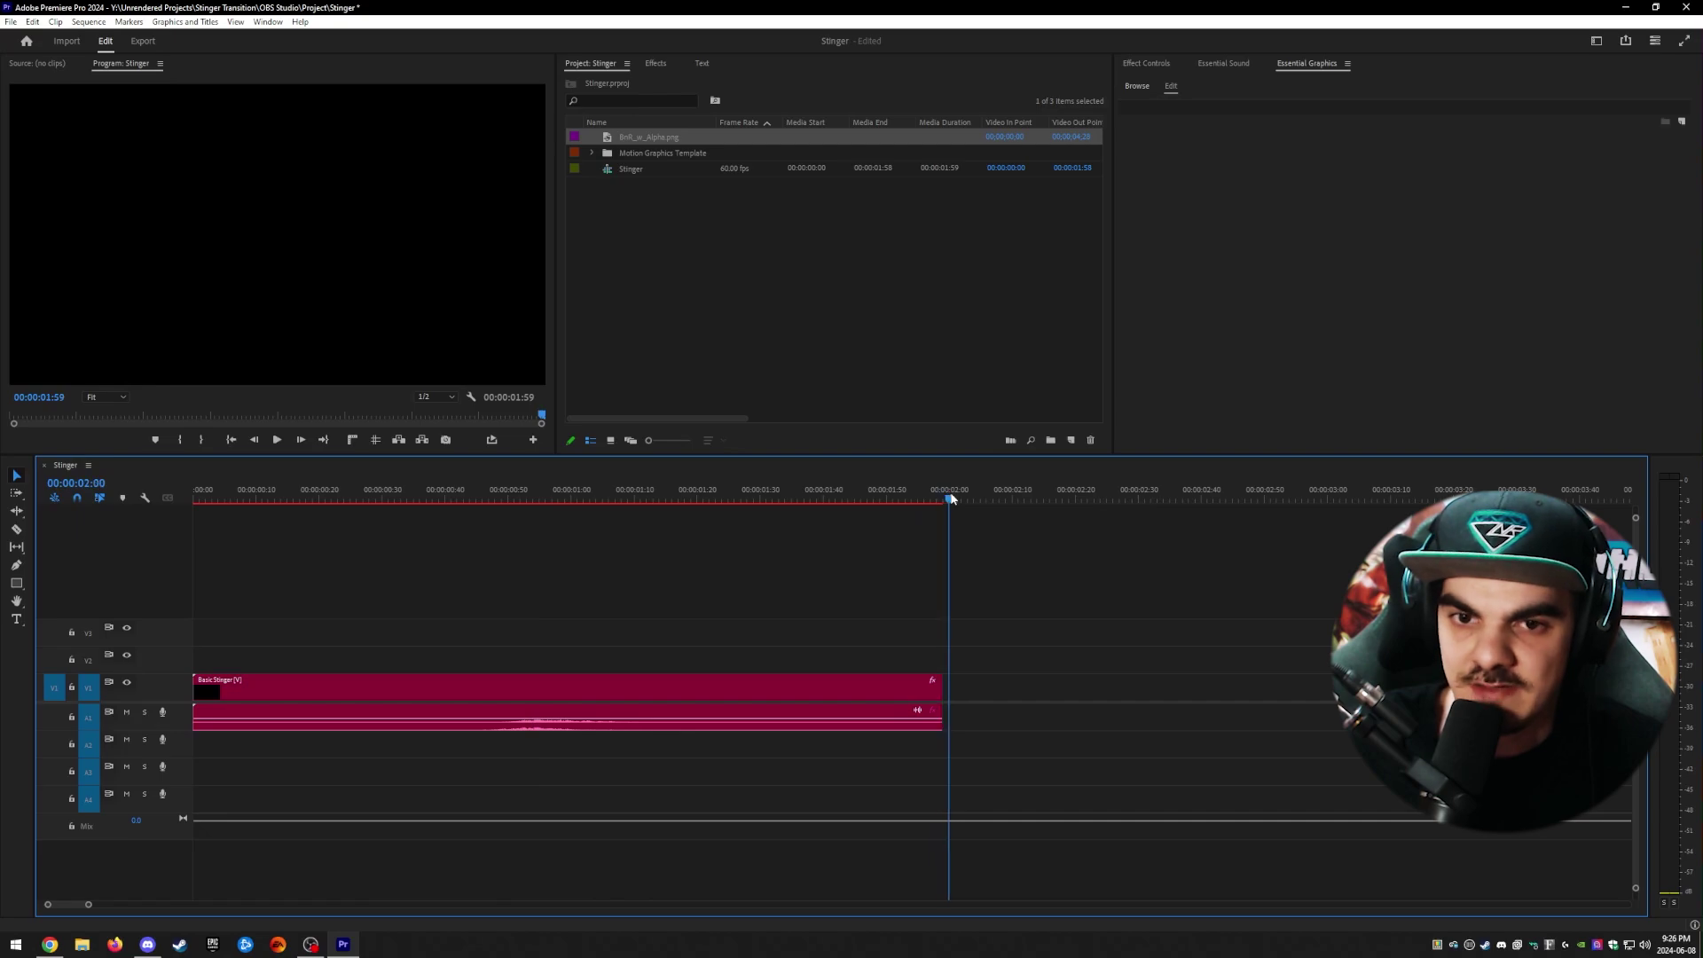
left_click_drag(949, 499, 527, 499)
Step: Switch to File Explorer to check Basic_BnRProject_Stinger in the To Upload folder, and return to Premiere Pro to save the project
key("alt+Tab")
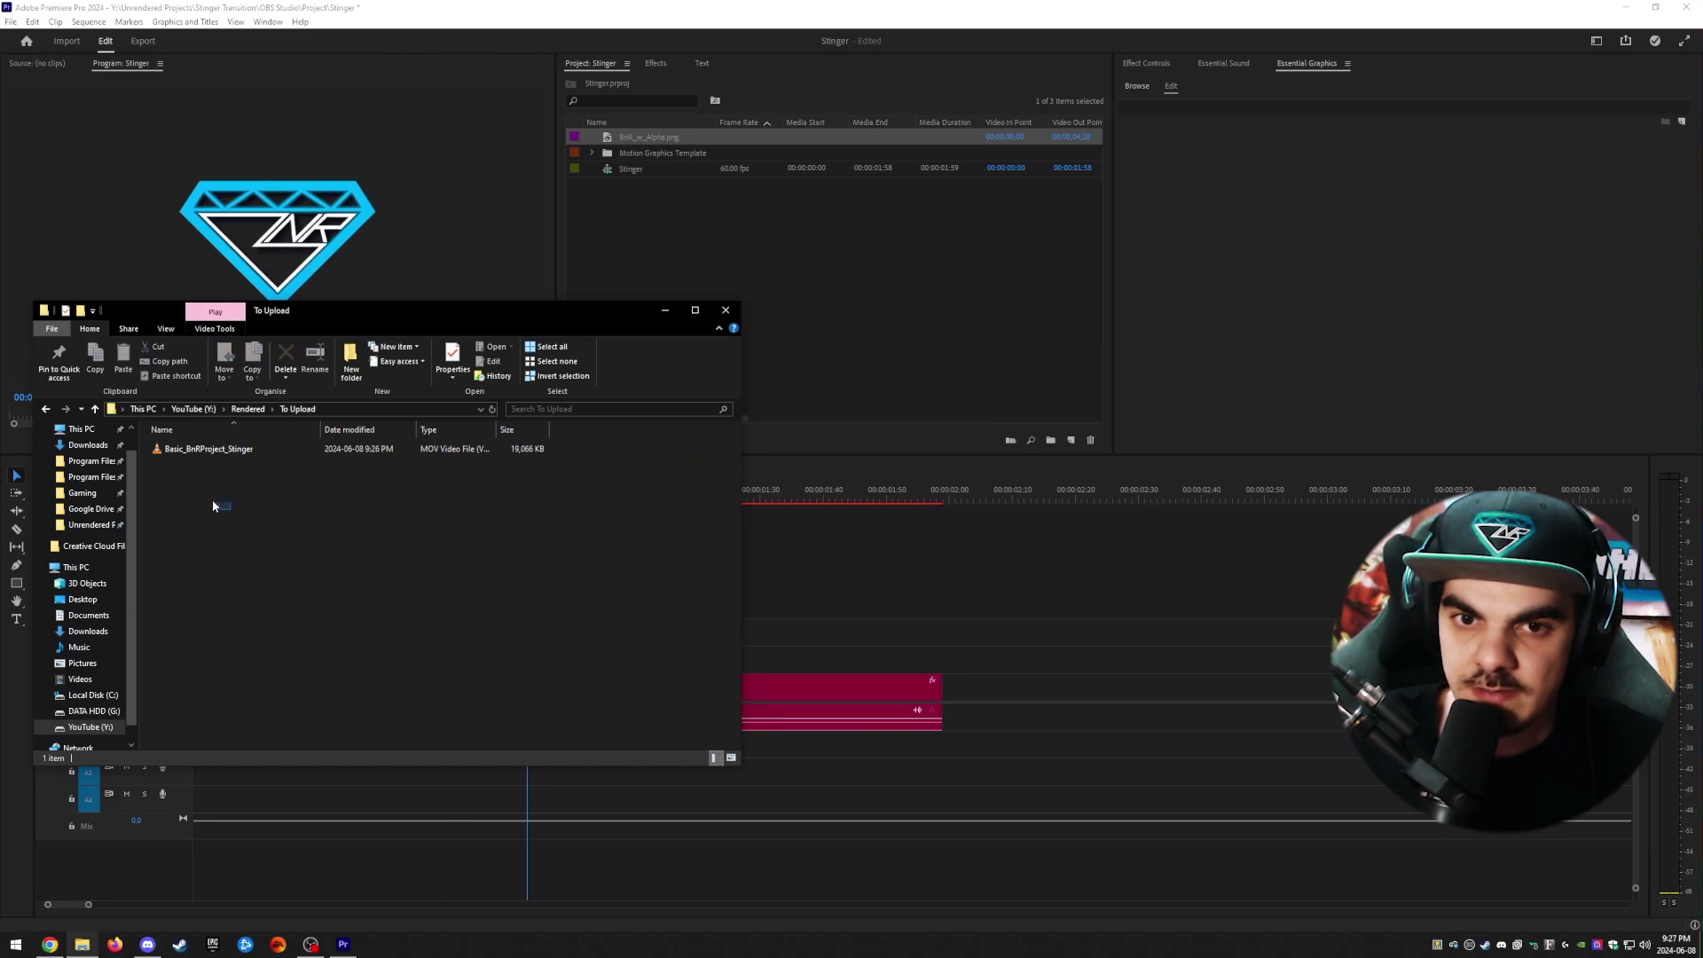
left_click_drag(189, 481, 191, 453)
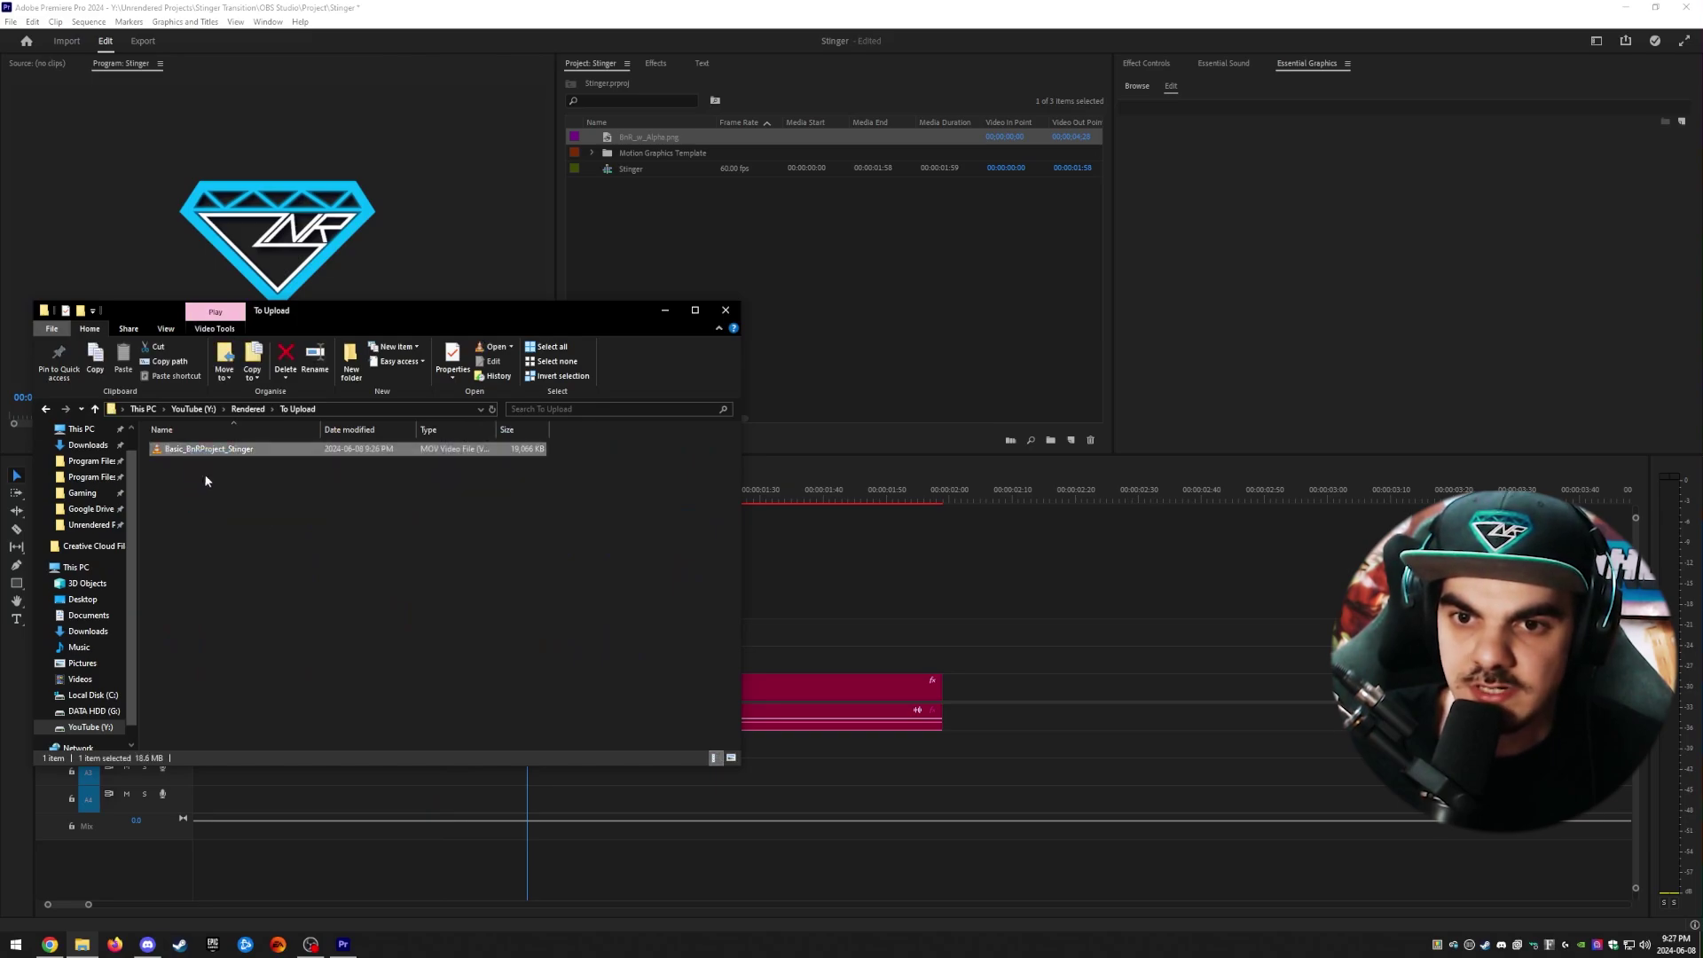
left_click(249, 537)
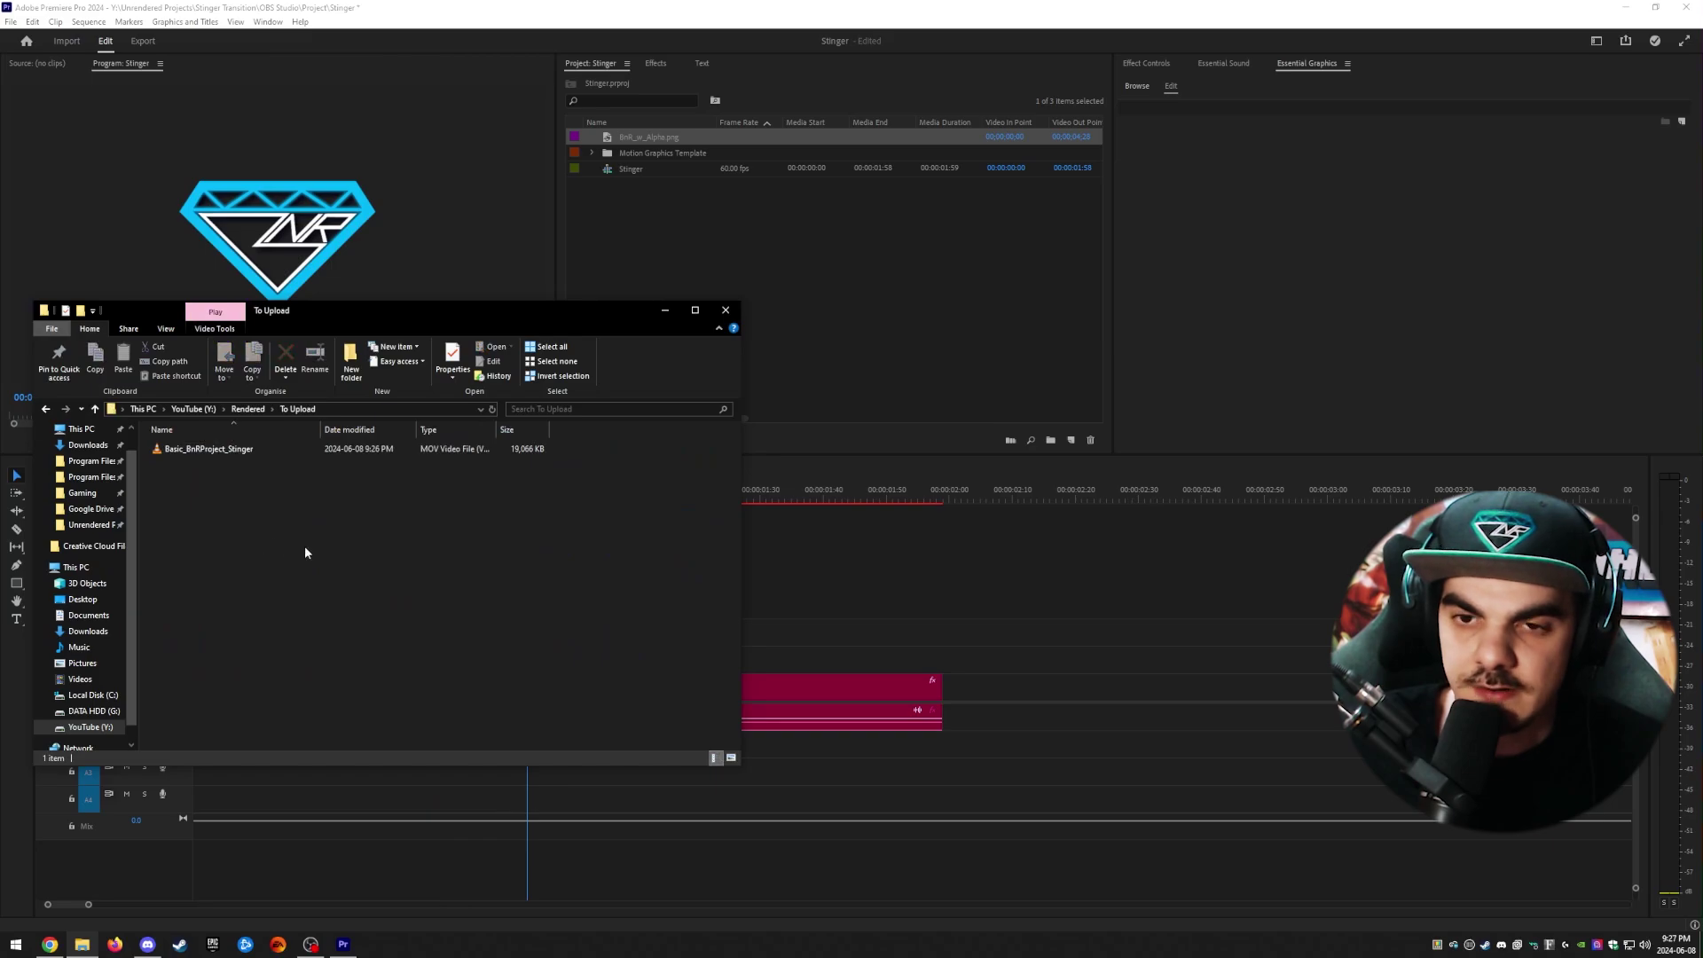
key("alt+Tab")
key("ctrl+s")
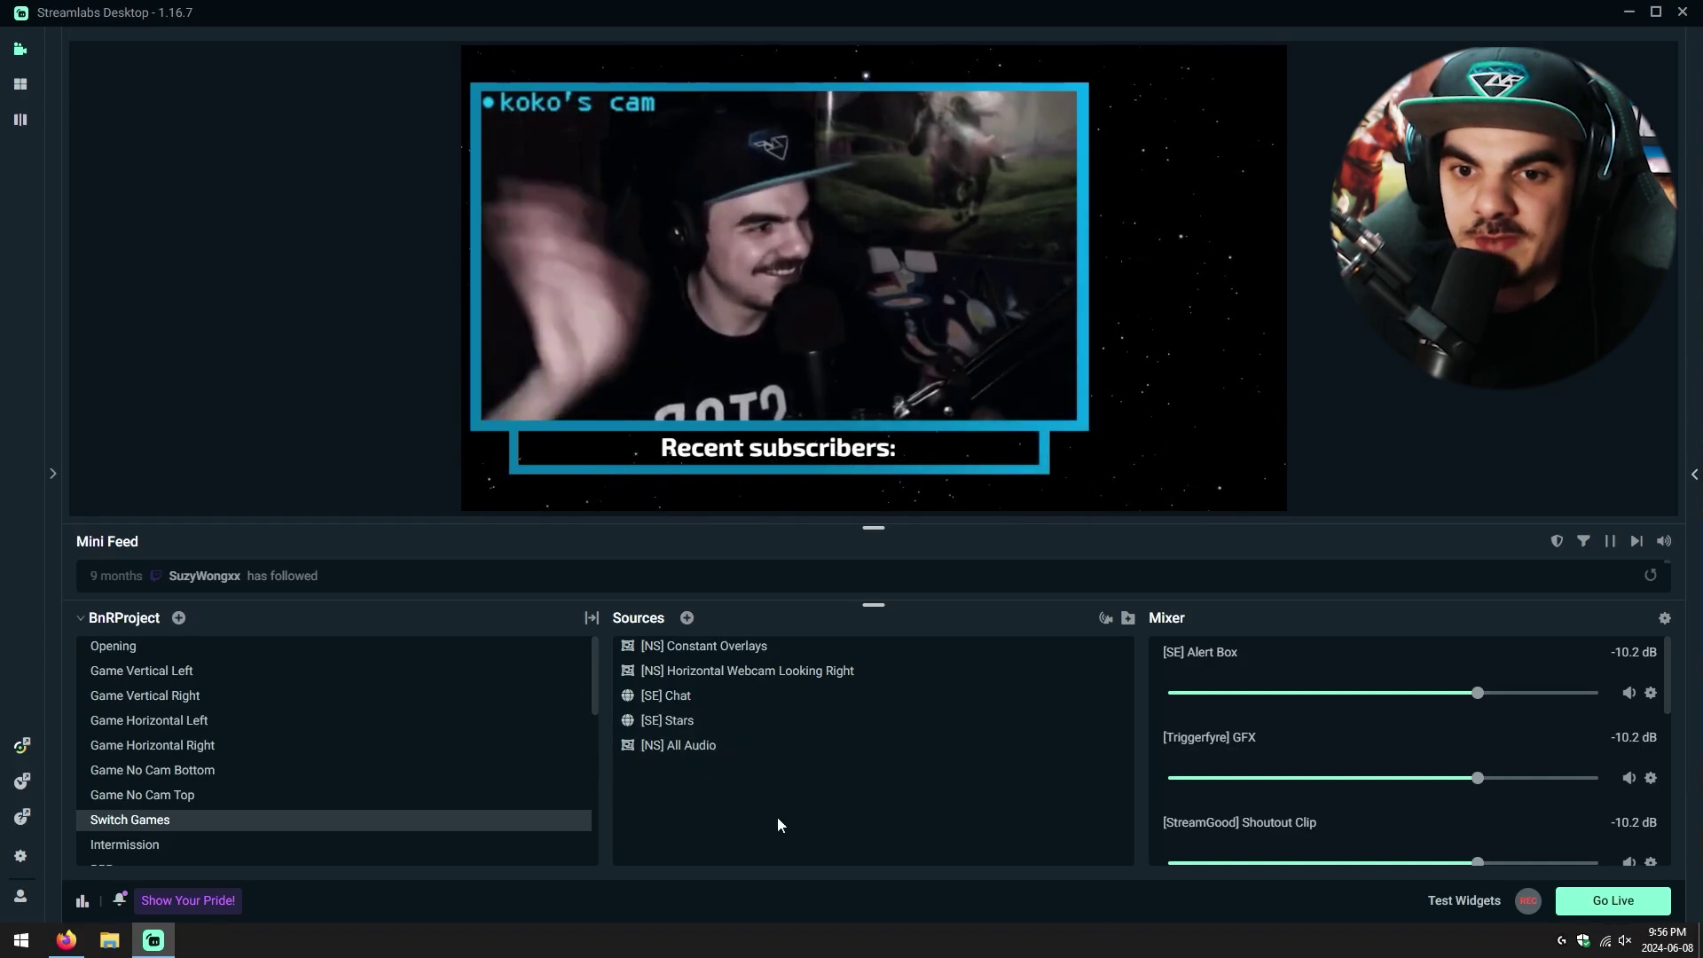
Step: In Streamlabs Desktop, add a new scene transition and set its type to Stinger
left_click(591, 620)
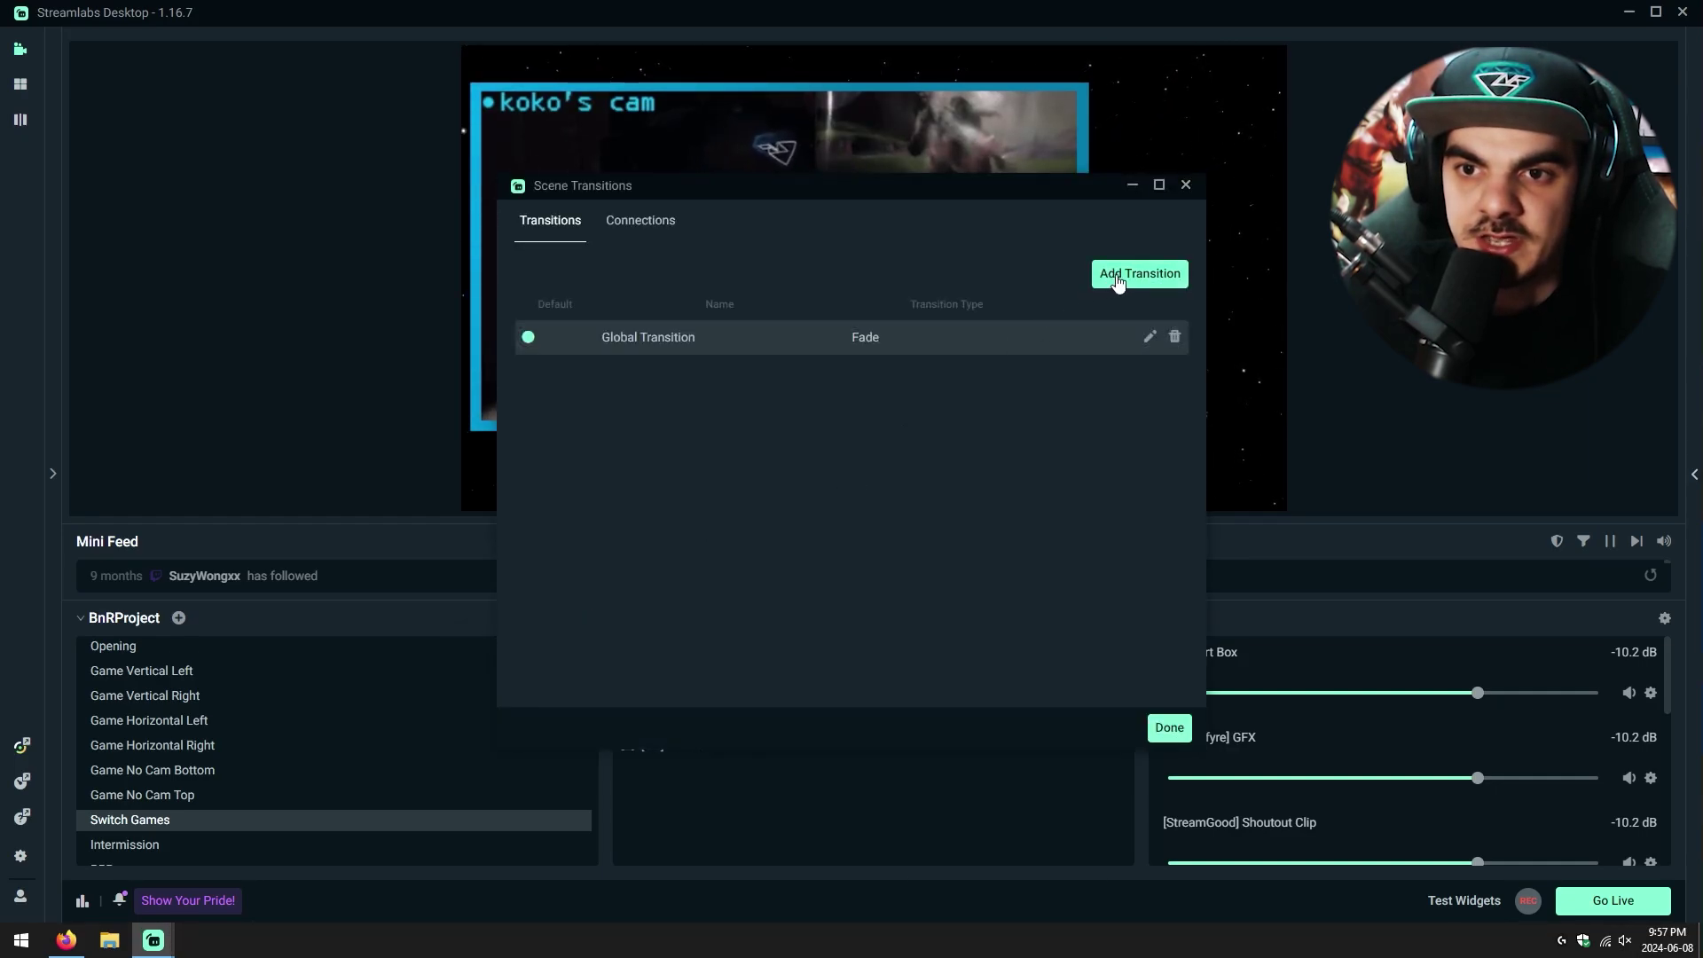
left_click(1121, 282)
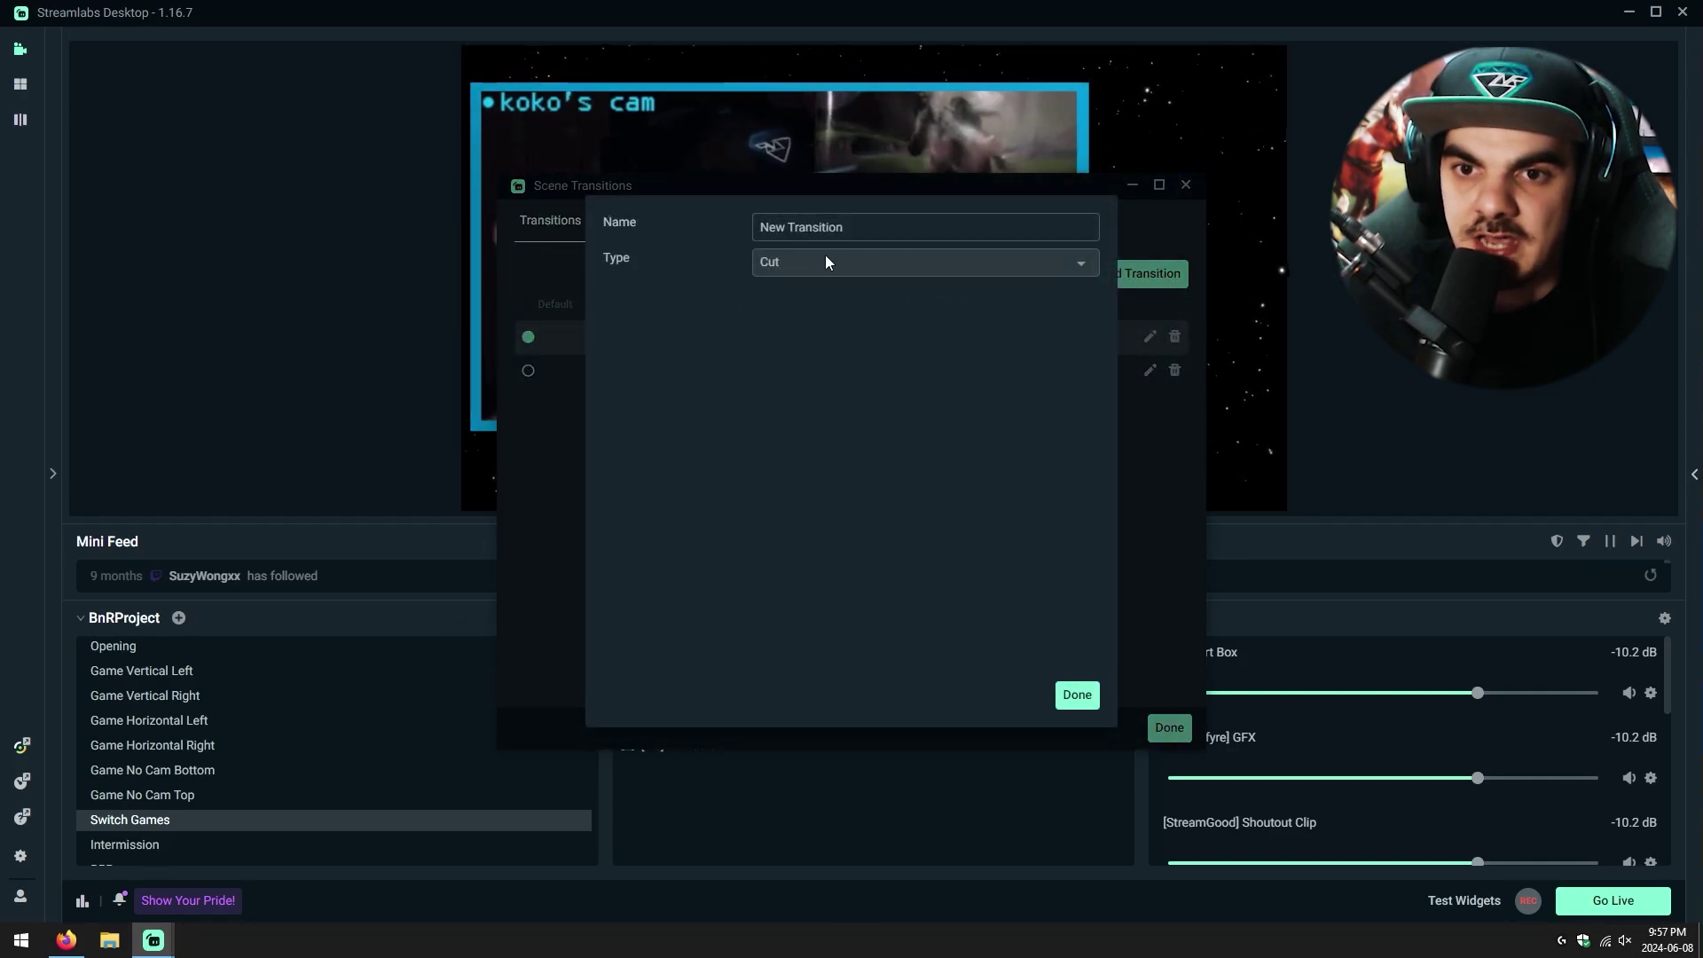
left_click(800, 264)
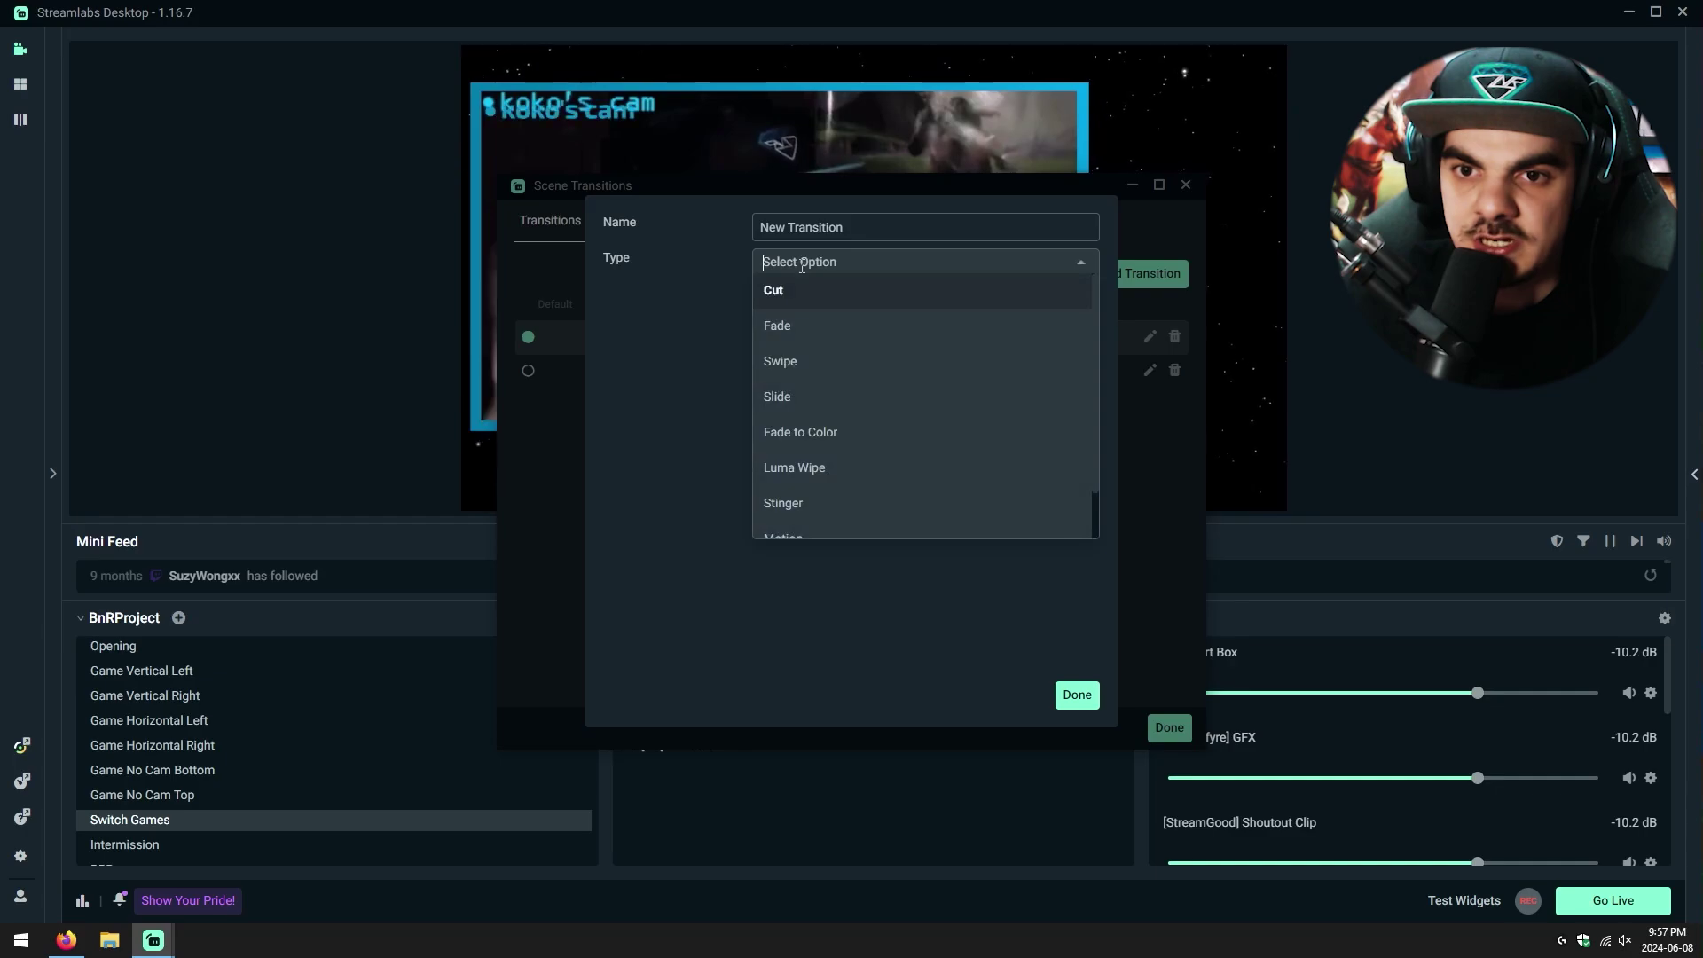
scroll(803, 448, "down", 1)
left_click(819, 451)
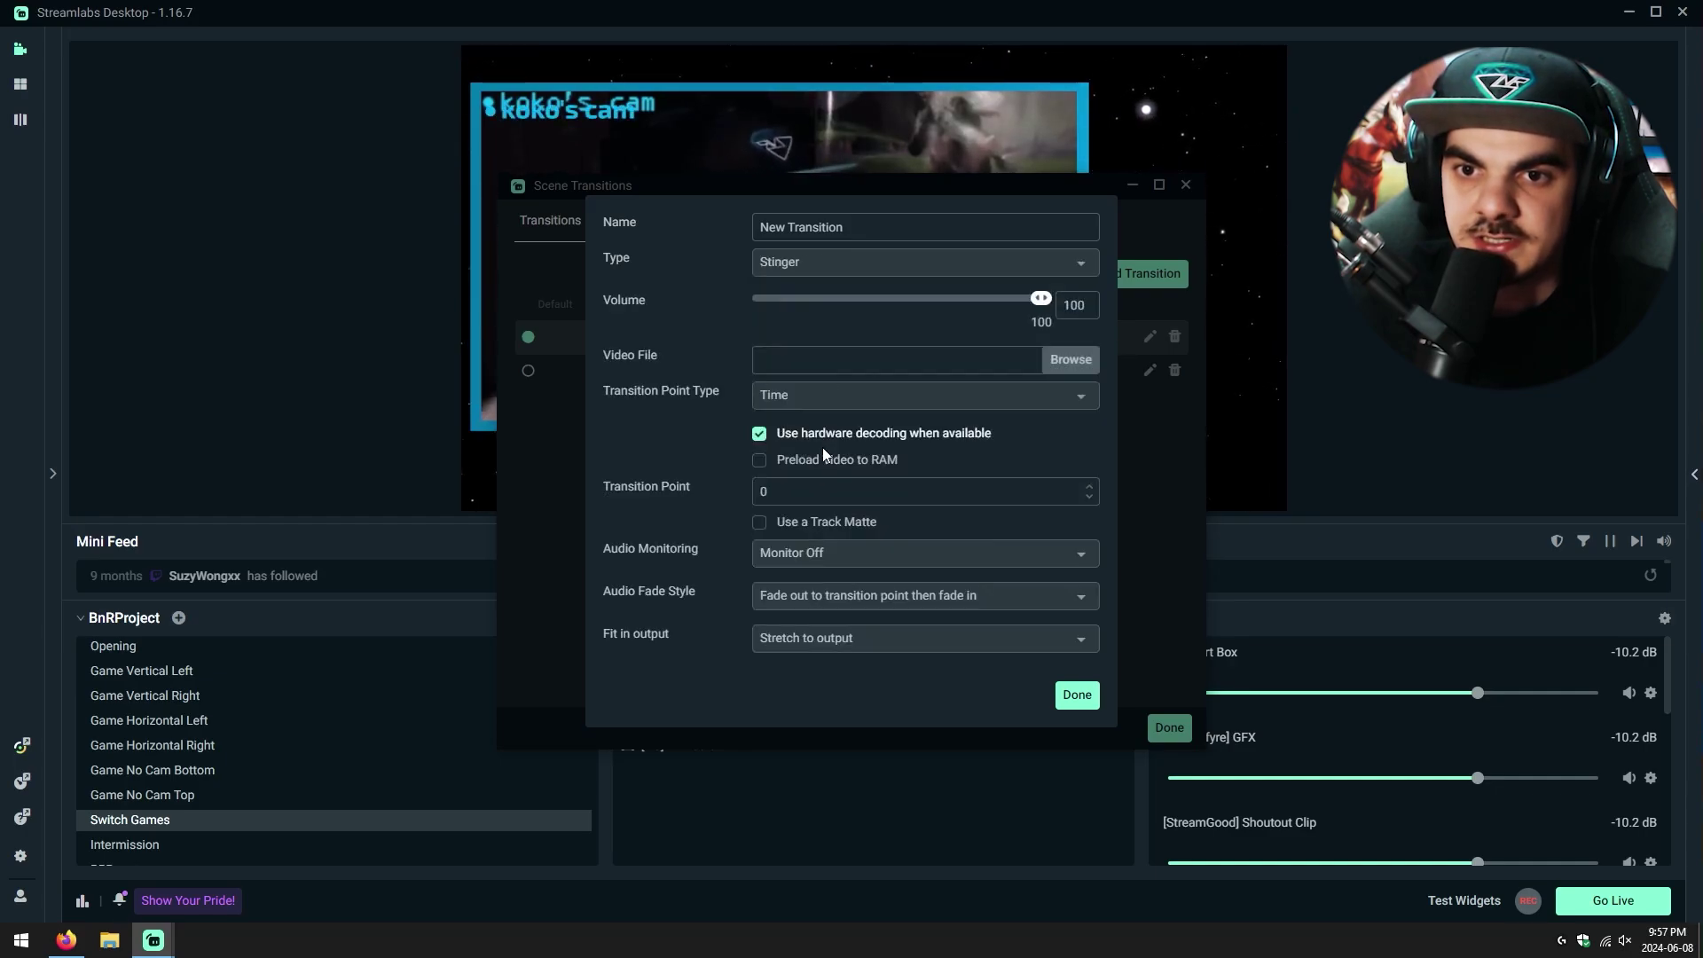
Step: Name the new transition BnR Stinger
left_click(865, 227)
key("ctrl+a")
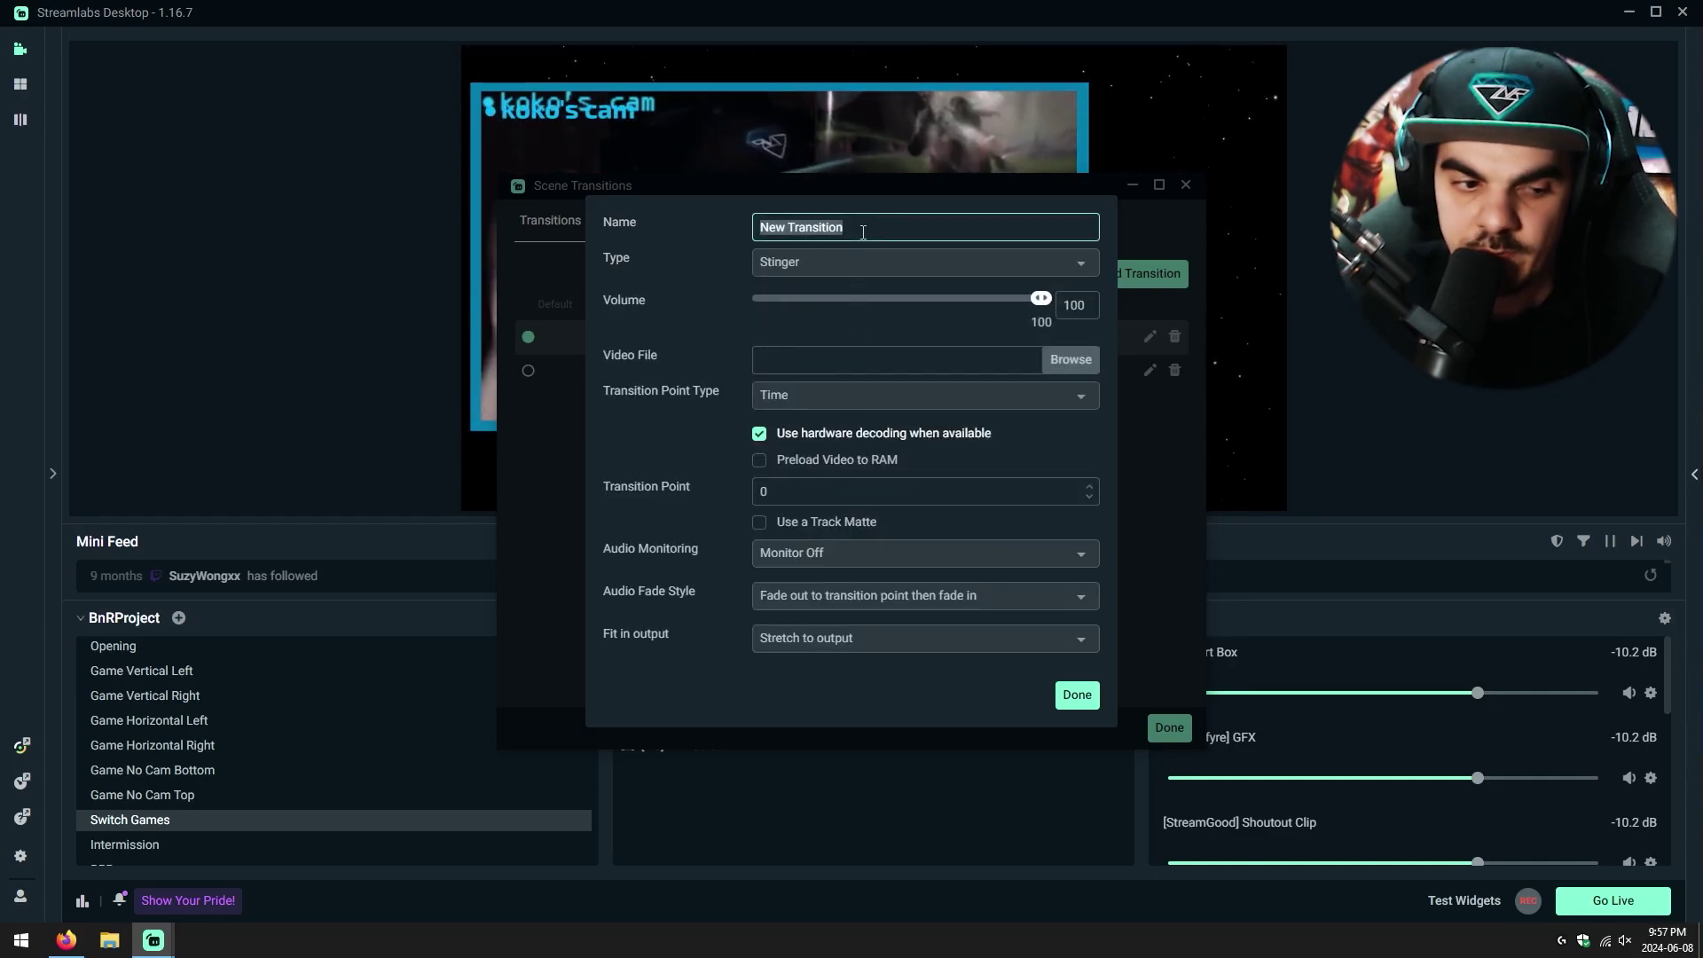
type("BnR ")
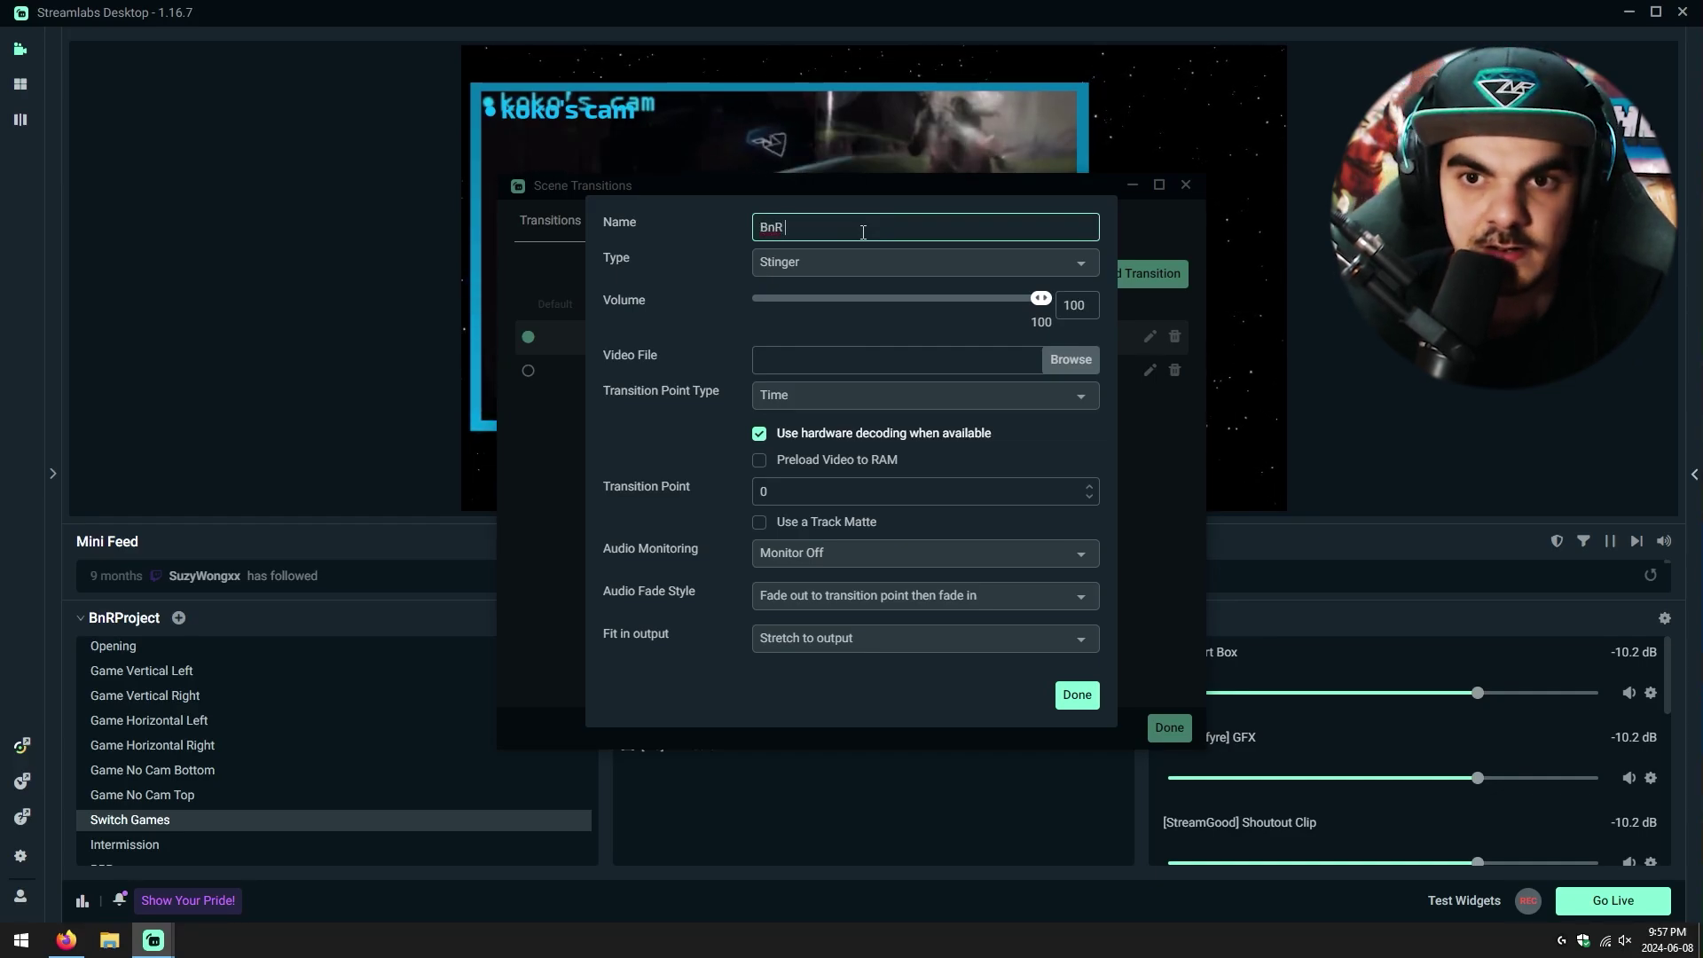
type("Stinger")
Step: Load Basic_BnR_Stinger from the Downloads folder as the transition's video file
left_click(1062, 365)
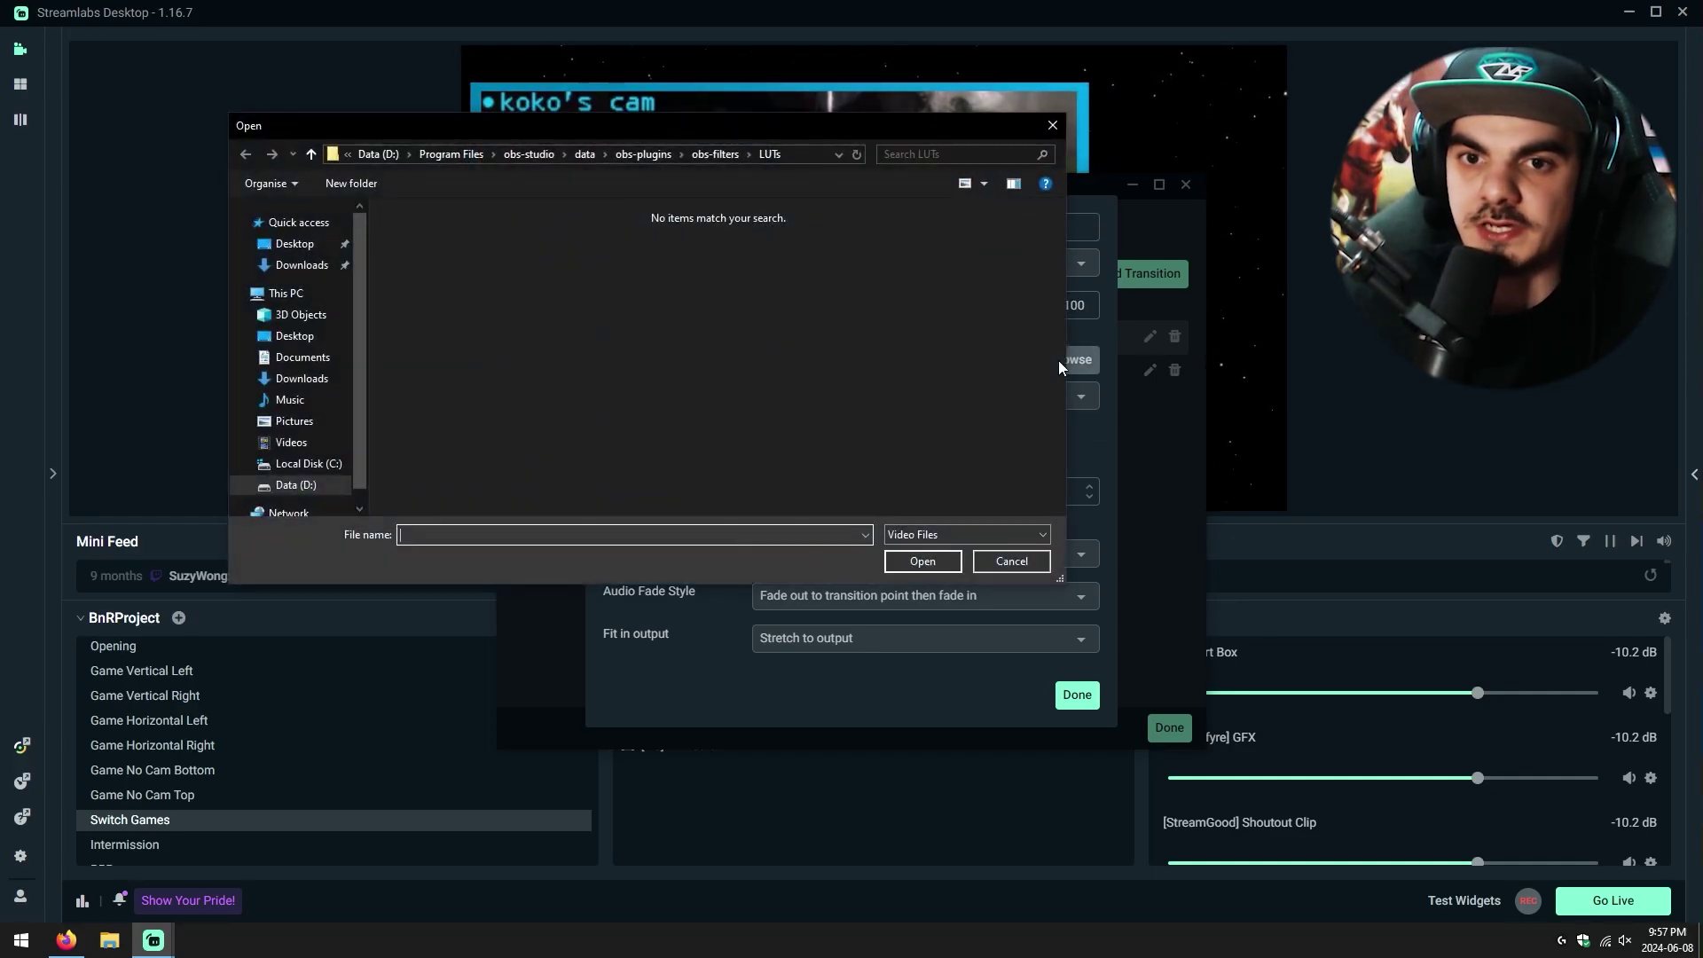
left_click(295, 266)
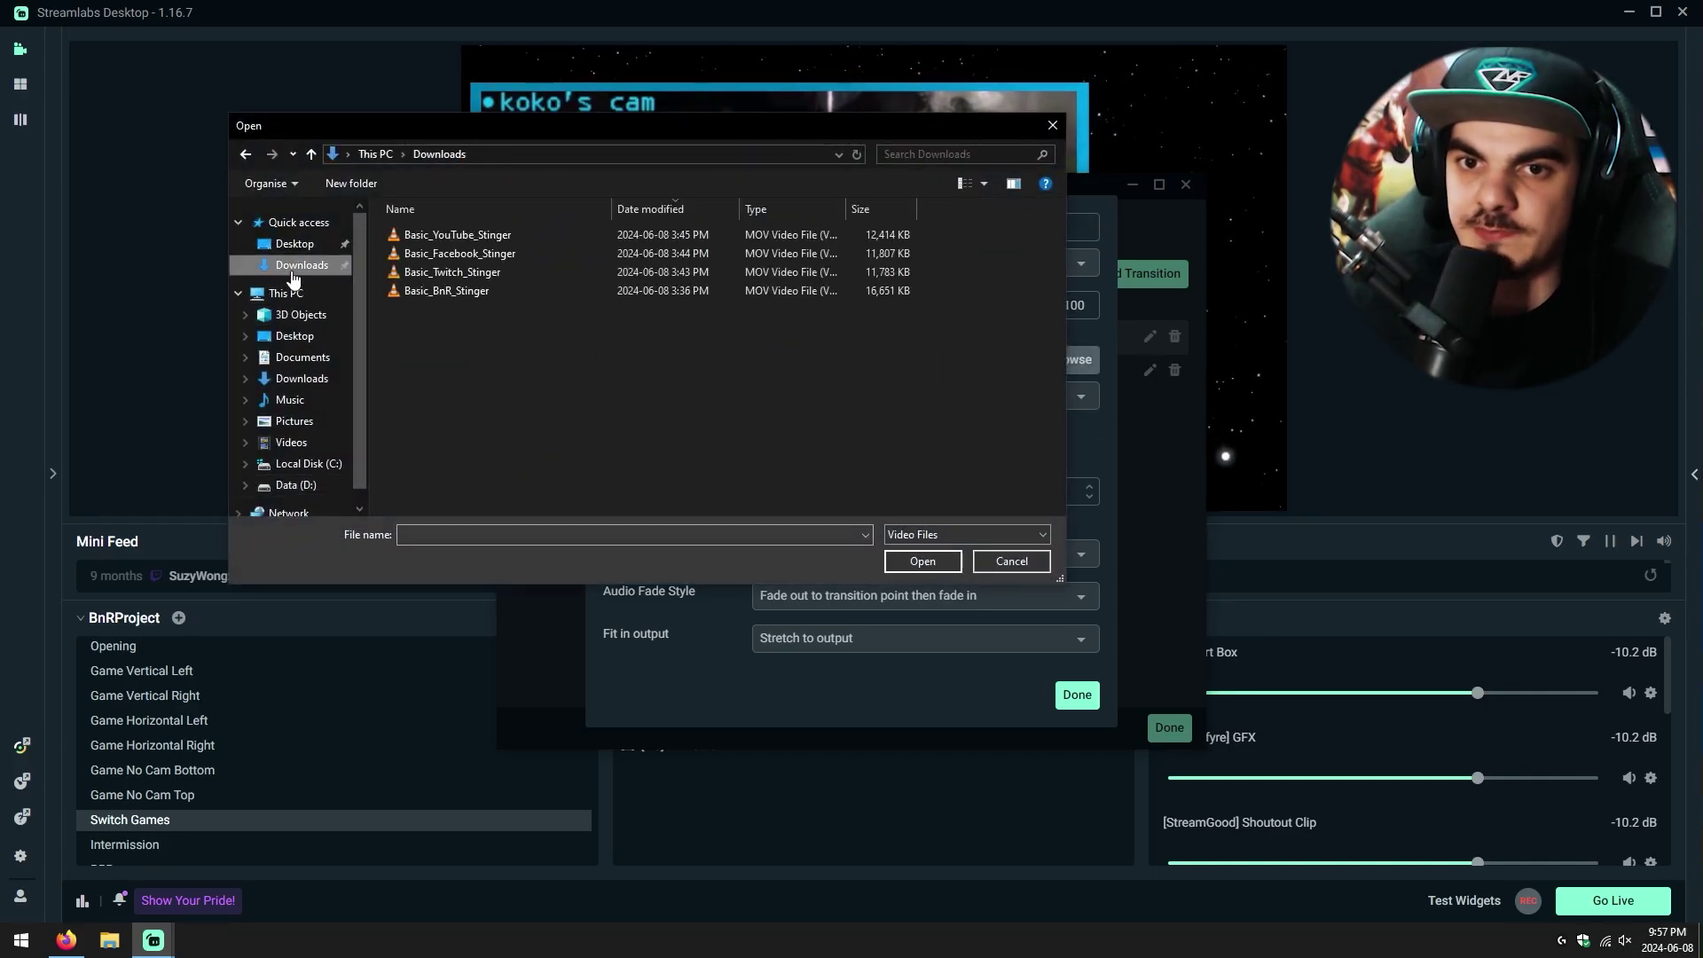
left_click(443, 292)
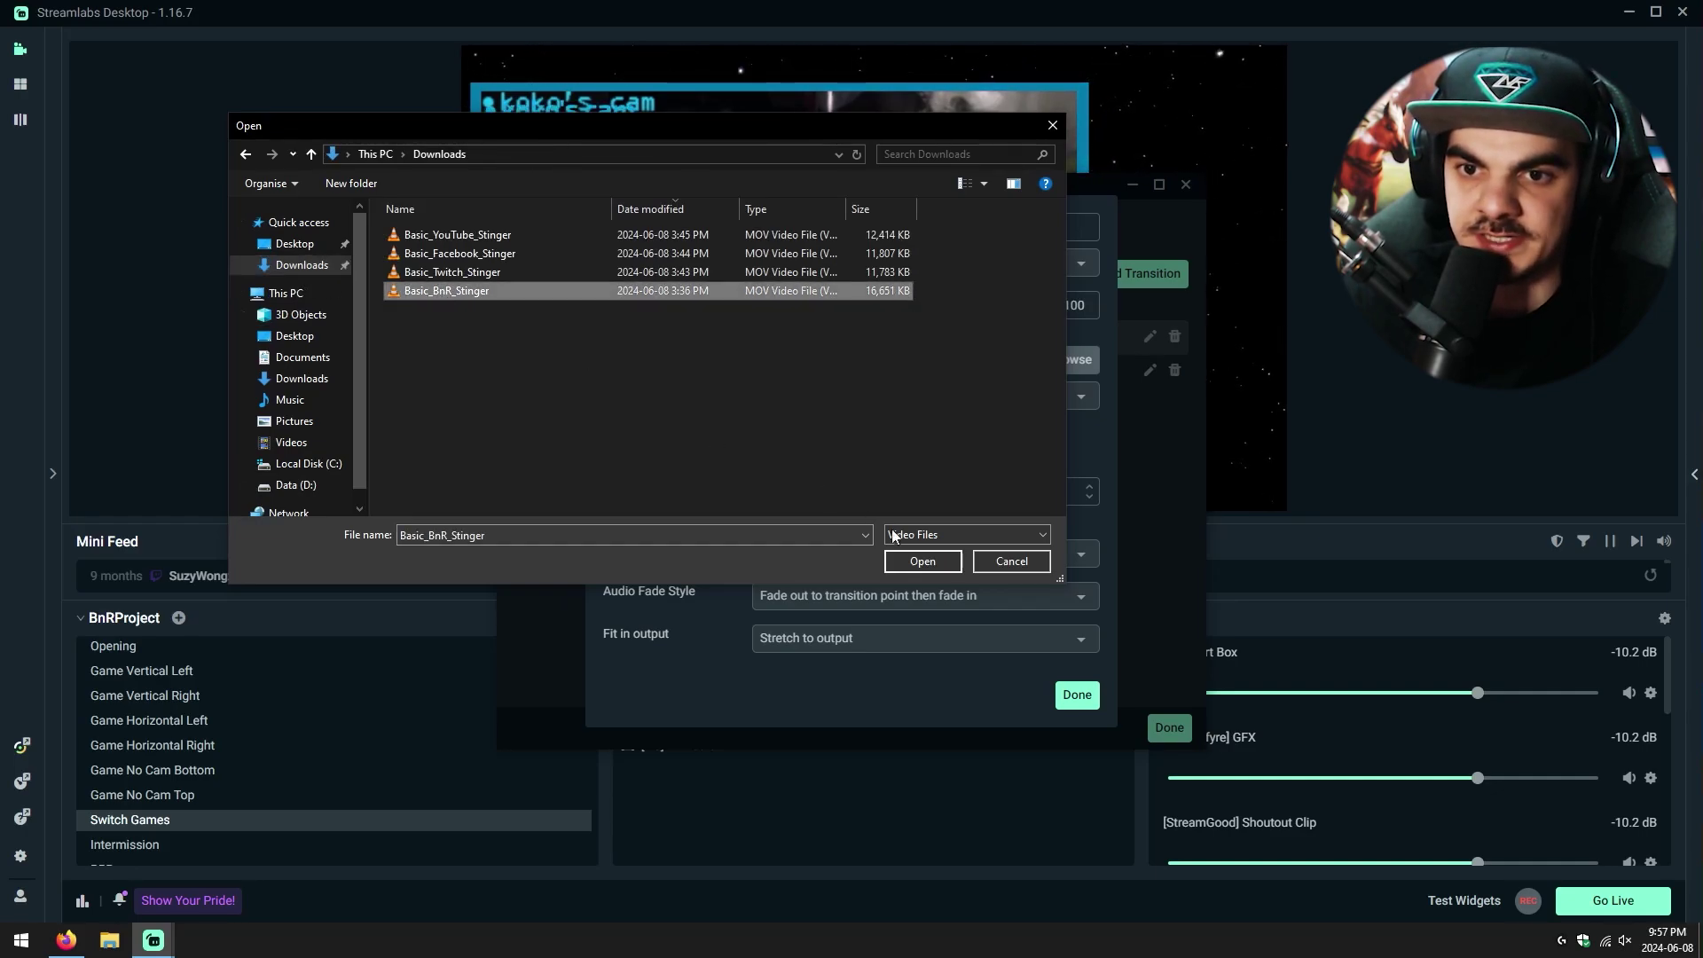
left_click(923, 561)
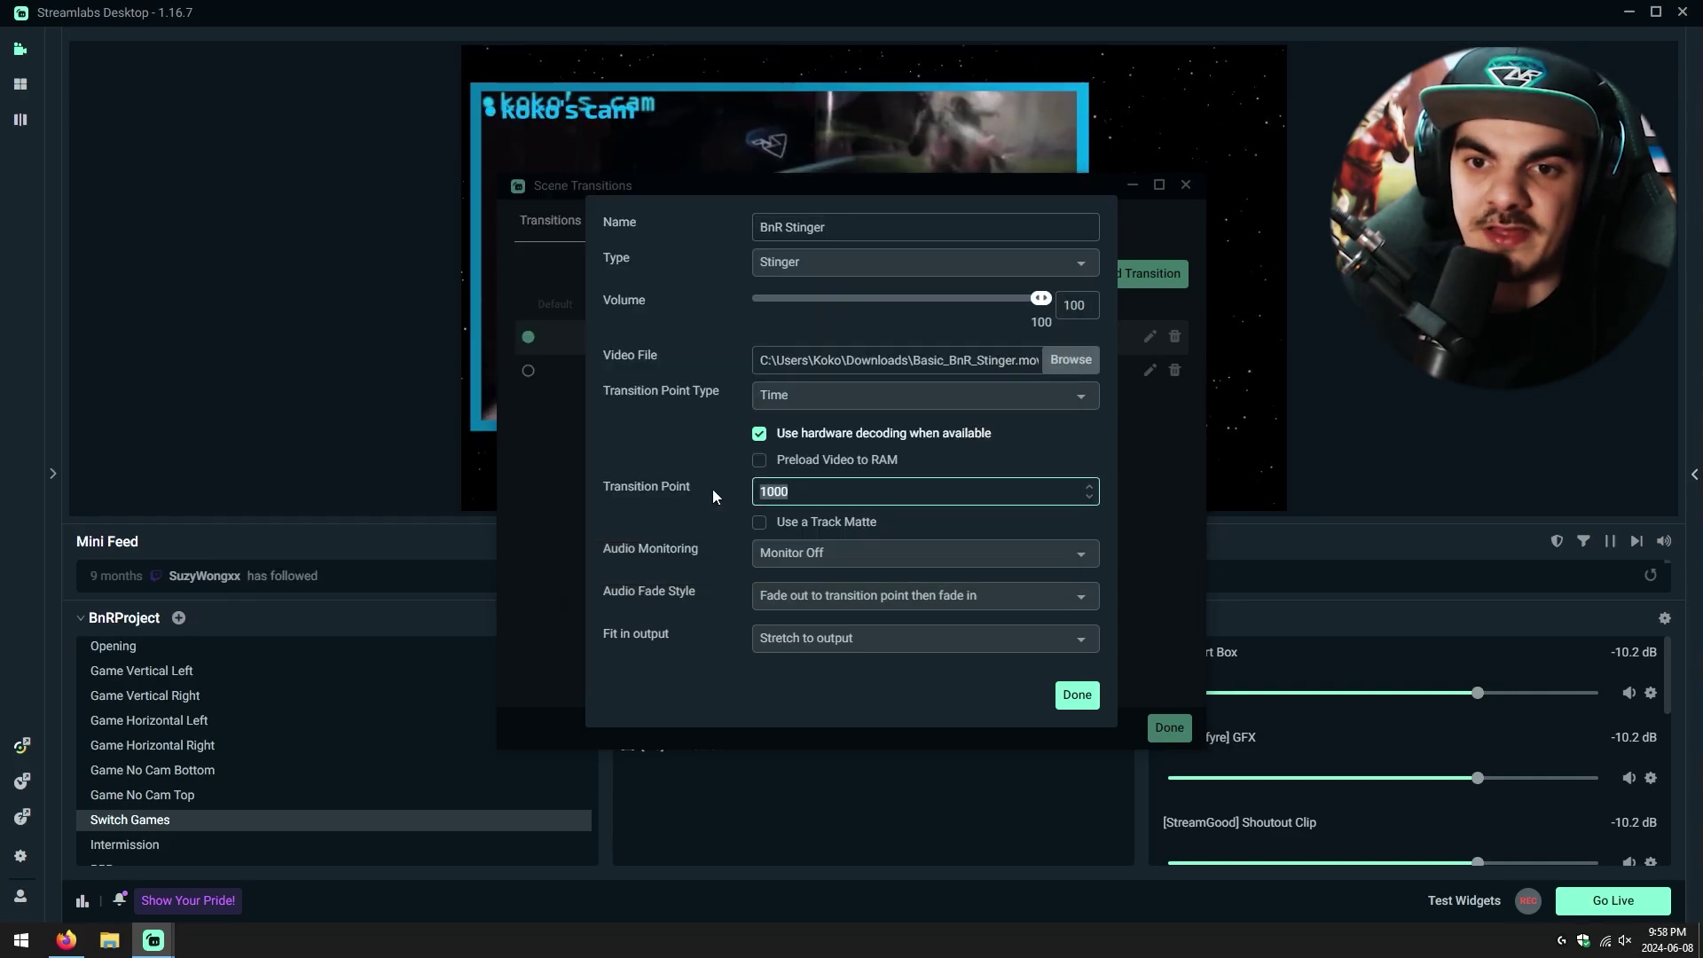